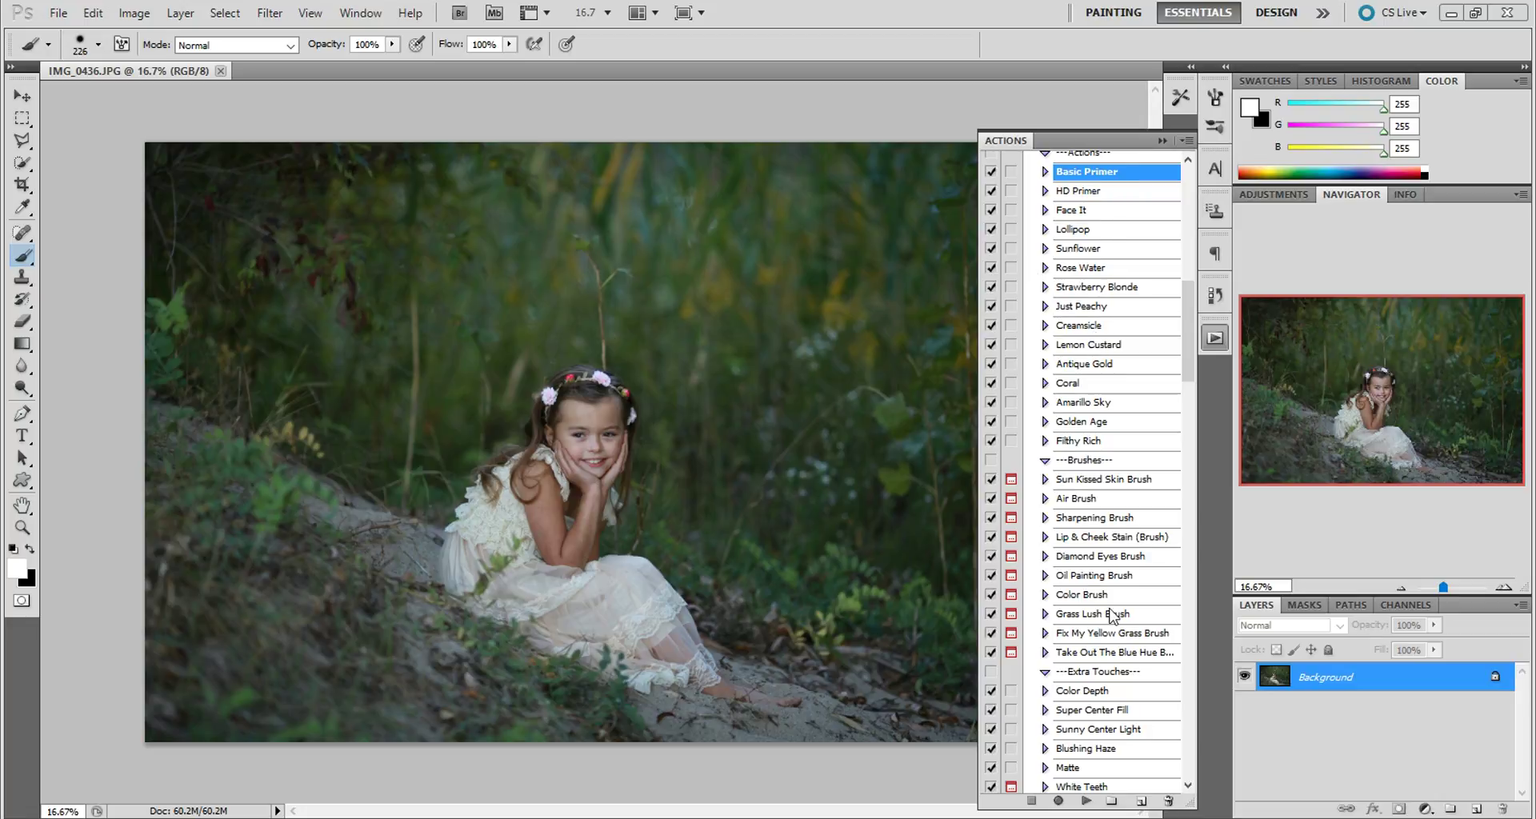
# Run the Basic Primer action on the photo and reduce the opacity of its Warmth layer.
pyautogui.click(1085, 803)
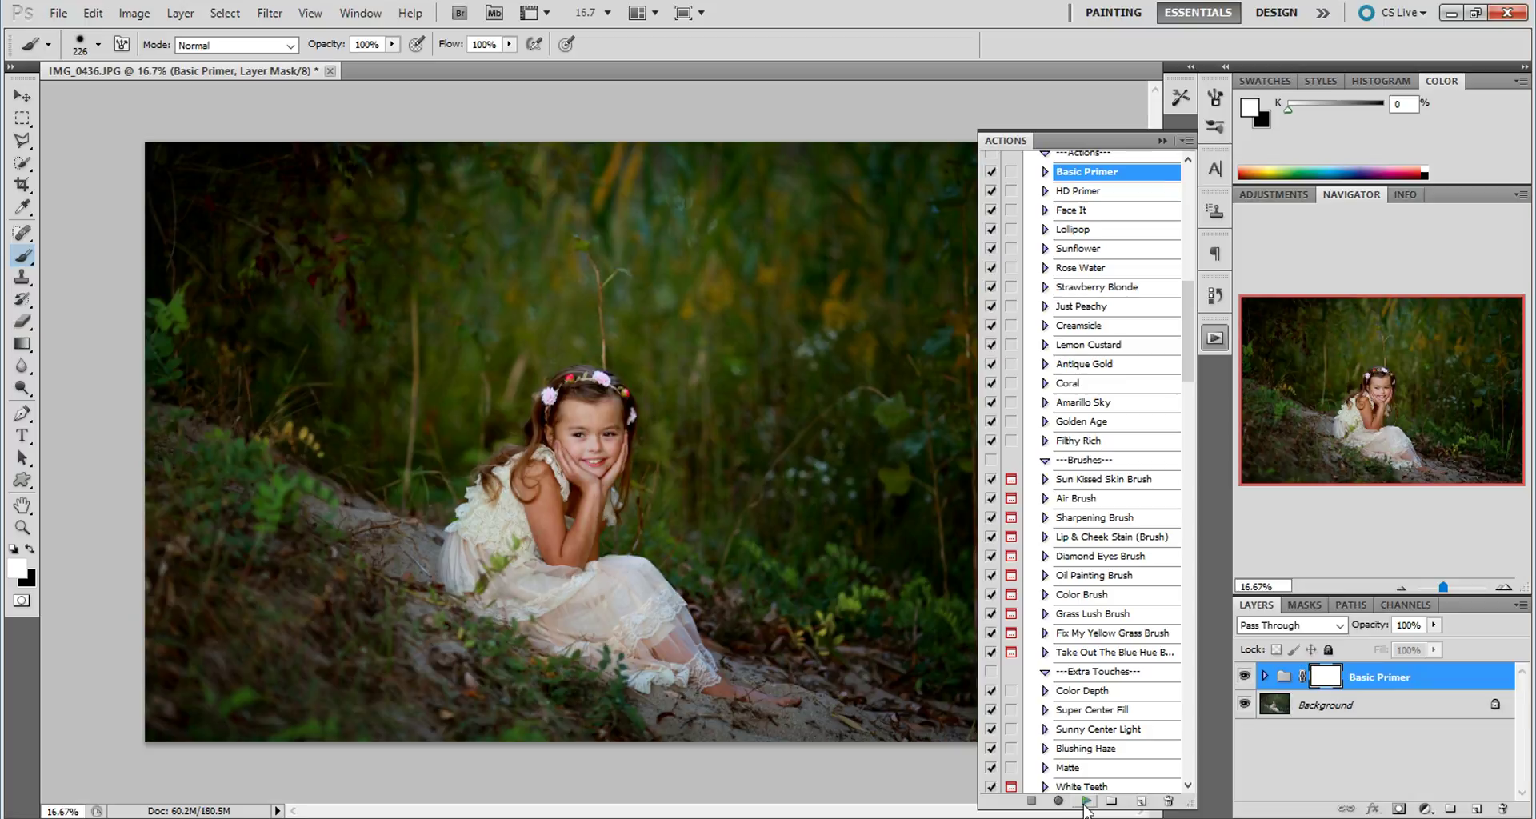
pyautogui.click(1265, 677)
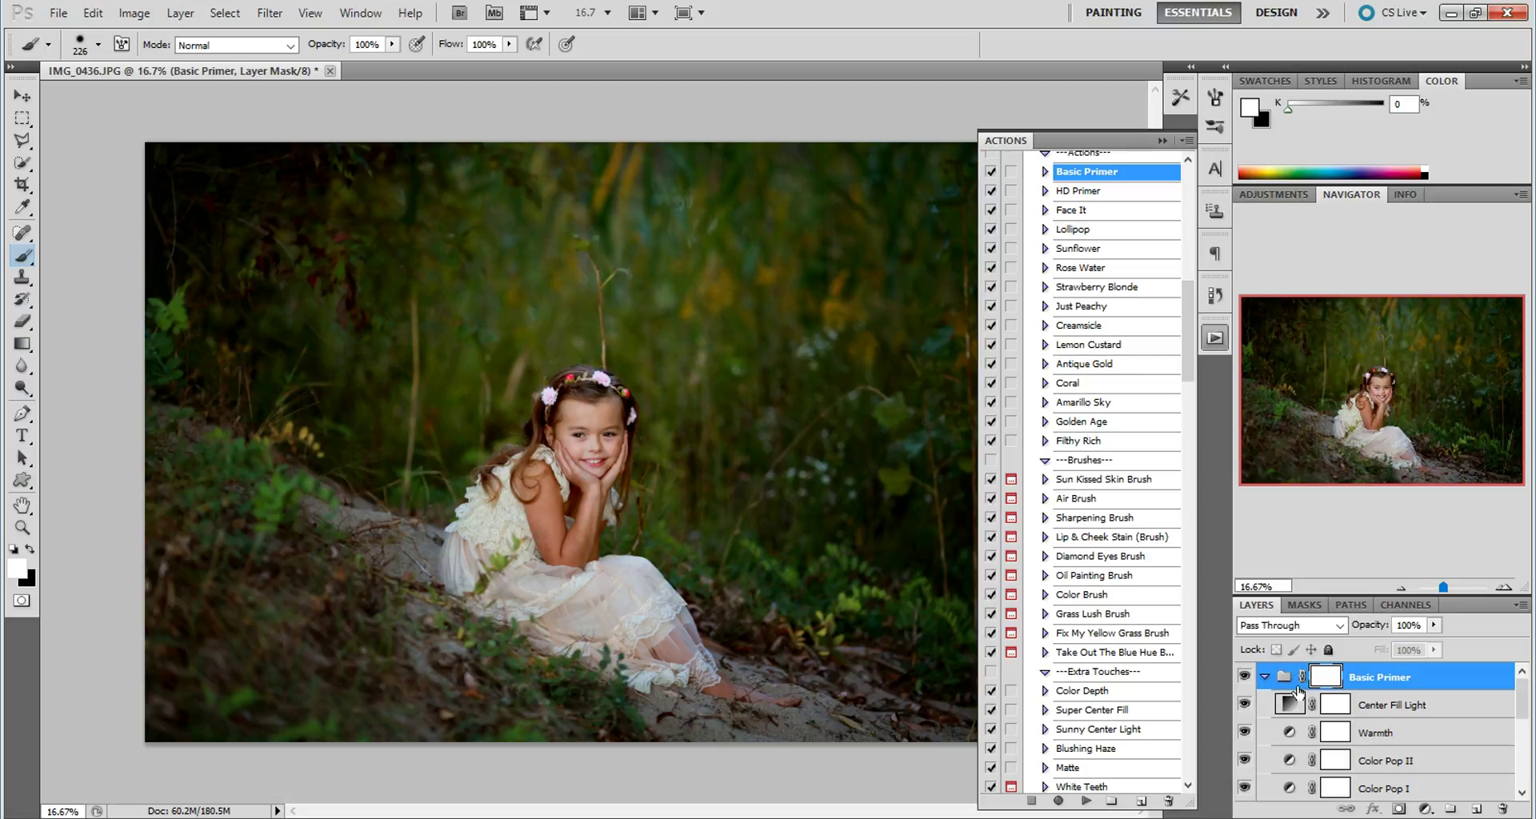
pyautogui.click(1407, 734)
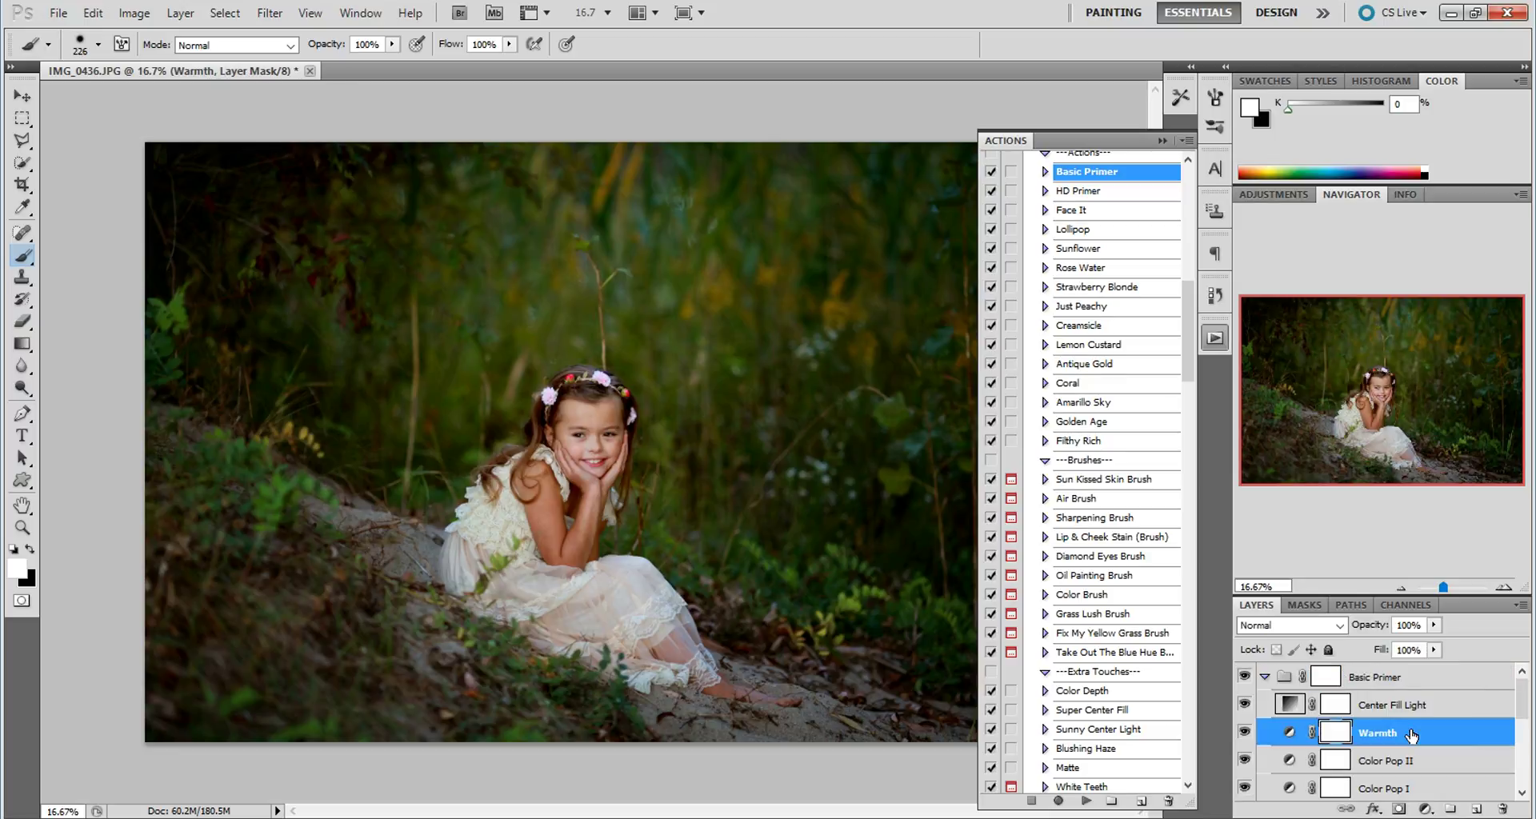
pyautogui.click(1411, 625)
# Set the Richness II layer's opacity to 50% and reselect the Basic Primer group.
pyautogui.scroll(-4, 1529, 718)
pyautogui.click(1425, 742)
pyautogui.click(1413, 625)
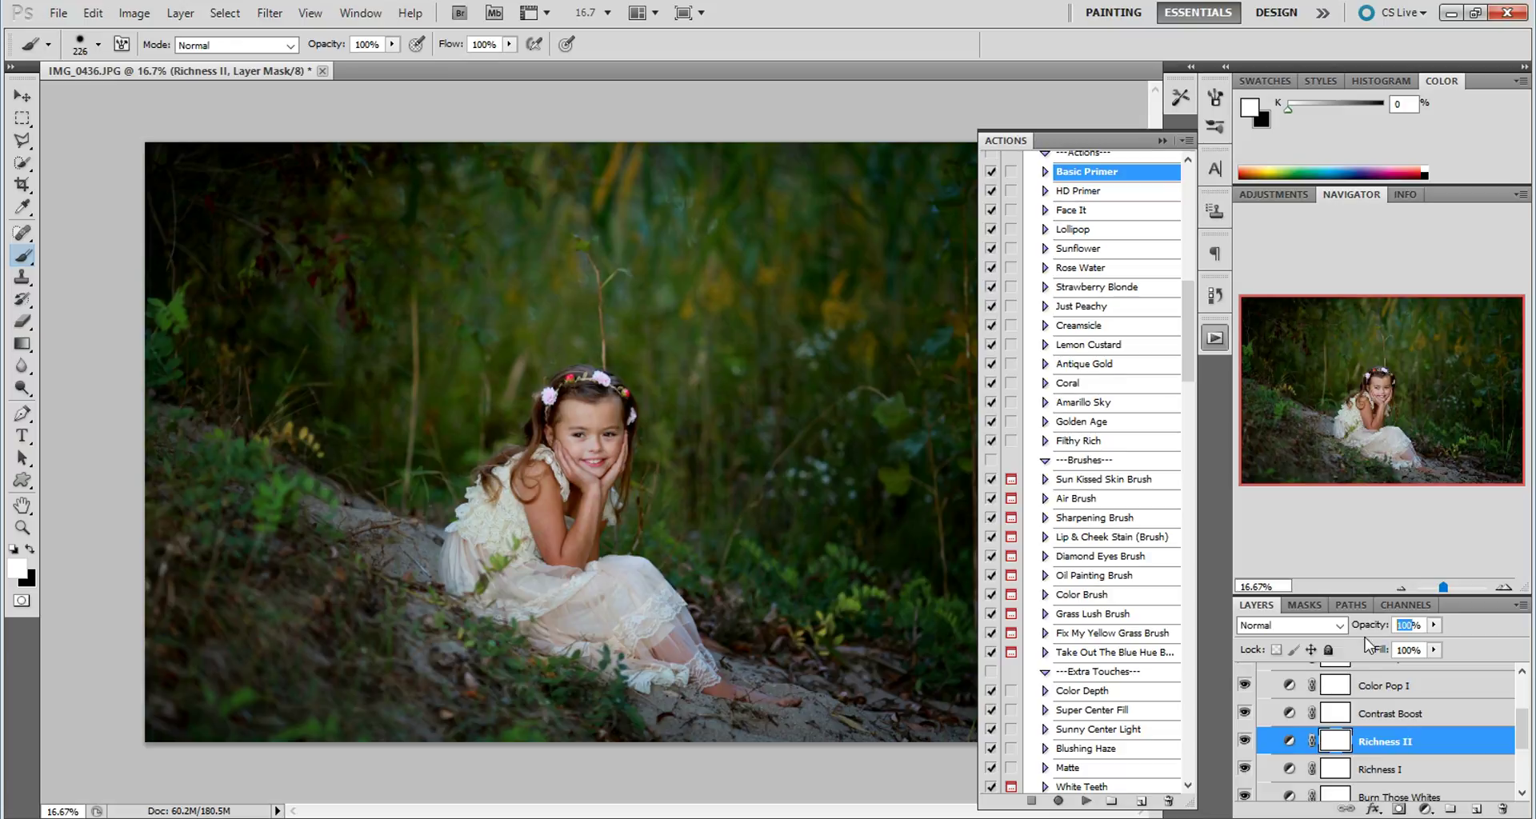
pyautogui.write('50')
pyautogui.press('Return')
pyautogui.moveTo(1523, 728); pyautogui.dragTo(1521, 688)
pyautogui.click(1471, 680)
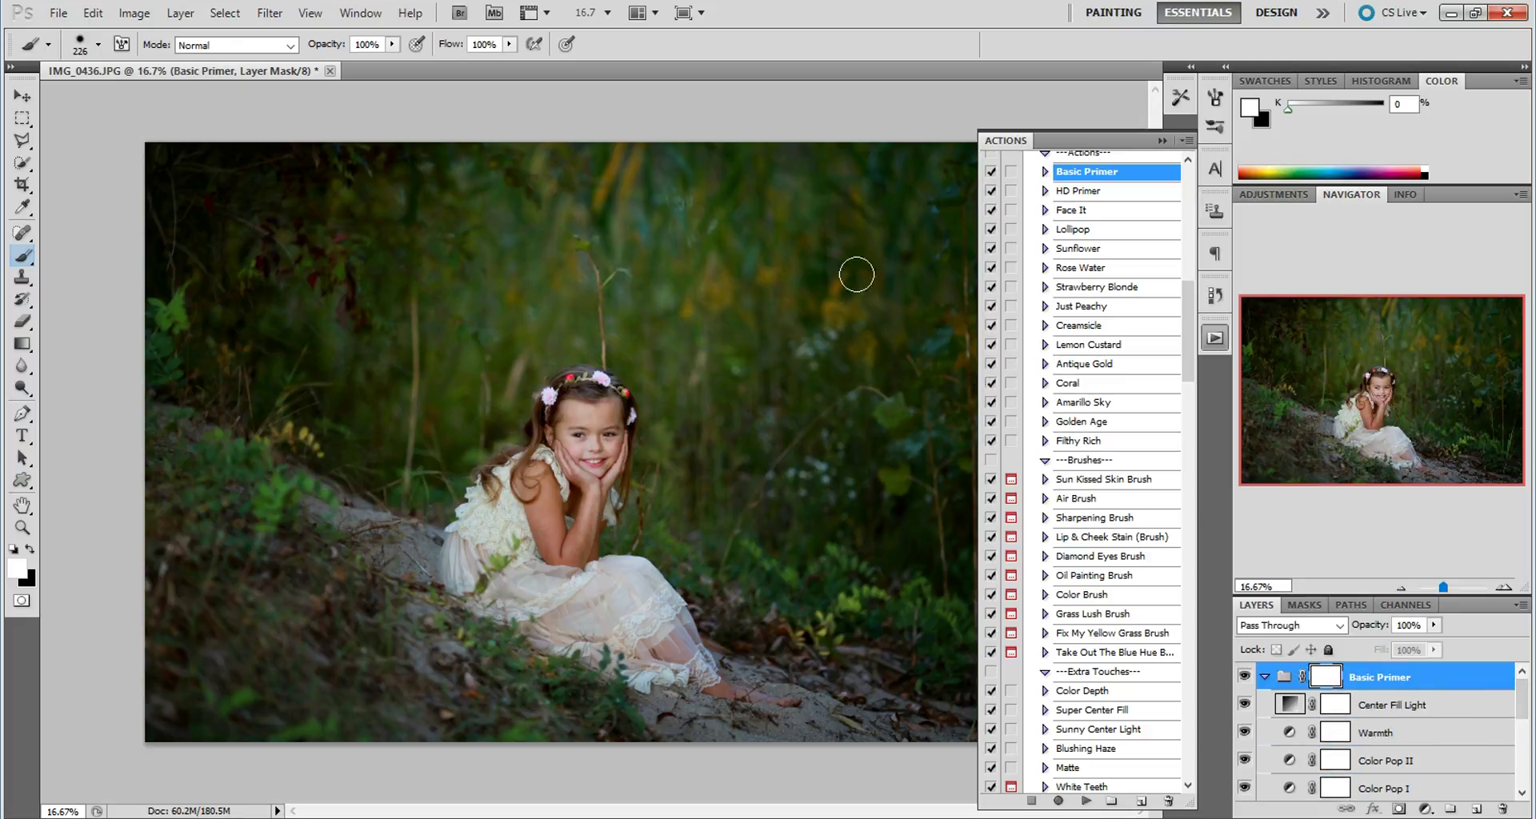
# Compare the photo with the Basic Primer group hidden and shown.
pyautogui.click(180, 12)
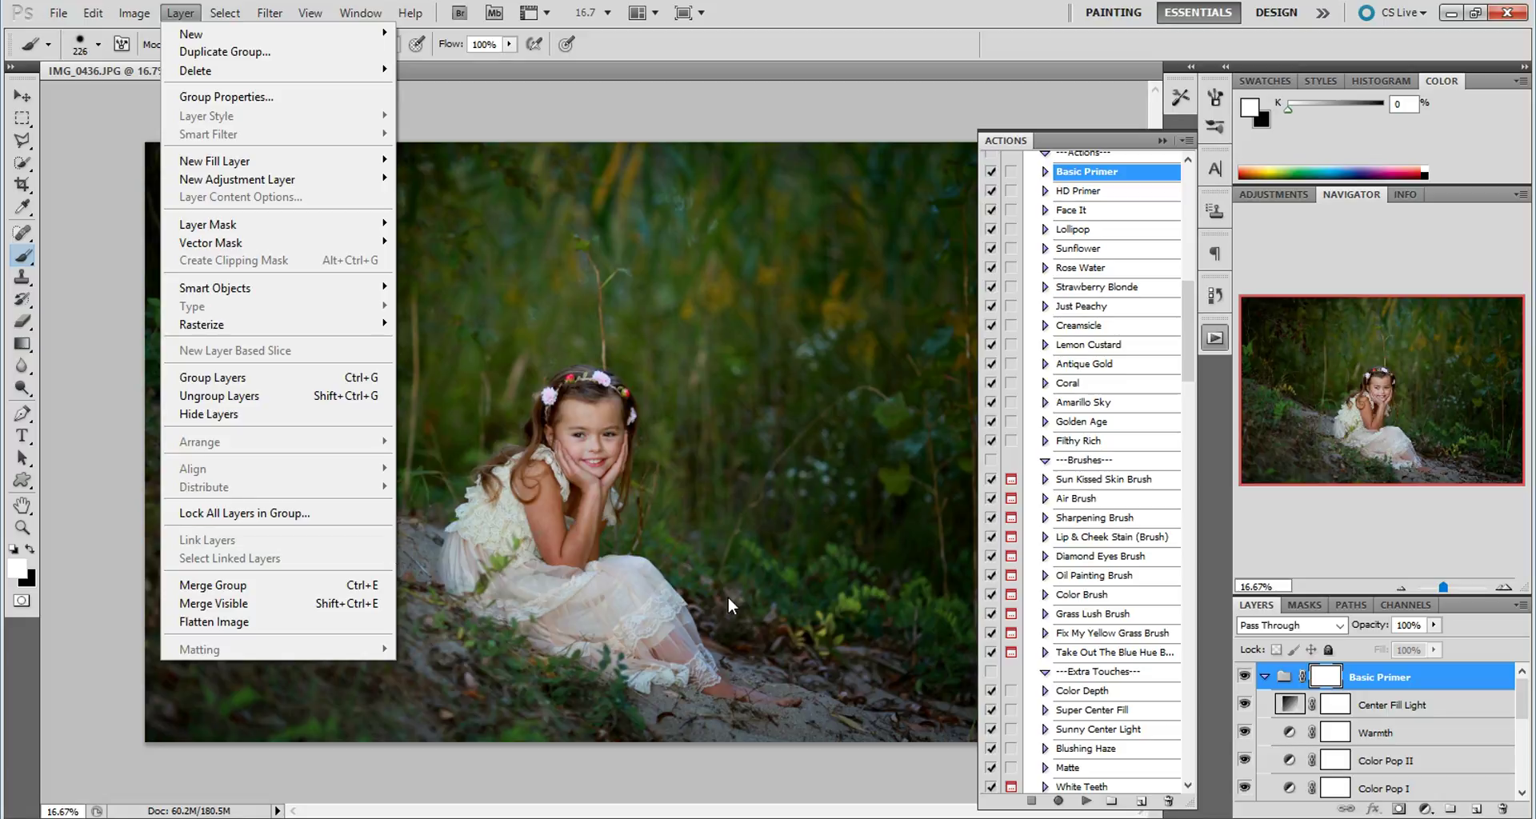
pyautogui.click(820, 751)
pyautogui.click(1245, 677)
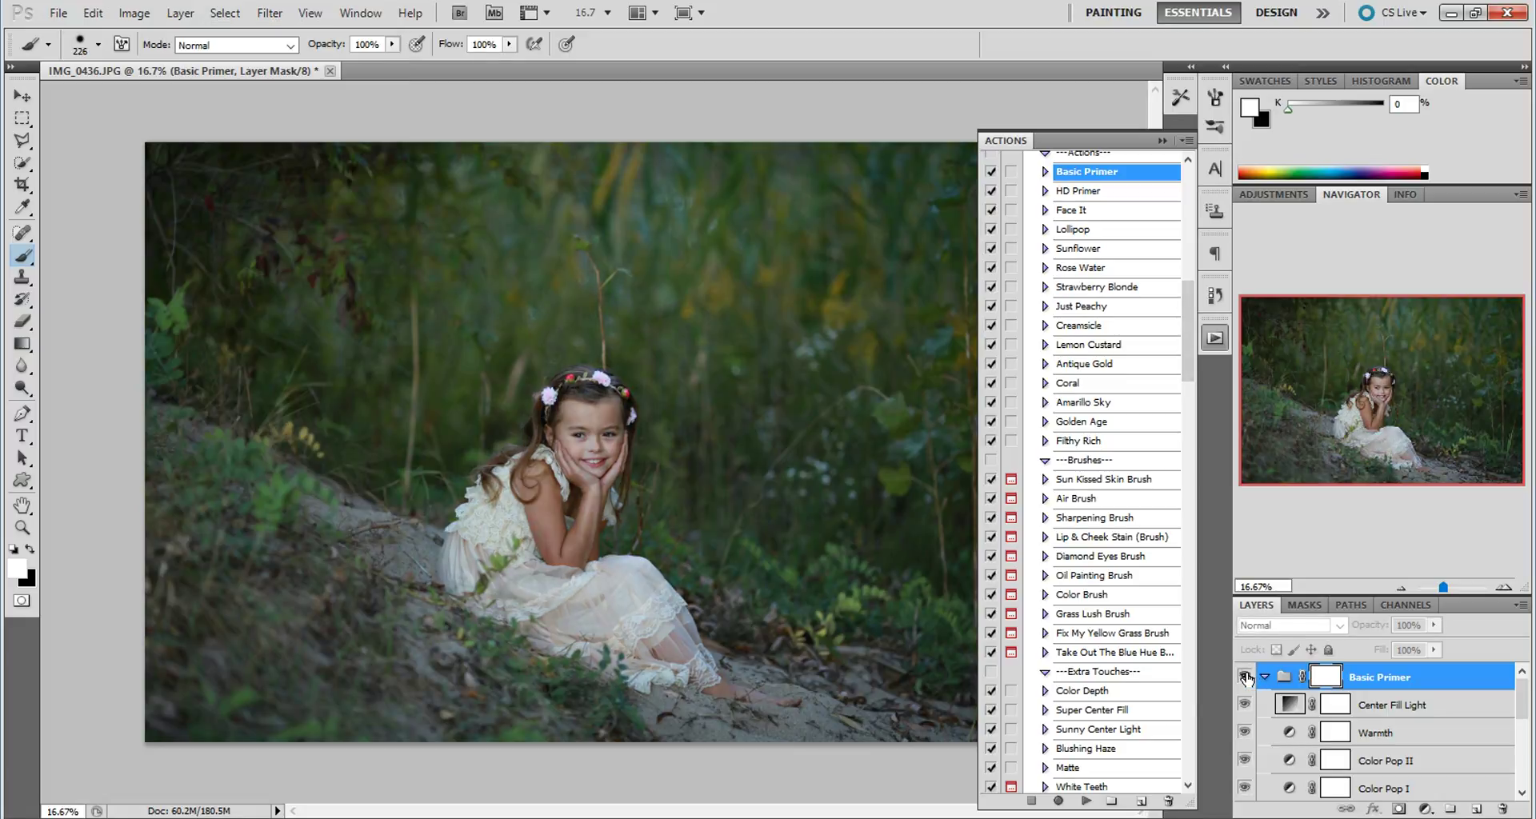
pyautogui.click(1245, 677)
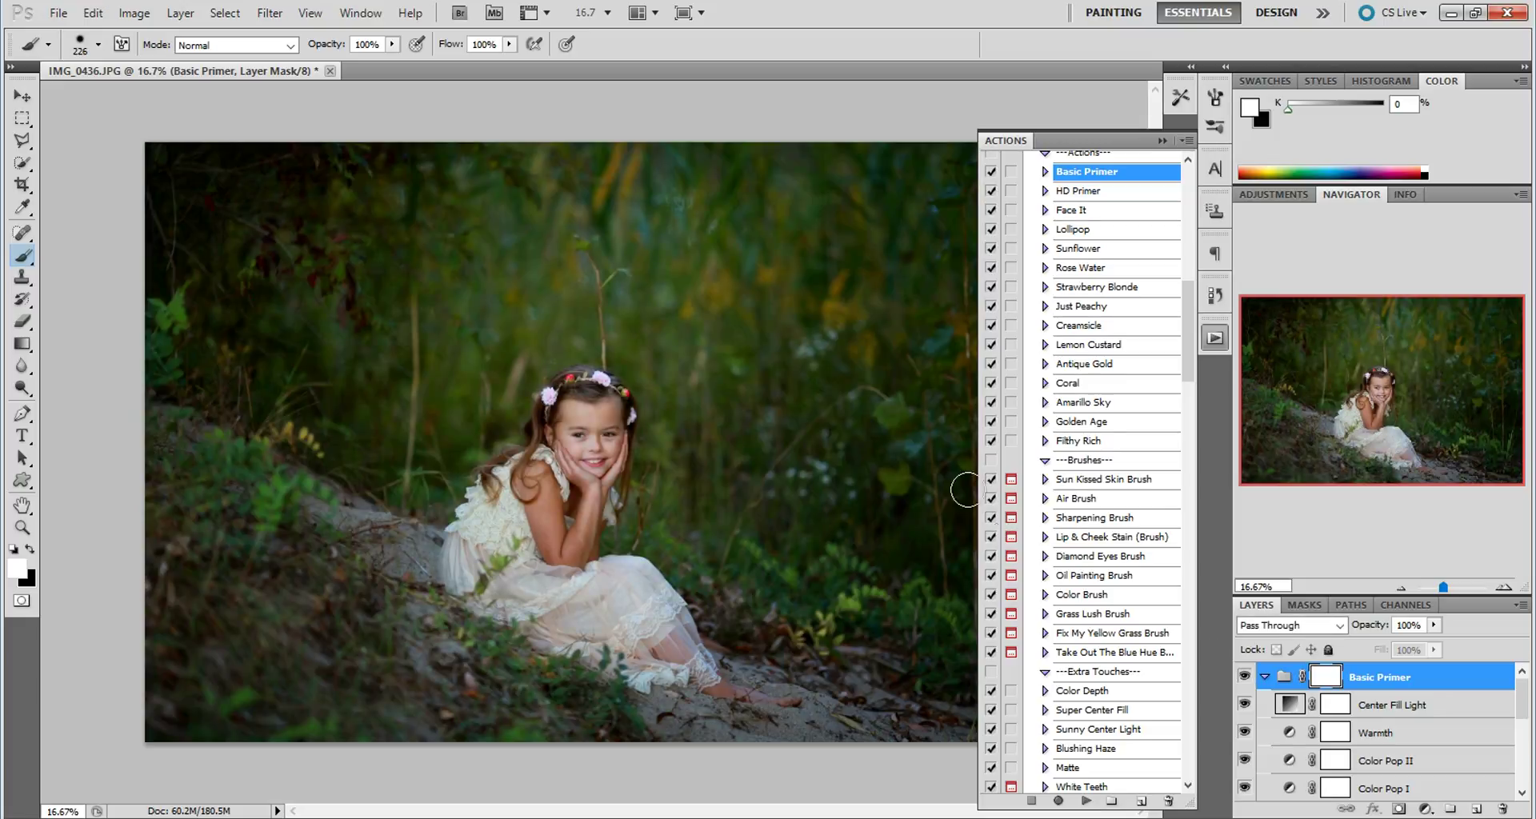
# Flatten the image and discard its hidden layers.
pyautogui.click(180, 13)
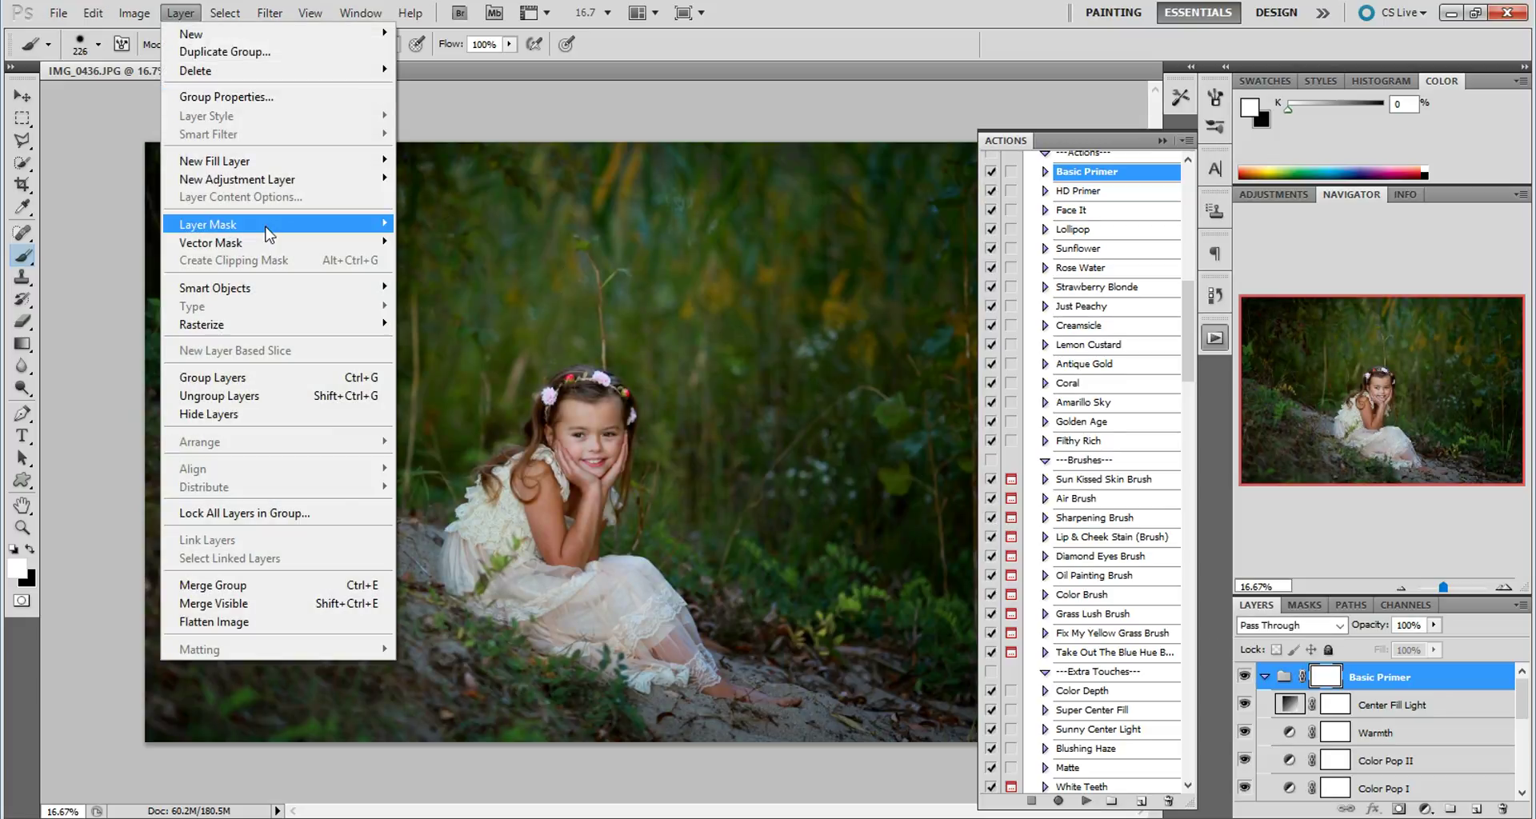
pyautogui.click(358, 633)
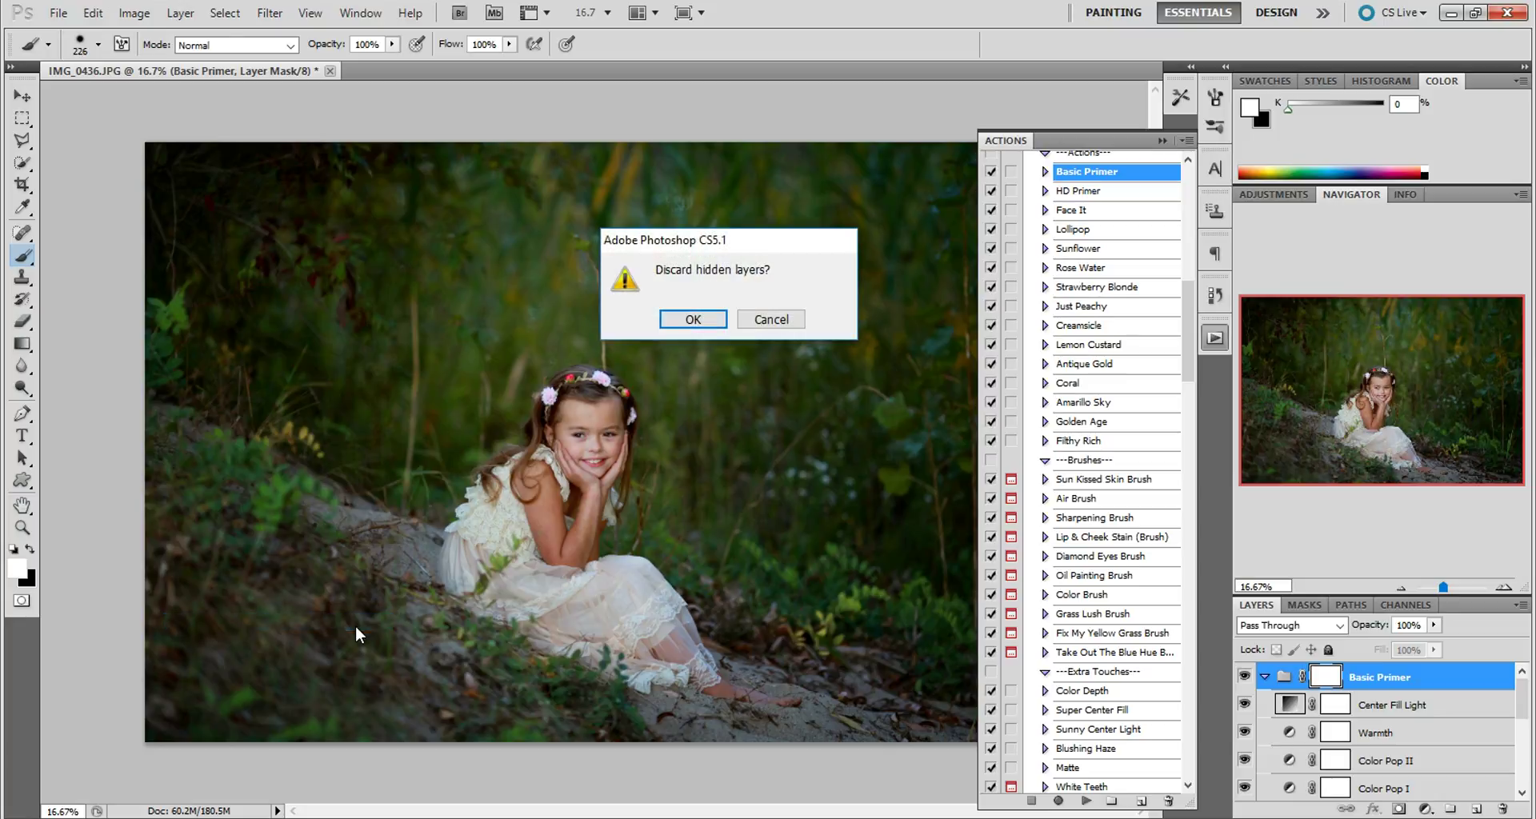
pyautogui.press('Escape')
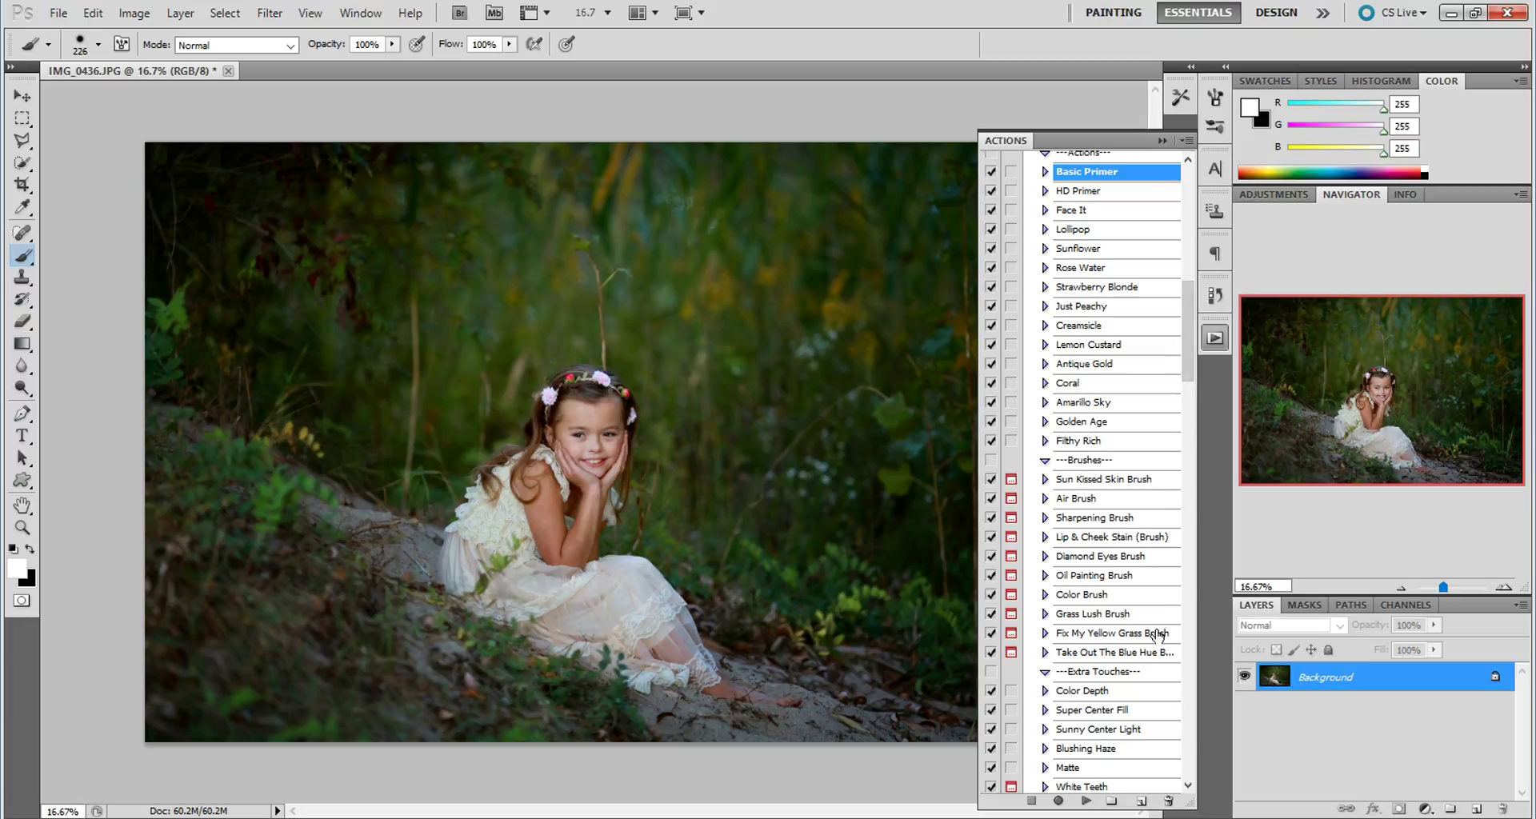
# Run the Oil Painting Brush action, dismiss its message and collapse the actions list to uncover the photo.
pyautogui.click(1135, 579)
pyautogui.click(1089, 800)
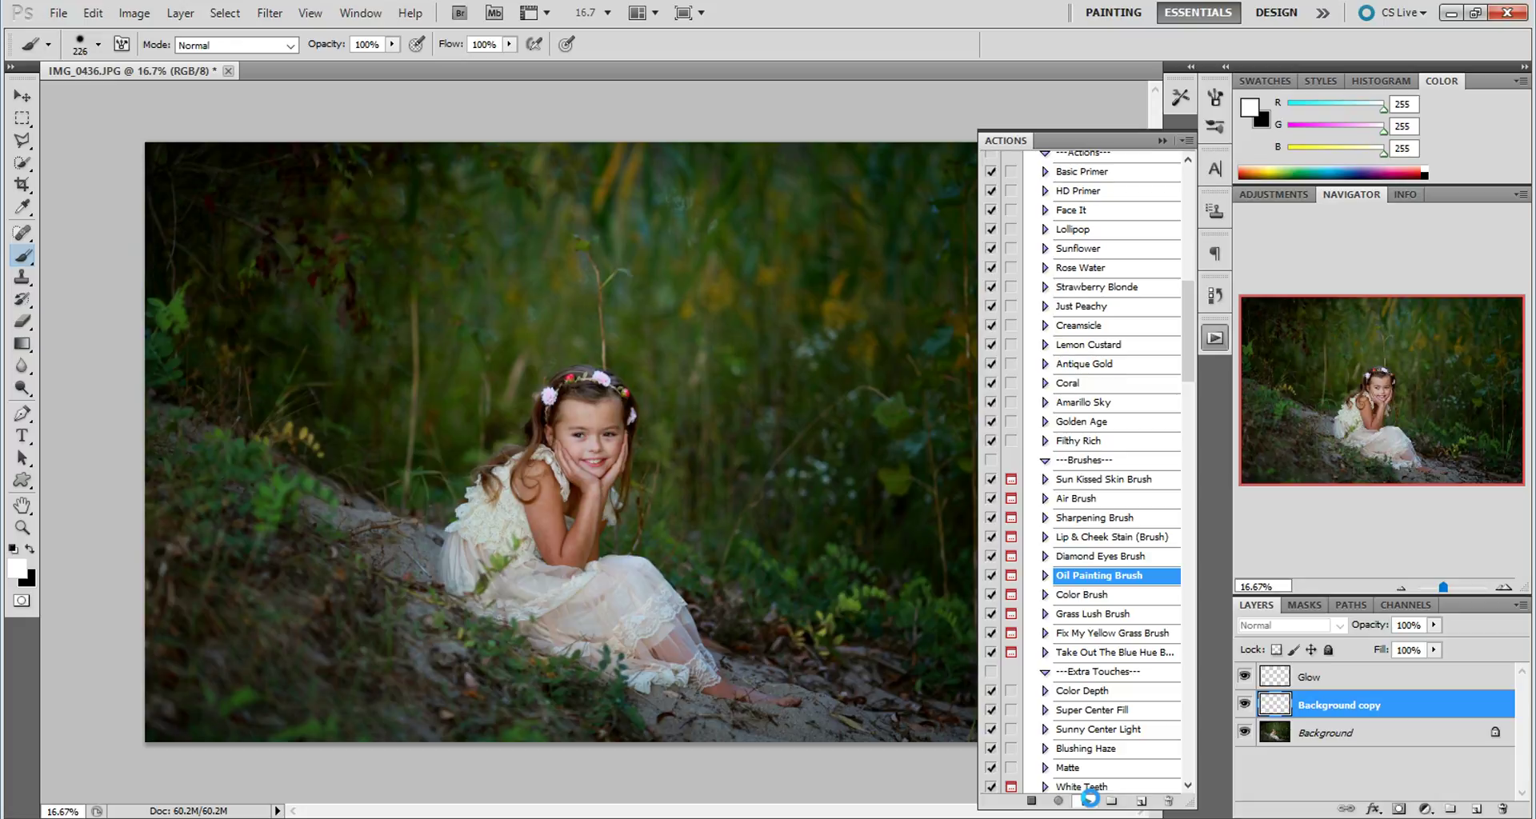
pyautogui.press('Return')
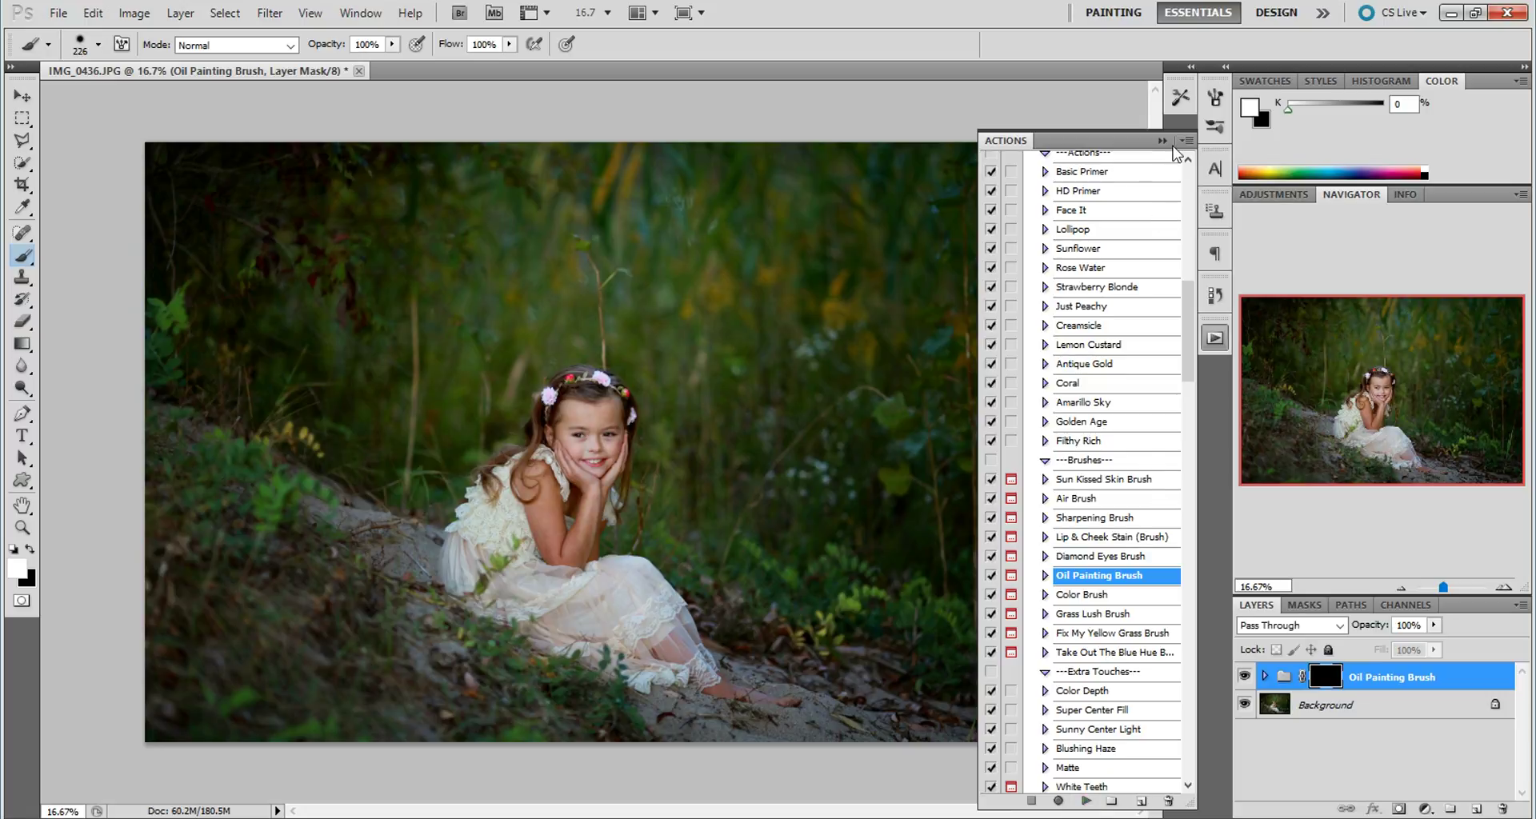
pyautogui.click(1162, 140)
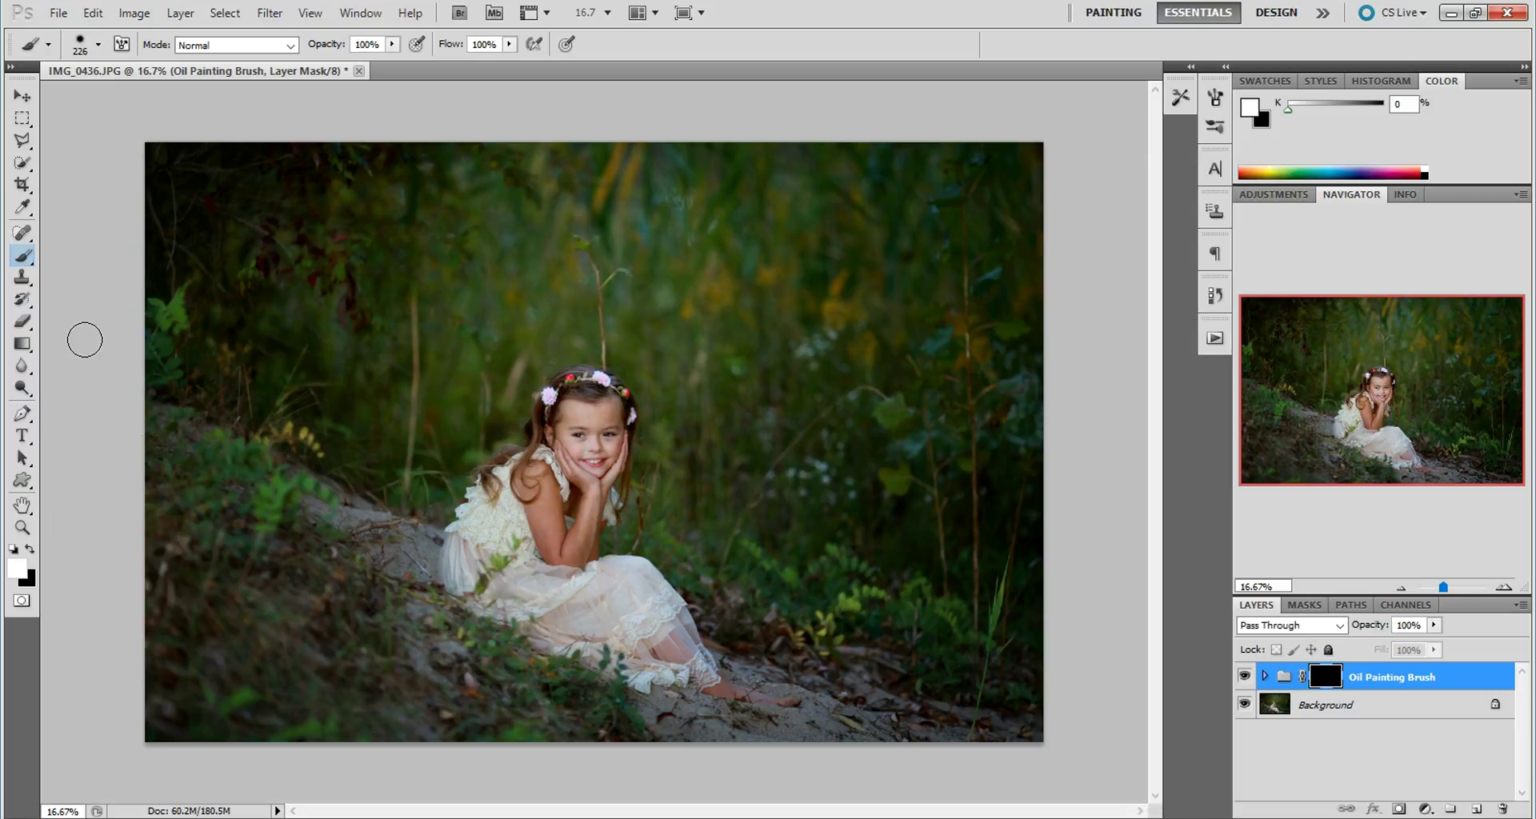
# Paint the oil painting effect in white over the background around the girl with a 666 px brush.
pyautogui.click(99, 45)
pyautogui.moveTo(184, 97); pyautogui.dragTo(202, 96)
pyautogui.click(301, 280)
pyautogui.moveTo(284, 270)
pyautogui.mouseDown()
pyautogui.moveTo(325, 293)
pyautogui.moveTo(713, 124)
pyautogui.moveTo(504, 165)
pyautogui.moveTo(1075, 198)
pyautogui.moveTo(873, 209)
pyautogui.moveTo(453, 271)
pyautogui.moveTo(574, 194)
pyautogui.moveTo(617, 207)
pyautogui.moveTo(461, 281)
pyautogui.moveTo(294, 493)
pyautogui.moveTo(245, 456)
pyautogui.moveTo(191, 623)
pyautogui.moveTo(199, 685)
pyautogui.moveTo(173, 700)
pyautogui.moveTo(496, 721)
pyautogui.moveTo(383, 663)
pyautogui.moveTo(402, 565)
pyautogui.moveTo(376, 579)
pyautogui.moveTo(377, 506)
pyautogui.moveTo(395, 452)
pyautogui.moveTo(514, 314)
pyautogui.moveTo(686, 268)
pyautogui.moveTo(768, 354)
pyautogui.moveTo(597, 306)
pyautogui.moveTo(801, 356)
pyautogui.moveTo(919, 286)
pyautogui.moveTo(1030, 302)
pyautogui.moveTo(1049, 519)
pyautogui.moveTo(994, 521)
pyautogui.moveTo(1008, 746)
pyautogui.moveTo(796, 761)
pyautogui.moveTo(609, 758)
pyautogui.moveTo(652, 744)
pyautogui.moveTo(876, 757)
pyautogui.moveTo(852, 654)
pyautogui.moveTo(788, 604)
pyautogui.moveTo(772, 636)
pyautogui.moveTo(733, 521)
pyautogui.moveTo(696, 477)
pyautogui.moveTo(701, 370)
pyautogui.moveTo(678, 324)
pyautogui.moveTo(835, 483)
pyautogui.moveTo(788, 342)
pyautogui.moveTo(842, 457)
pyautogui.moveTo(894, 364)
pyautogui.moveTo(939, 391)
pyautogui.moveTo(952, 434)
pyautogui.moveTo(1004, 250)
pyautogui.moveTo(982, 567)
pyautogui.moveTo(756, 484)
pyautogui.moveTo(869, 547)
pyautogui.moveTo(949, 707)
pyautogui.moveTo(1004, 483)
pyautogui.moveTo(1016, 309)
pyautogui.moveTo(952, 114)
pyautogui.moveTo(312, 197)
pyautogui.moveTo(266, 223)
pyautogui.moveTo(221, 555)
pyautogui.moveTo(243, 742)
pyautogui.moveTo(347, 778)
pyautogui.moveTo(403, 730)
pyautogui.moveTo(343, 627)
pyautogui.moveTo(368, 422)
pyautogui.moveTo(262, 518)
pyautogui.moveTo(499, 213)
pyautogui.moveTo(984, 480)
pyautogui.mouseUp()
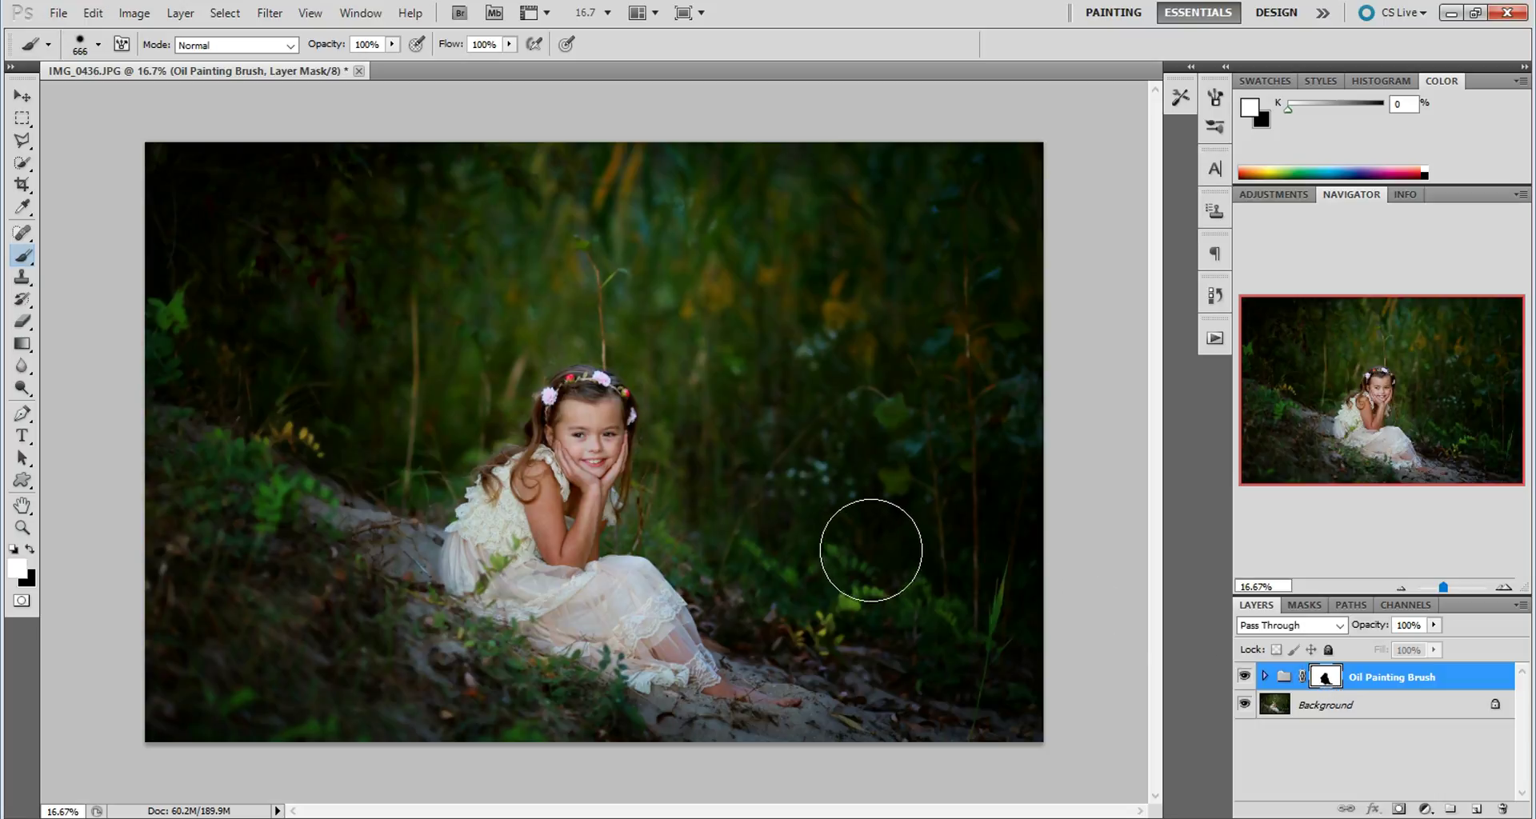
# Reduce the brush to 197 px and paint the oil painting effect closer around the girl's outline.
pyautogui.click(98, 45)
pyautogui.moveTo(183, 97); pyautogui.dragTo(179, 97)
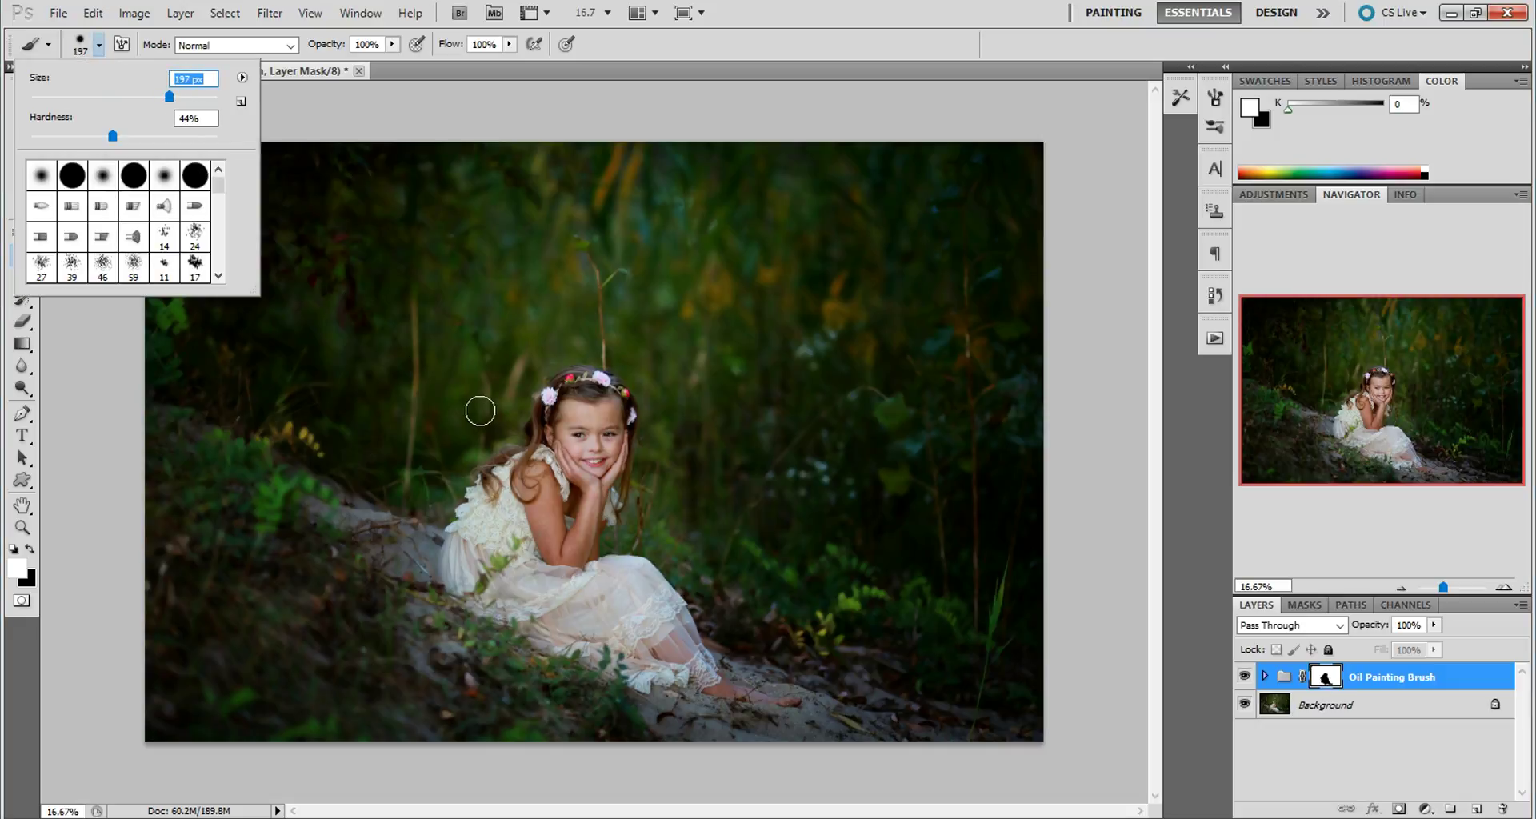
pyautogui.click(502, 422)
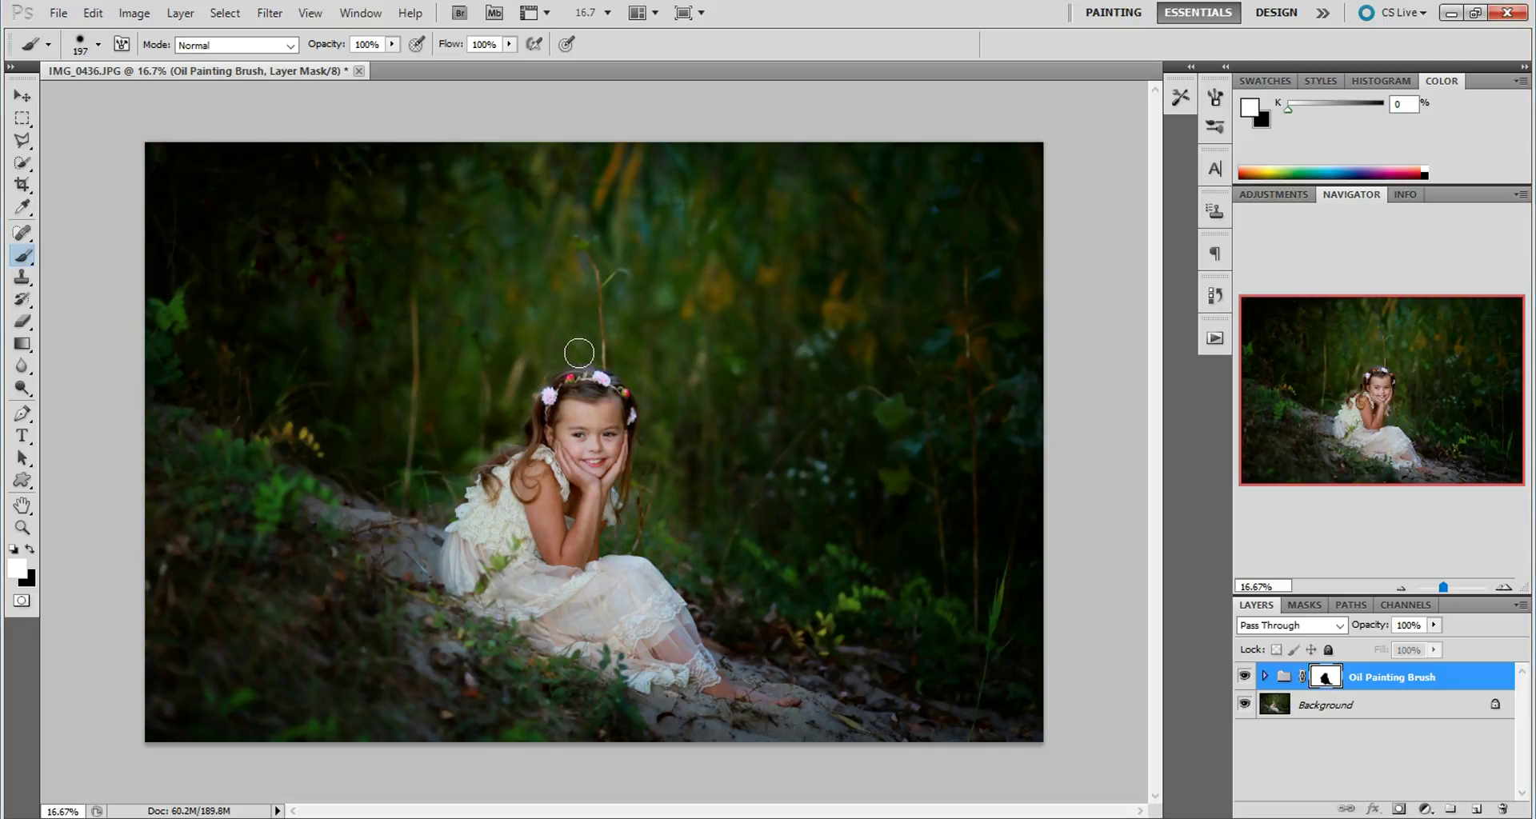
pyautogui.moveTo(664, 430)
pyautogui.mouseDown()
pyautogui.moveTo(650, 464)
pyautogui.moveTo(677, 552)
pyautogui.moveTo(716, 624)
pyautogui.moveTo(829, 727)
pyautogui.moveTo(713, 735)
pyautogui.moveTo(729, 734)
pyautogui.moveTo(471, 649)
pyautogui.moveTo(588, 705)
pyautogui.moveTo(557, 695)
pyautogui.moveTo(560, 678)
pyautogui.moveTo(584, 693)
pyautogui.moveTo(535, 695)
pyautogui.moveTo(603, 716)
pyautogui.moveTo(489, 717)
pyautogui.moveTo(577, 718)
pyautogui.moveTo(508, 690)
pyautogui.moveTo(487, 653)
pyautogui.moveTo(424, 614)
pyautogui.moveTo(428, 522)
pyautogui.moveTo(460, 441)
pyautogui.moveTo(497, 430)
pyautogui.moveTo(390, 618)
pyautogui.moveTo(303, 592)
pyautogui.moveTo(347, 528)
pyautogui.moveTo(747, 561)
pyautogui.mouseUp()
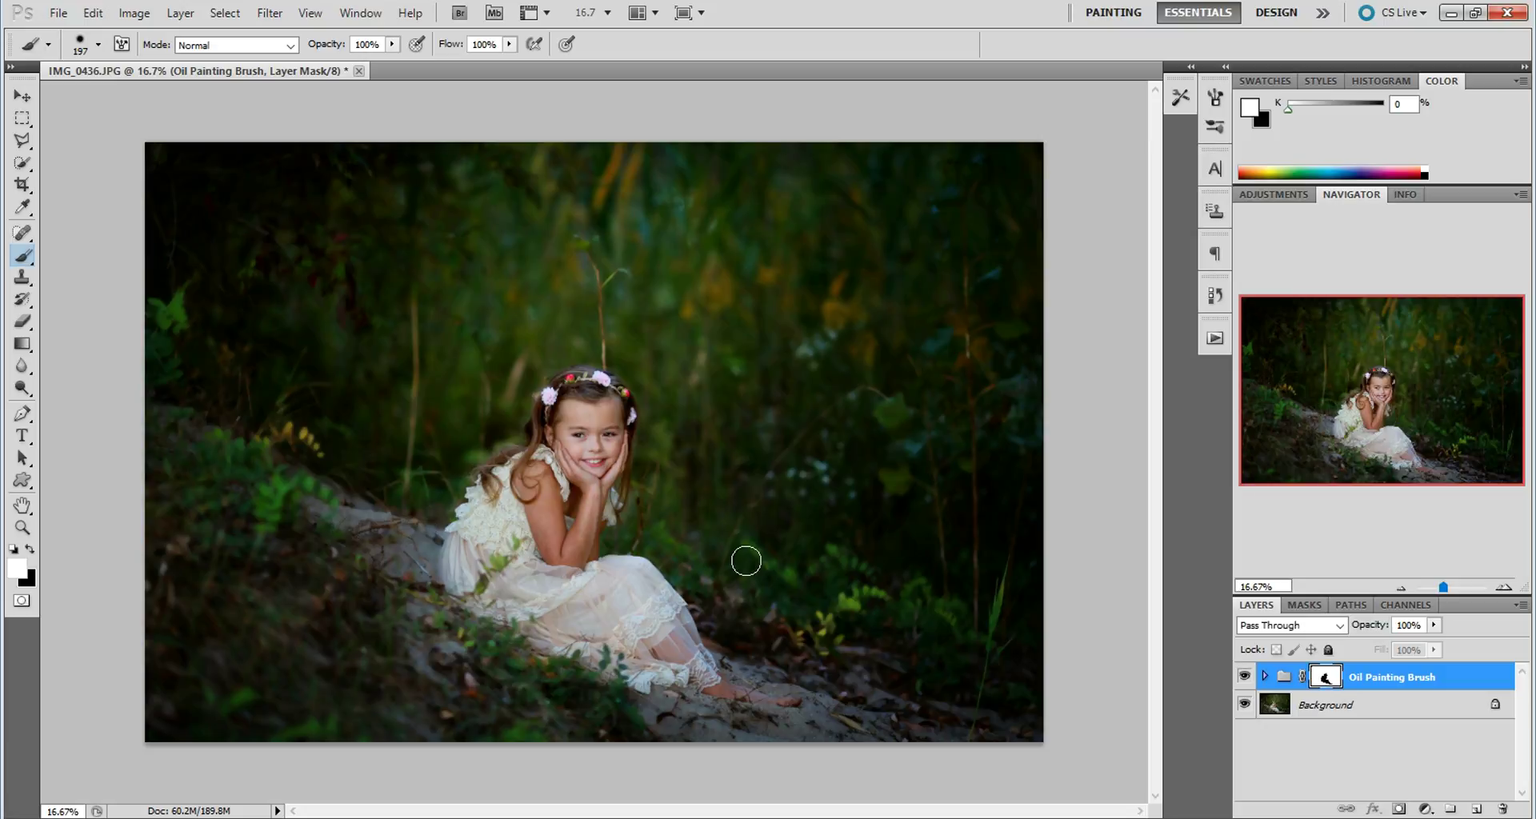
# Check the Glow layer's effect in the Oil Painting Brush group, set its opacity to 50% and flatten the image.
pyautogui.click(1265, 677)
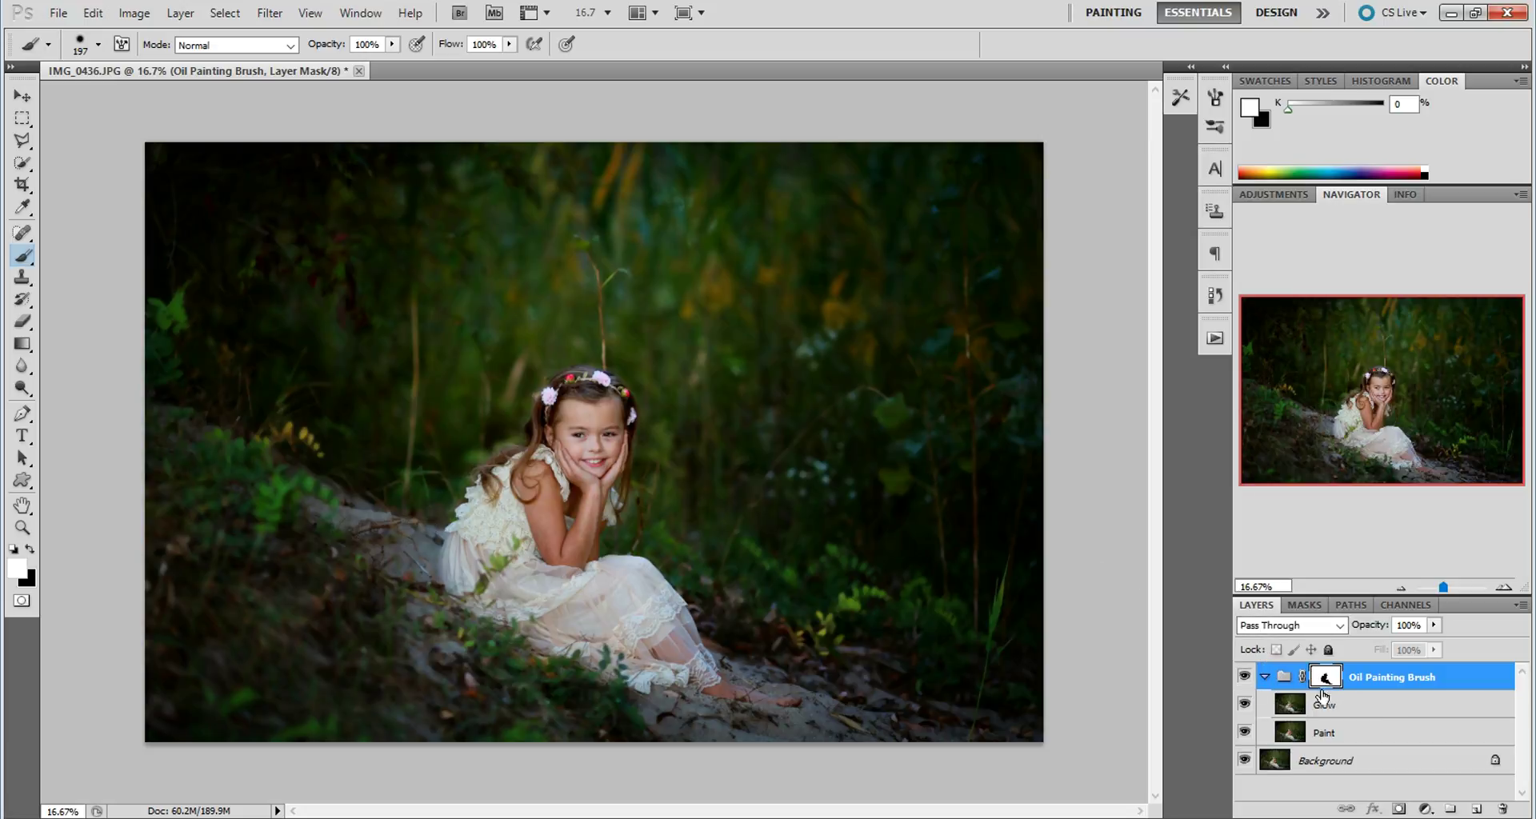
pyautogui.click(1398, 712)
pyautogui.click(1245, 705)
pyautogui.click(1245, 705)
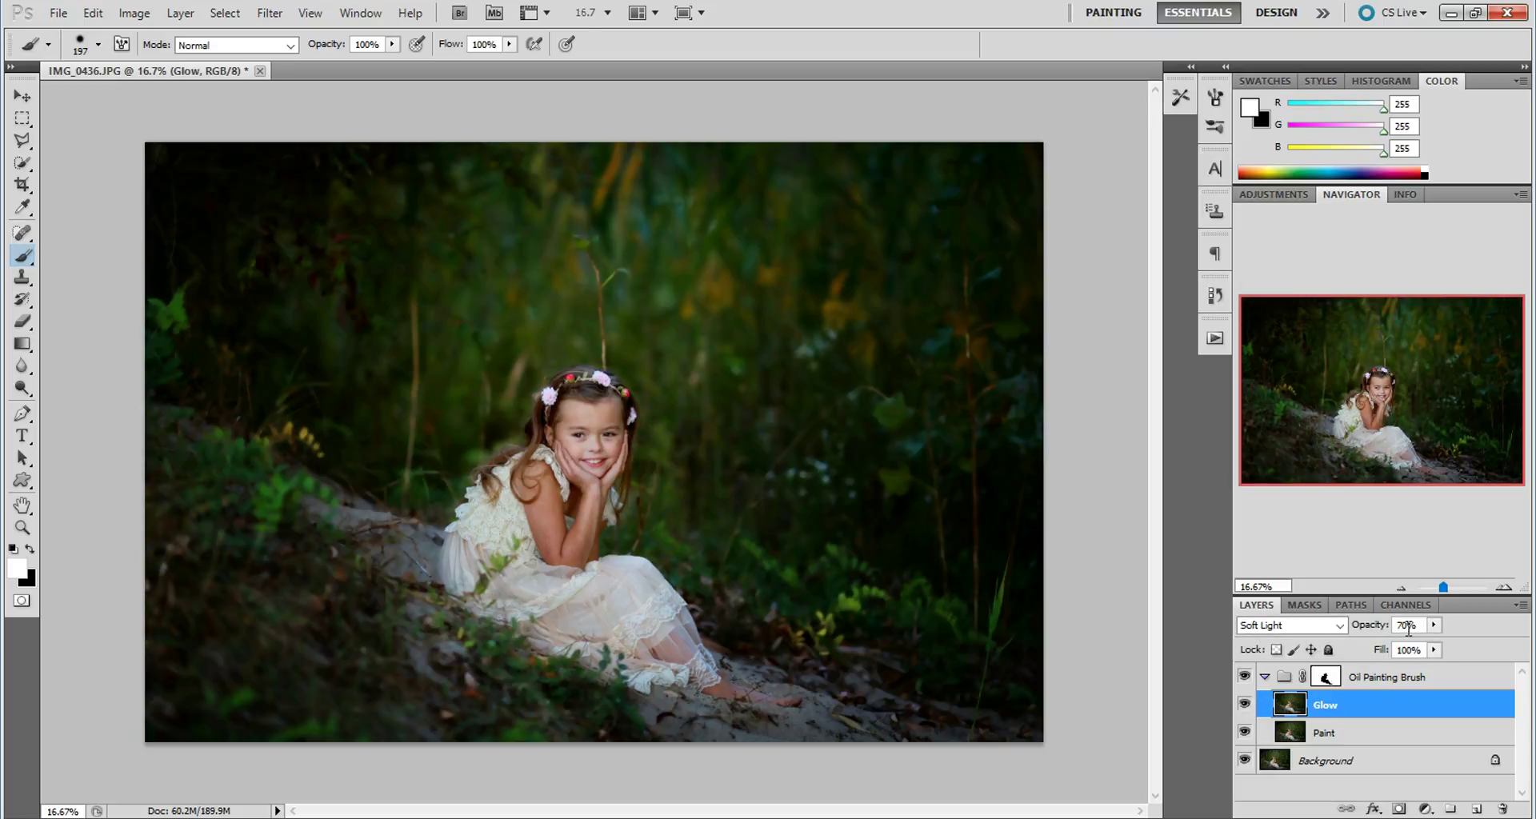
pyautogui.write('50')
pyautogui.click(1370, 679)
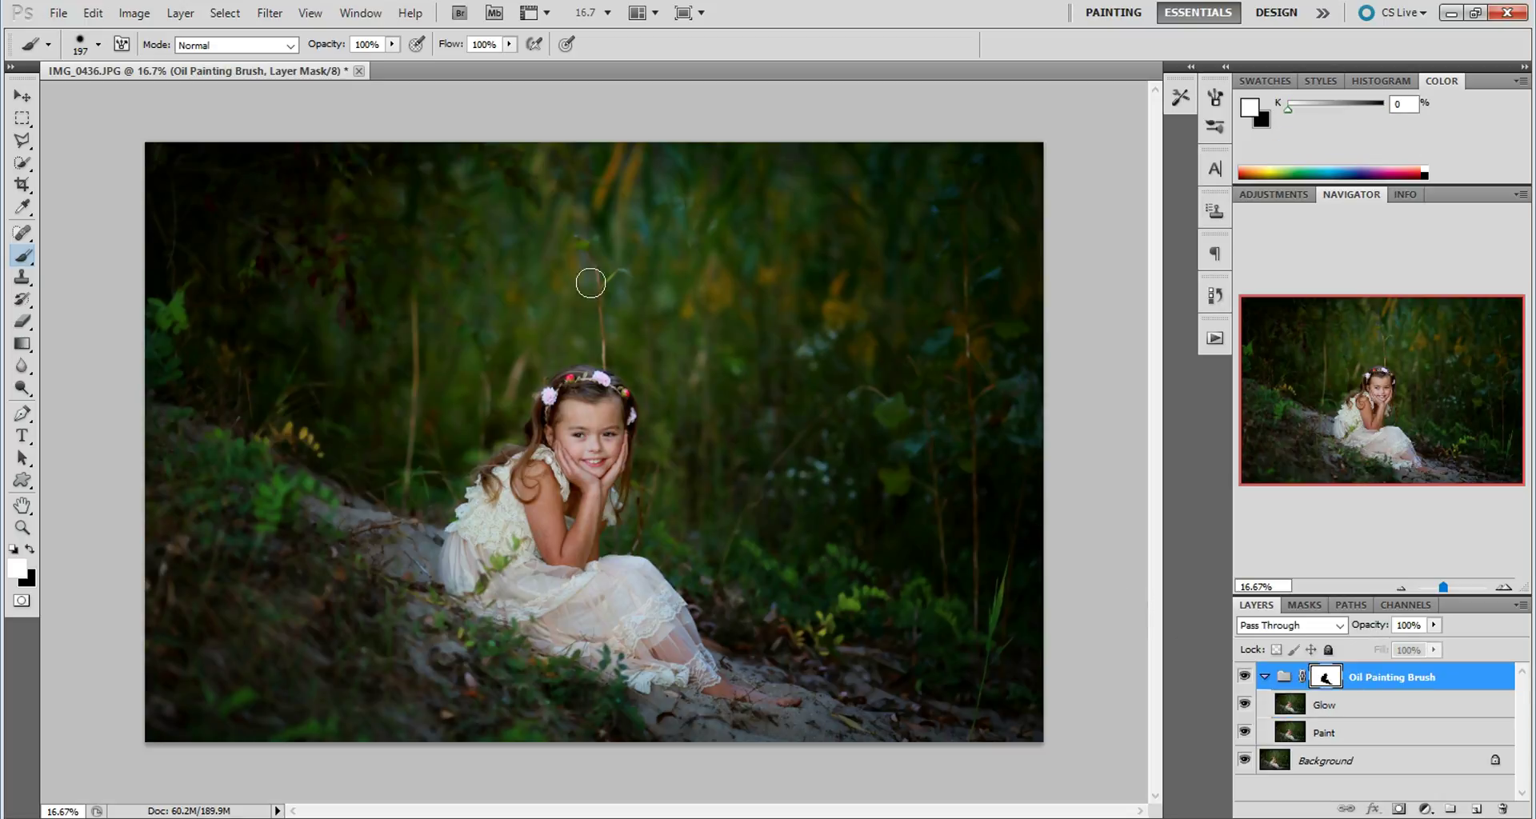
pyautogui.click(180, 13)
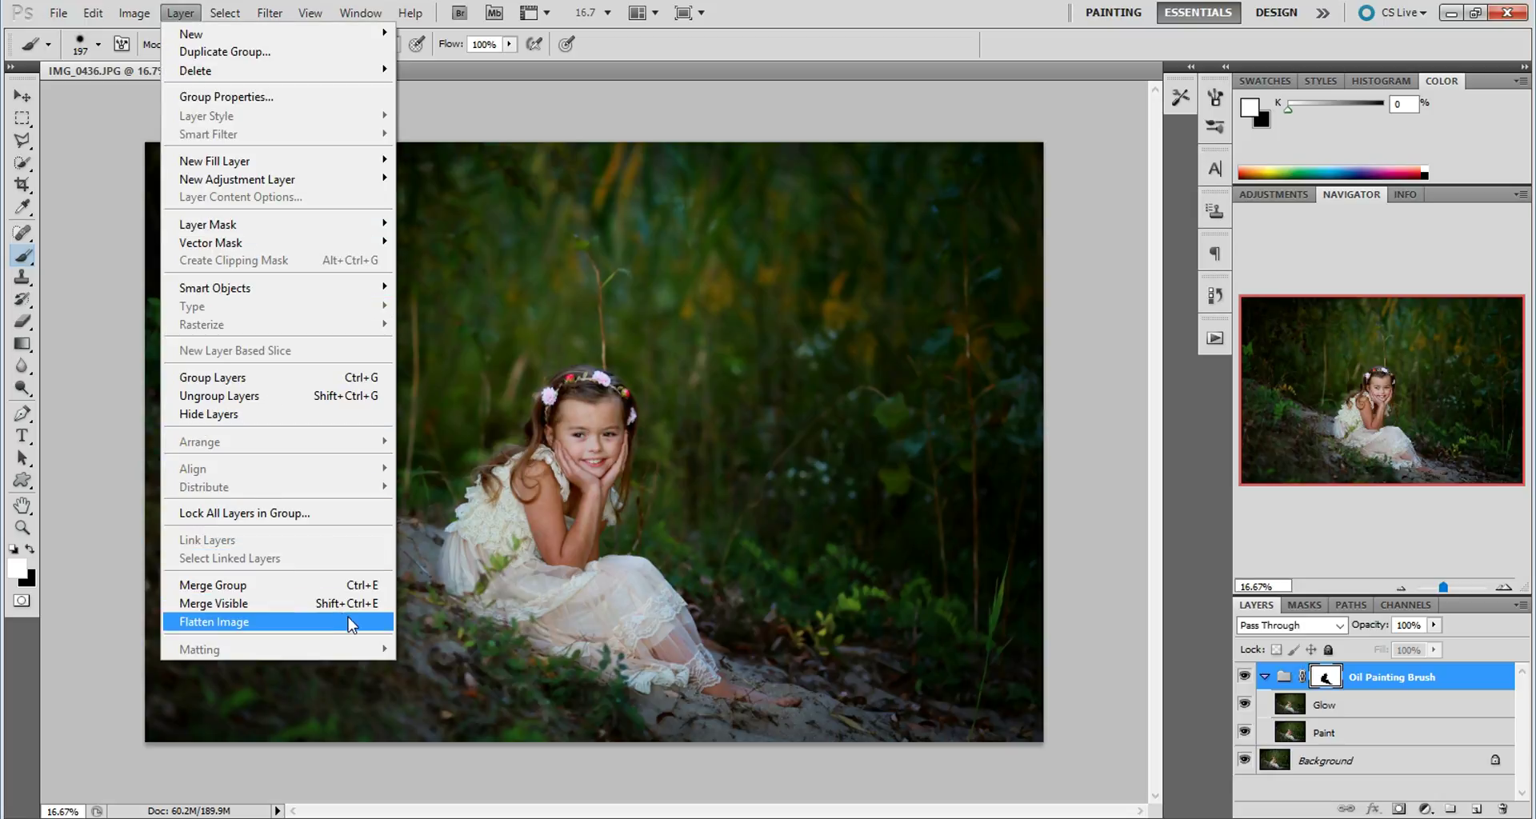
pyautogui.click(349, 624)
# Run the Air Brush action and hide the Skin Texture and Details layers in its group.
pyautogui.click(1212, 340)
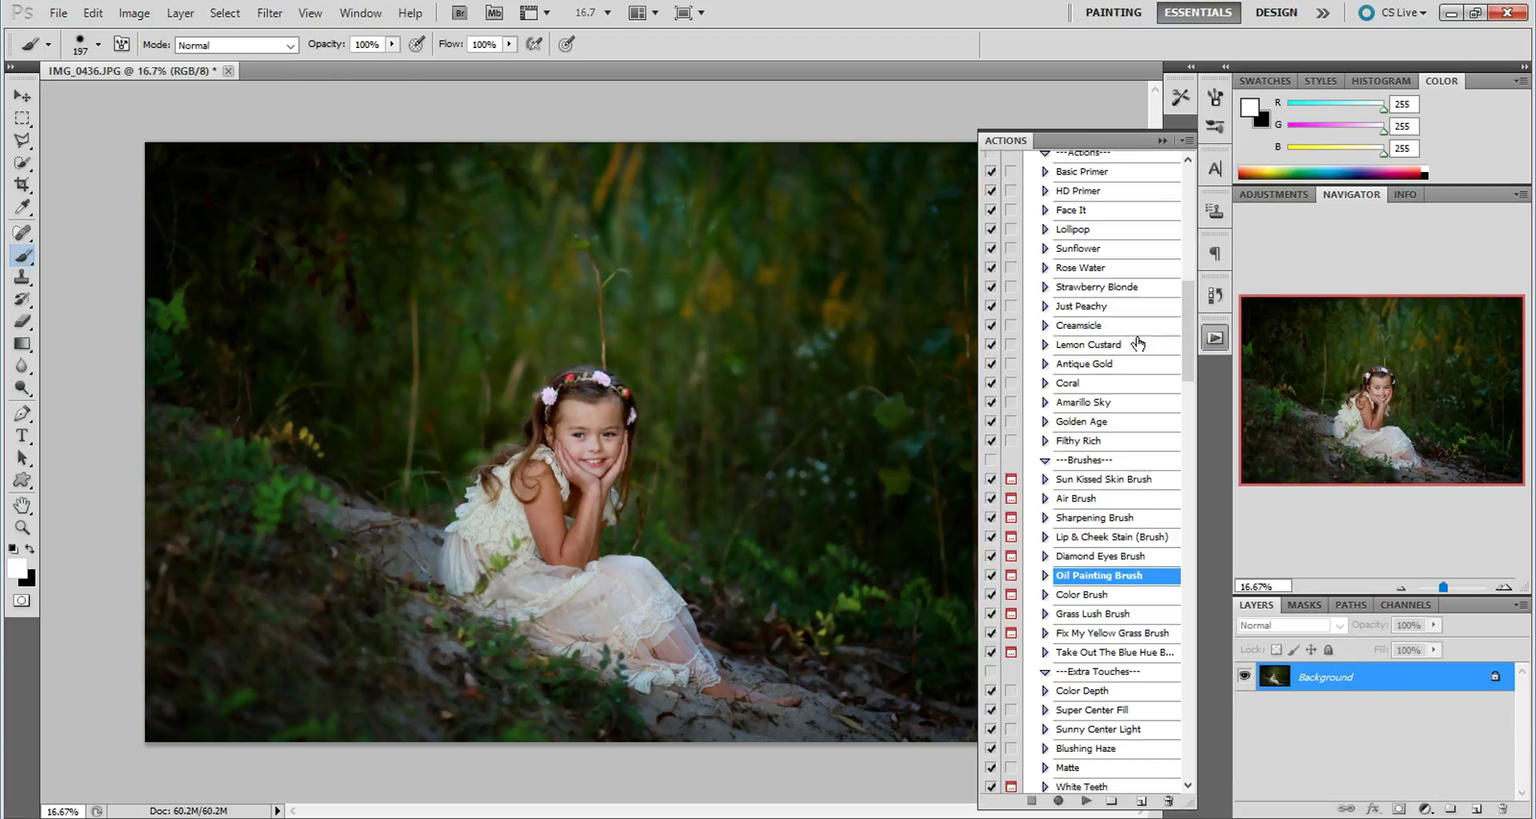
pyautogui.click(1108, 500)
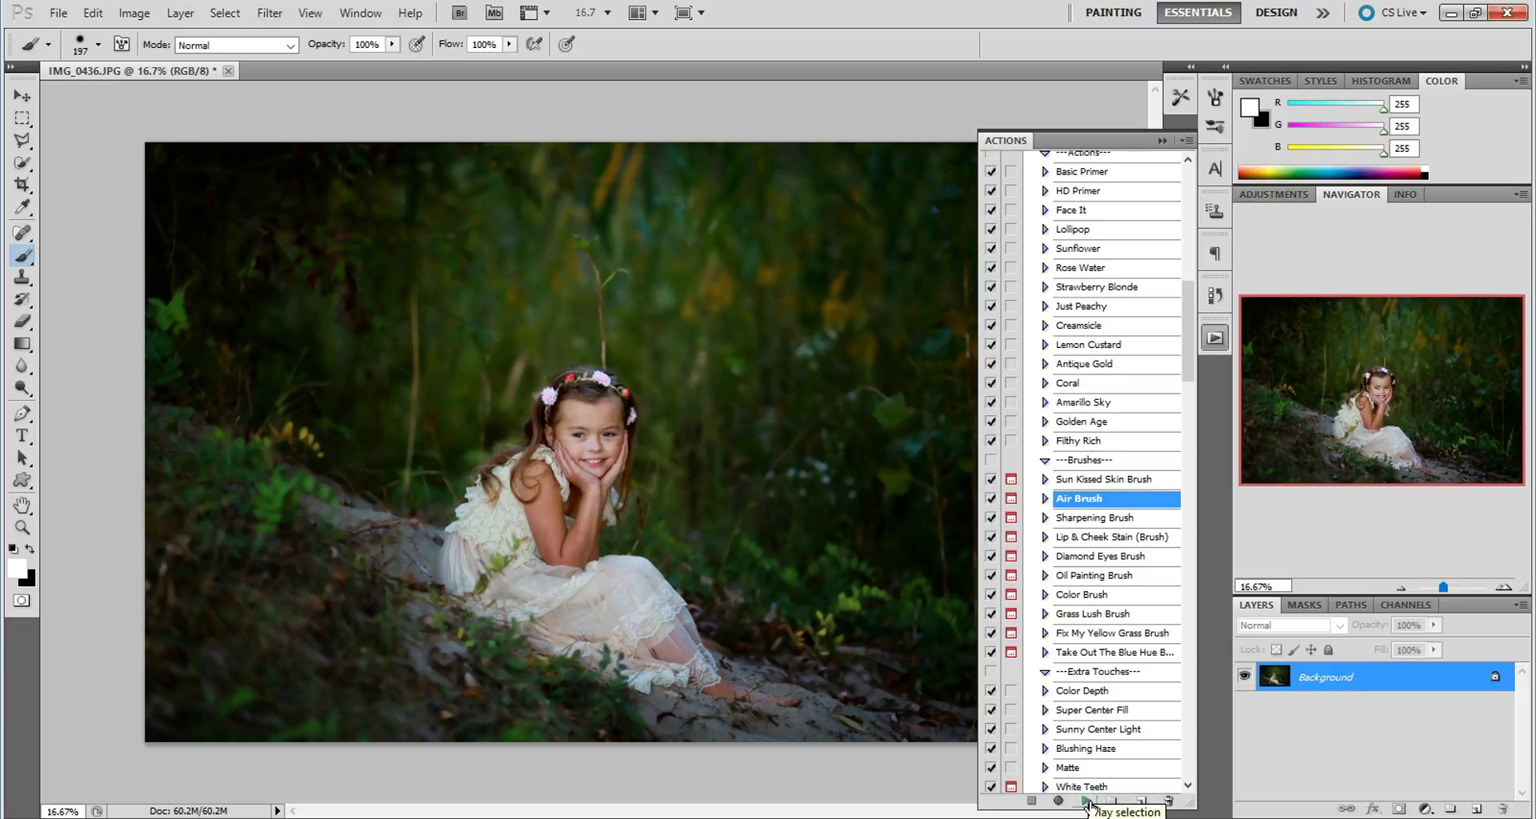
pyautogui.click(1086, 801)
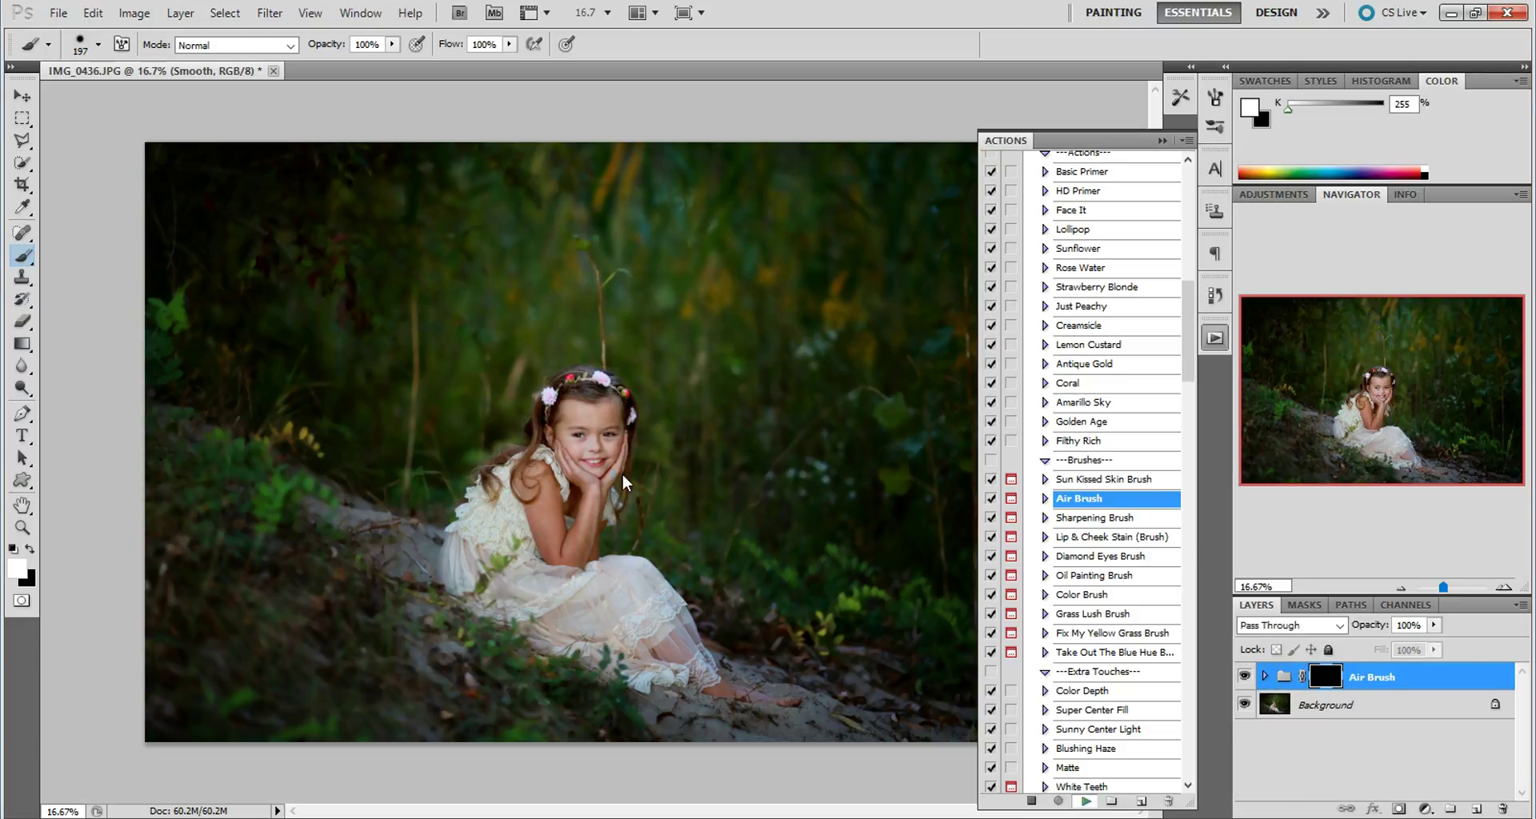
pyautogui.press('Return')
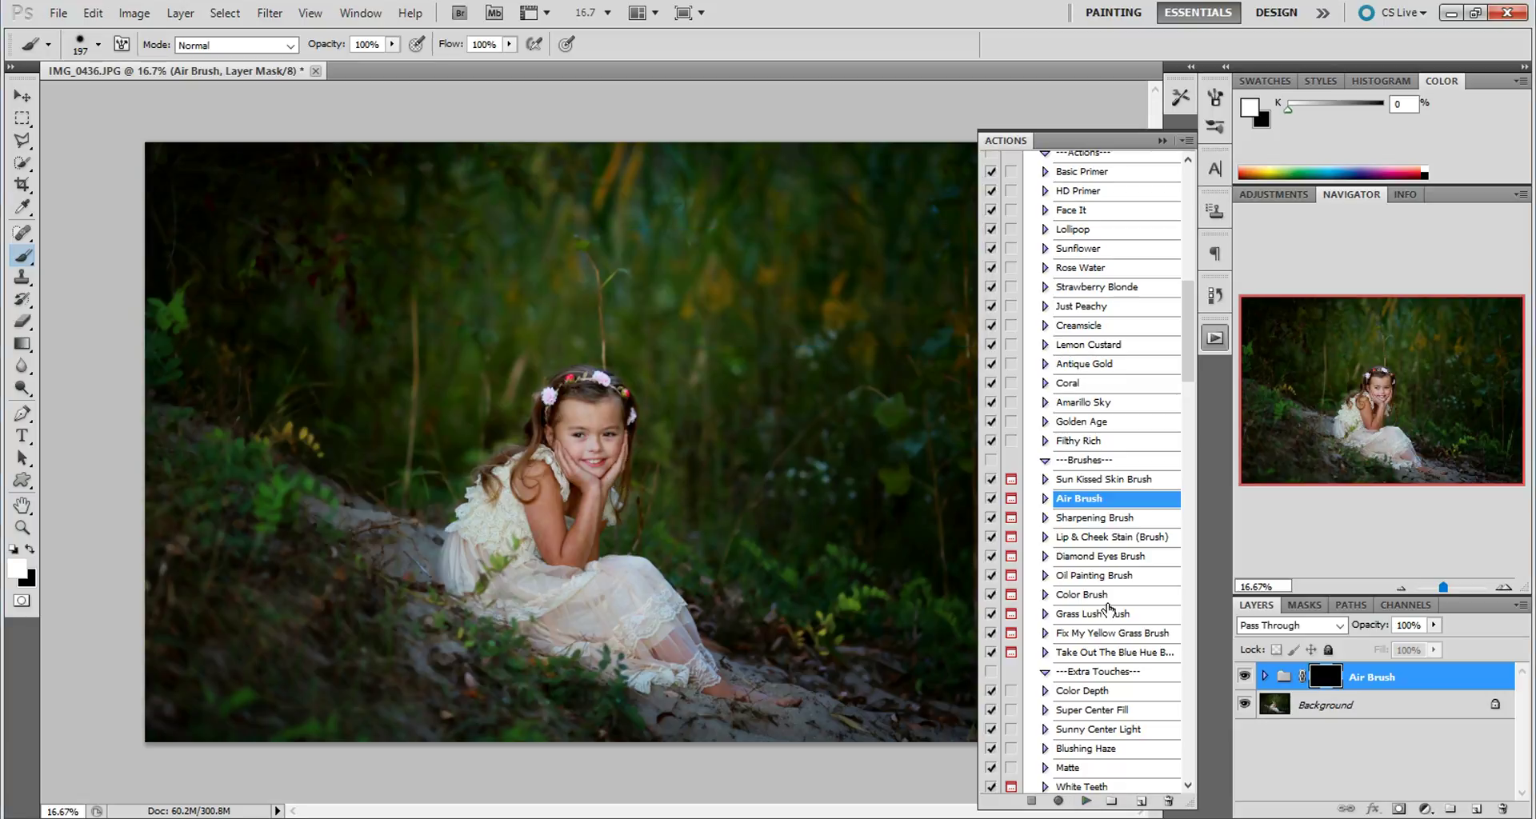
pyautogui.click(1266, 677)
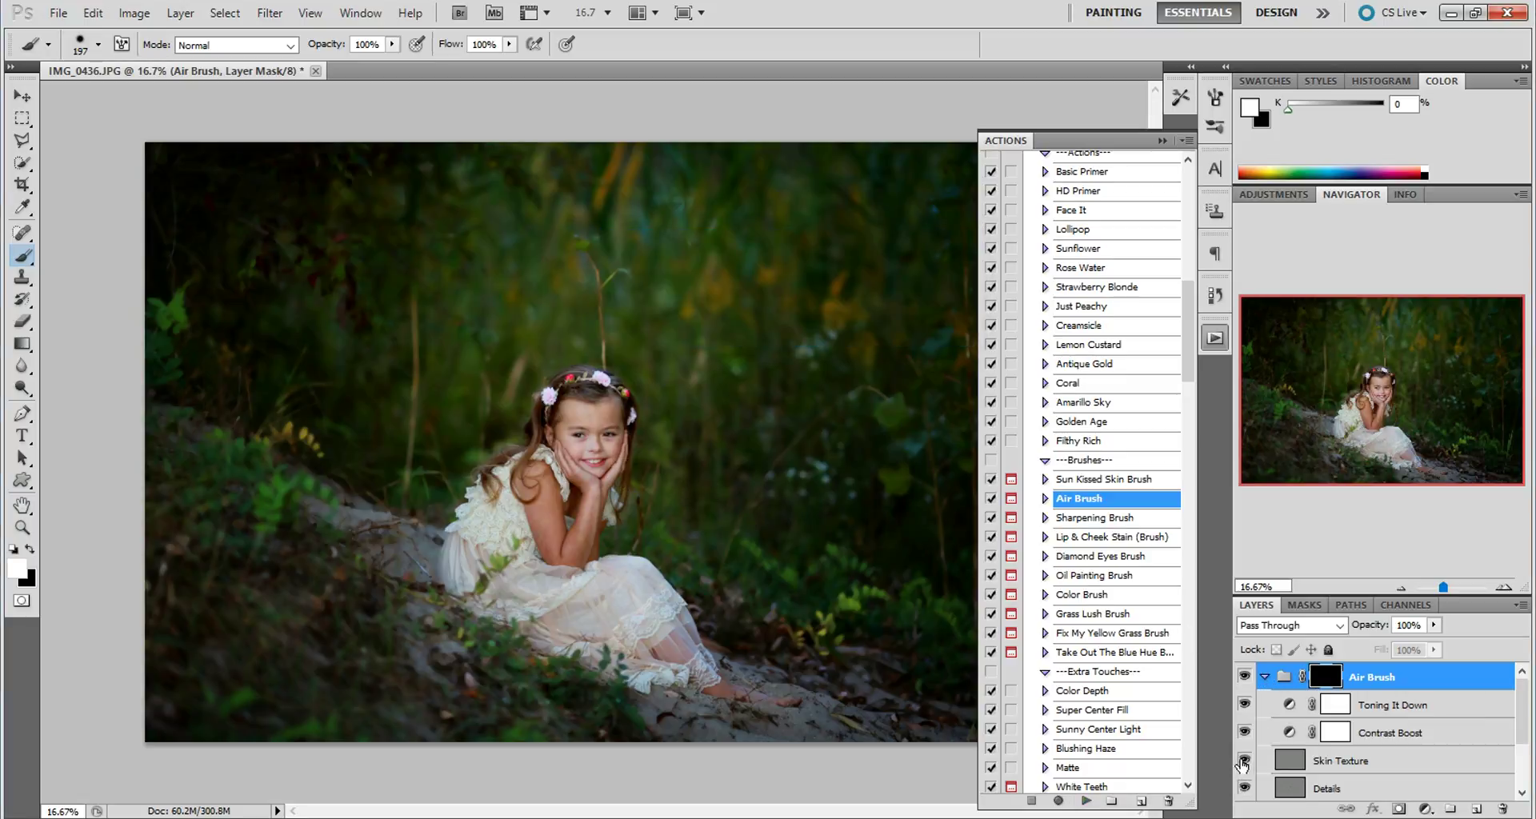
pyautogui.click(1243, 788)
# Paint the airbrush effect in white over the skin of the girl's face and arm with an 85 px brush.
pyautogui.click(99, 45)
pyautogui.moveTo(128, 96)
pyautogui.mouseDown()
pyautogui.moveTo(156, 96)
pyautogui.moveTo(109, 96)
pyautogui.mouseUp()
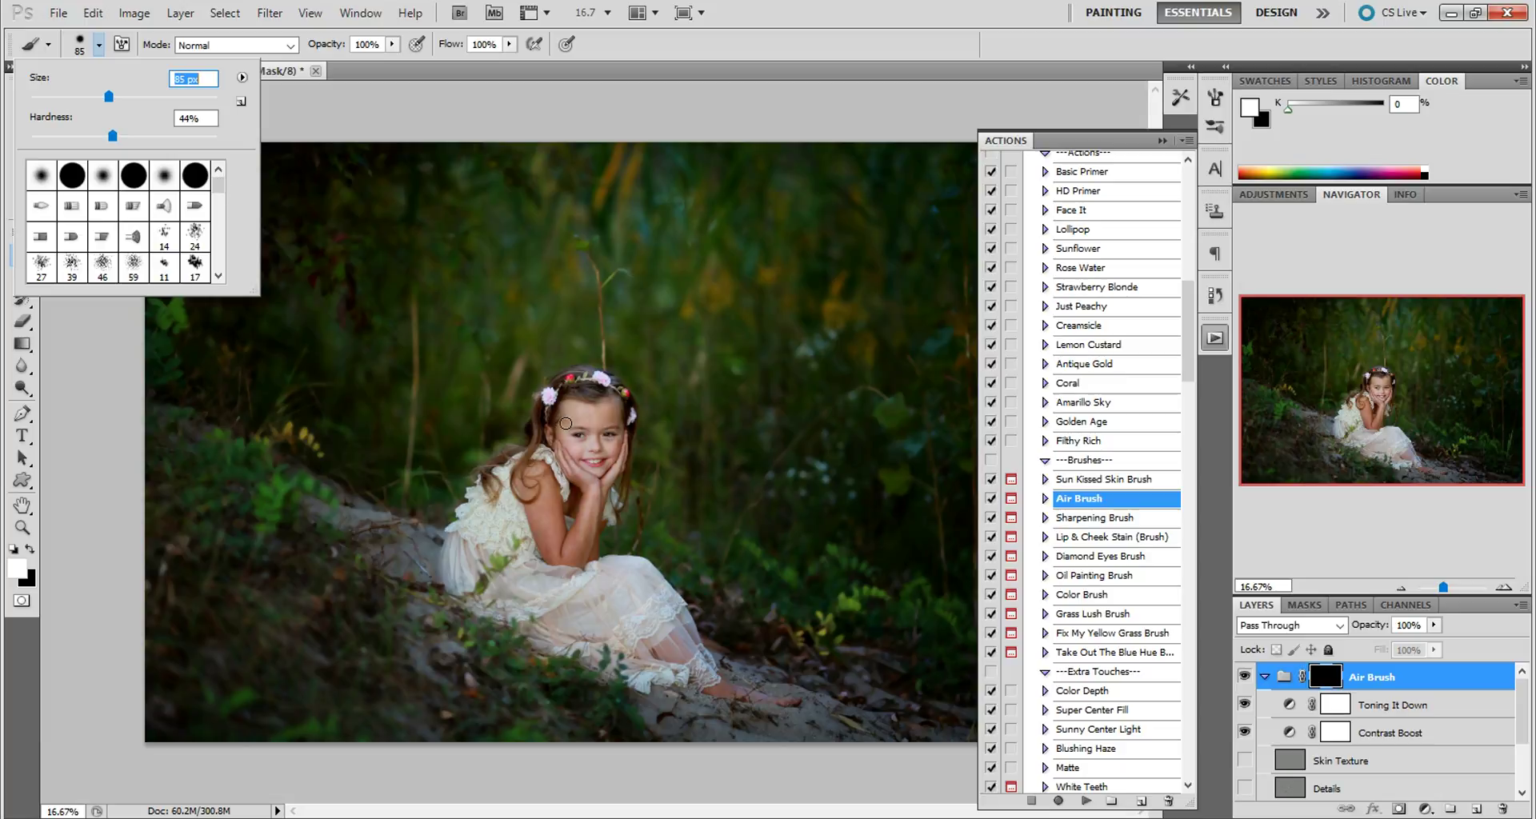
pyautogui.click(565, 421)
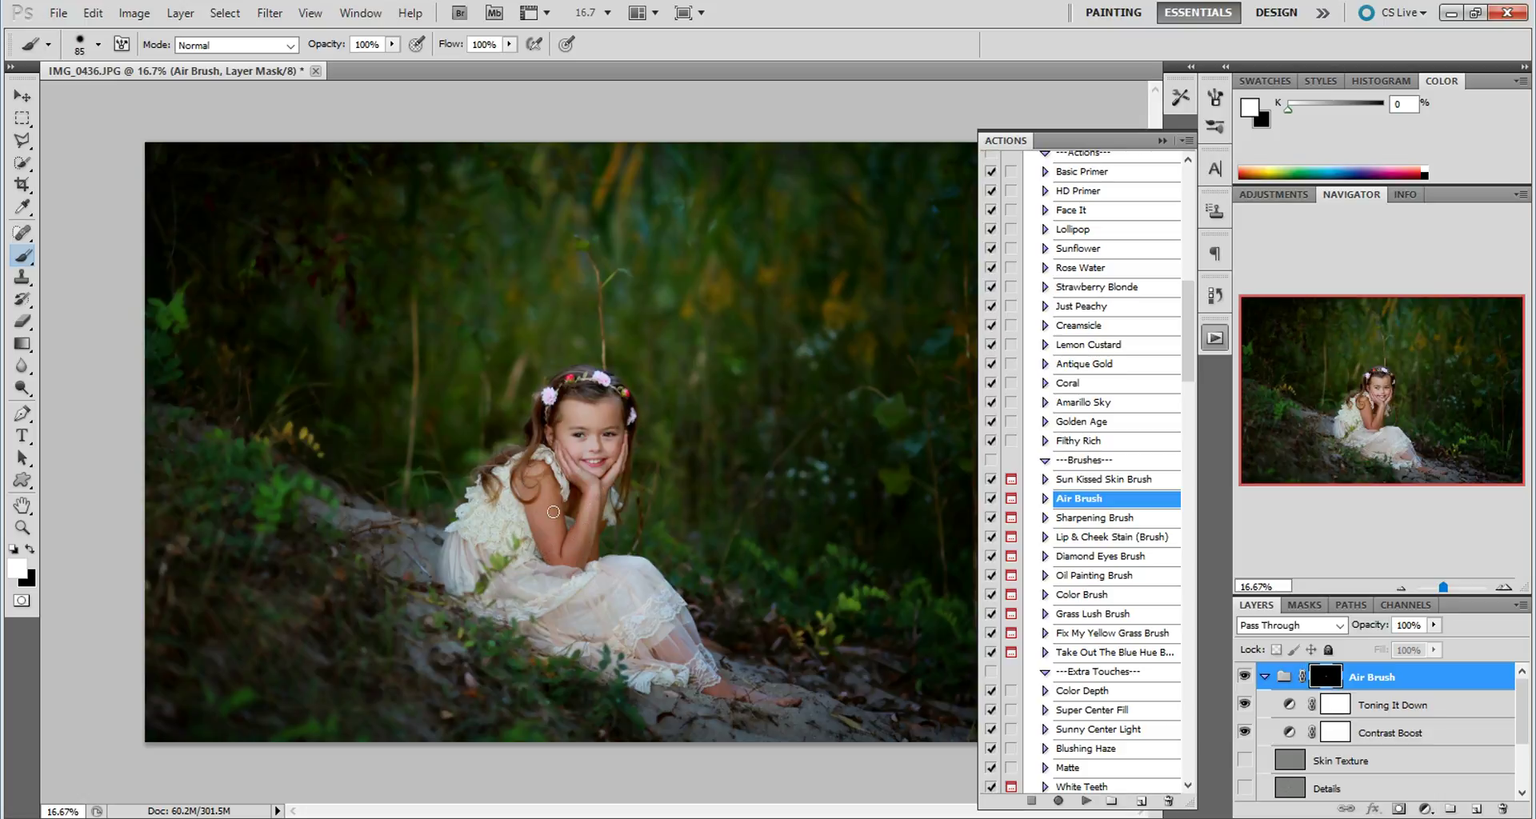
pyautogui.moveTo(549, 502)
pyautogui.mouseDown()
pyautogui.moveTo(608, 552)
pyautogui.moveTo(607, 488)
pyautogui.moveTo(571, 418)
pyautogui.mouseUp()
# Paint the airbrush effect on the girl's lower face with a 54 px brush and switch the foreground color to black.
pyautogui.click(98, 46)
pyautogui.moveTo(101, 96); pyautogui.dragTo(80, 96)
pyautogui.click(593, 473)
pyautogui.click(31, 548)
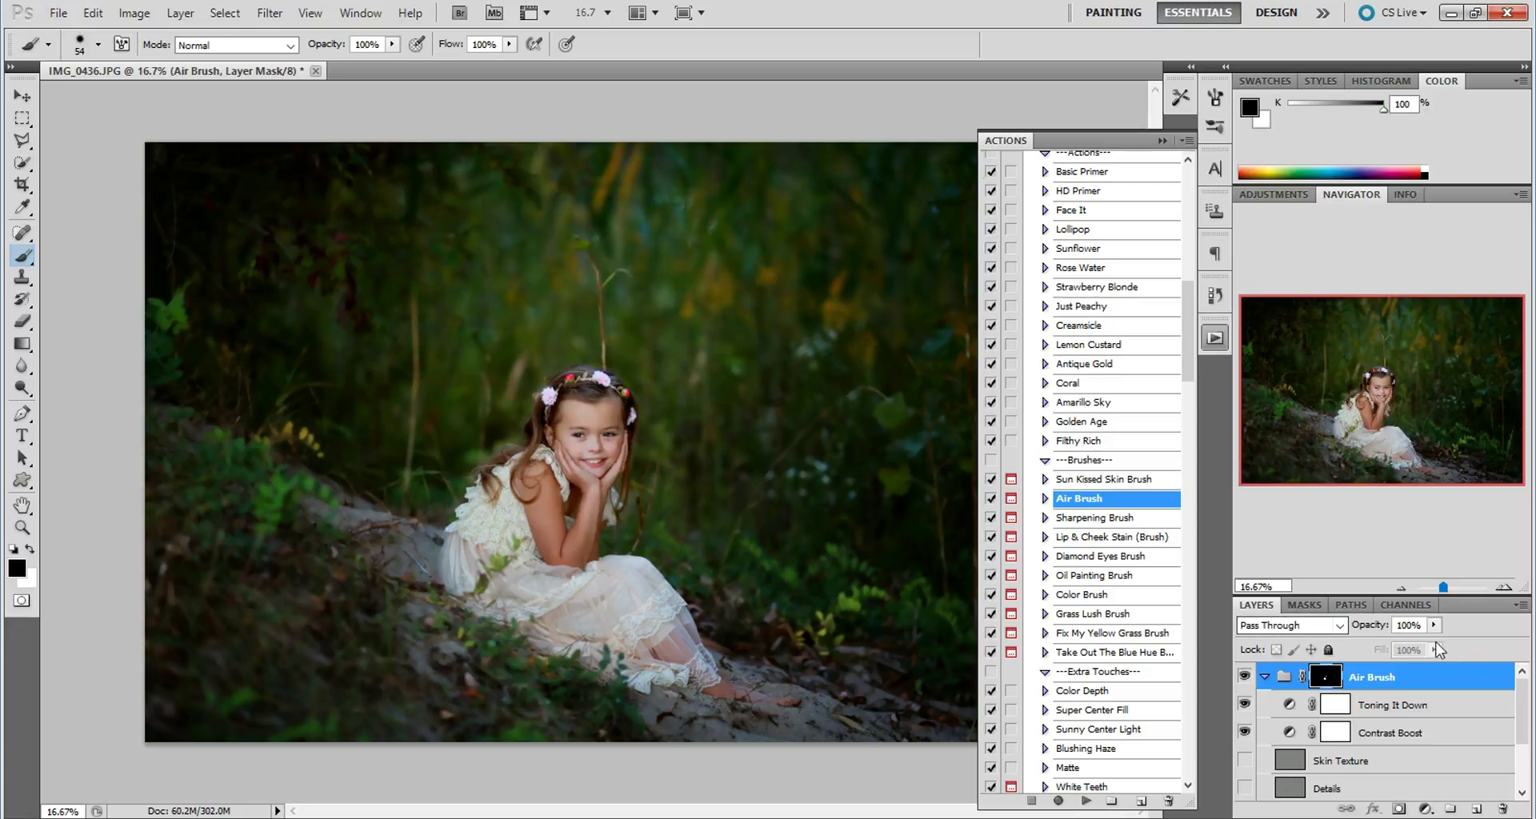
# Set the Air Brush group's opacity to 50% and flatten the image, discarding the hidden layers.
pyautogui.click(1369, 627)
pyautogui.write('50')
pyautogui.click(181, 13)
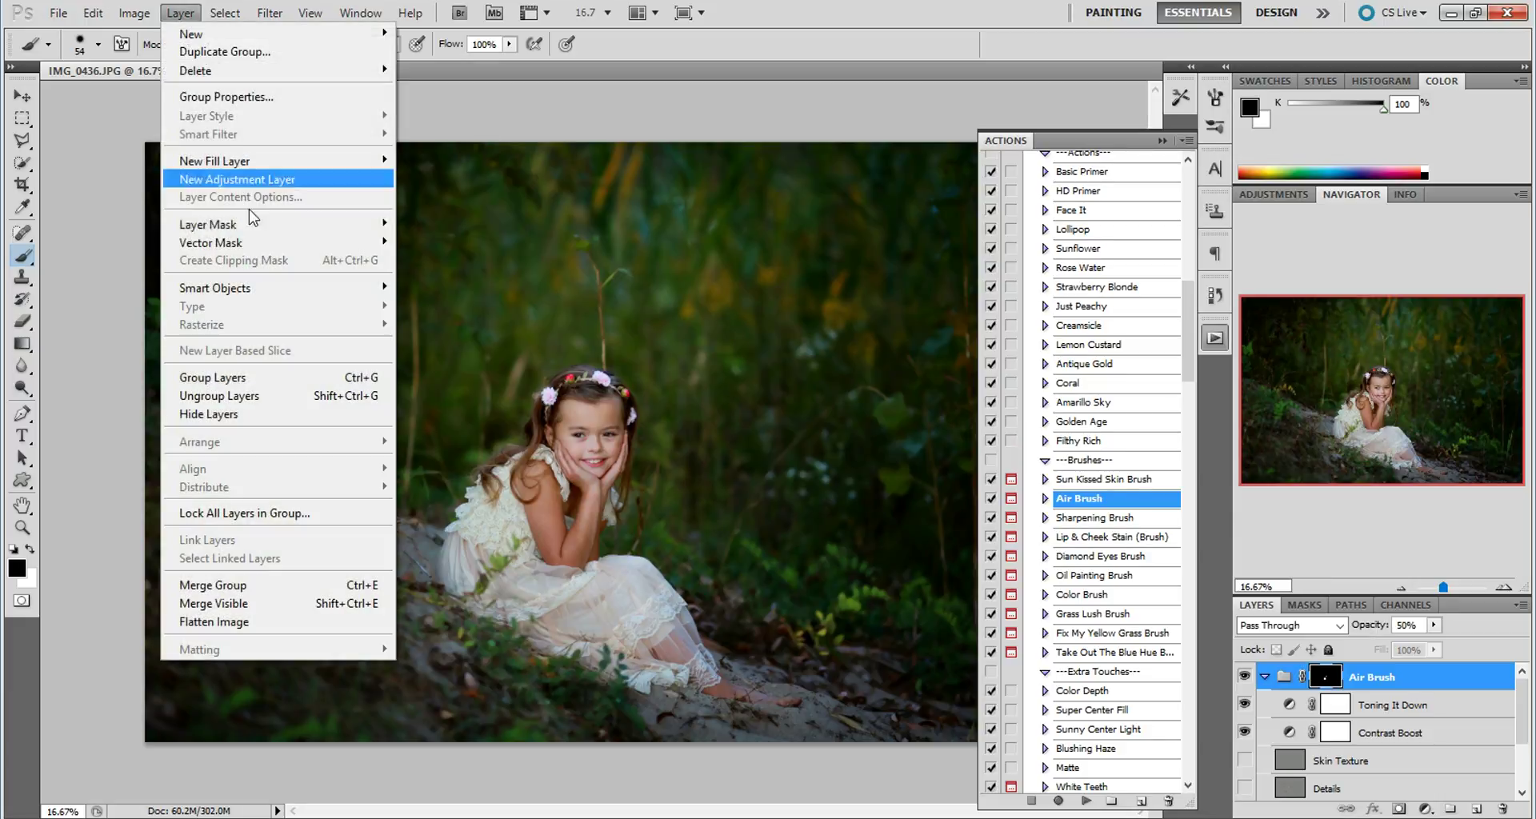
pyautogui.click(334, 623)
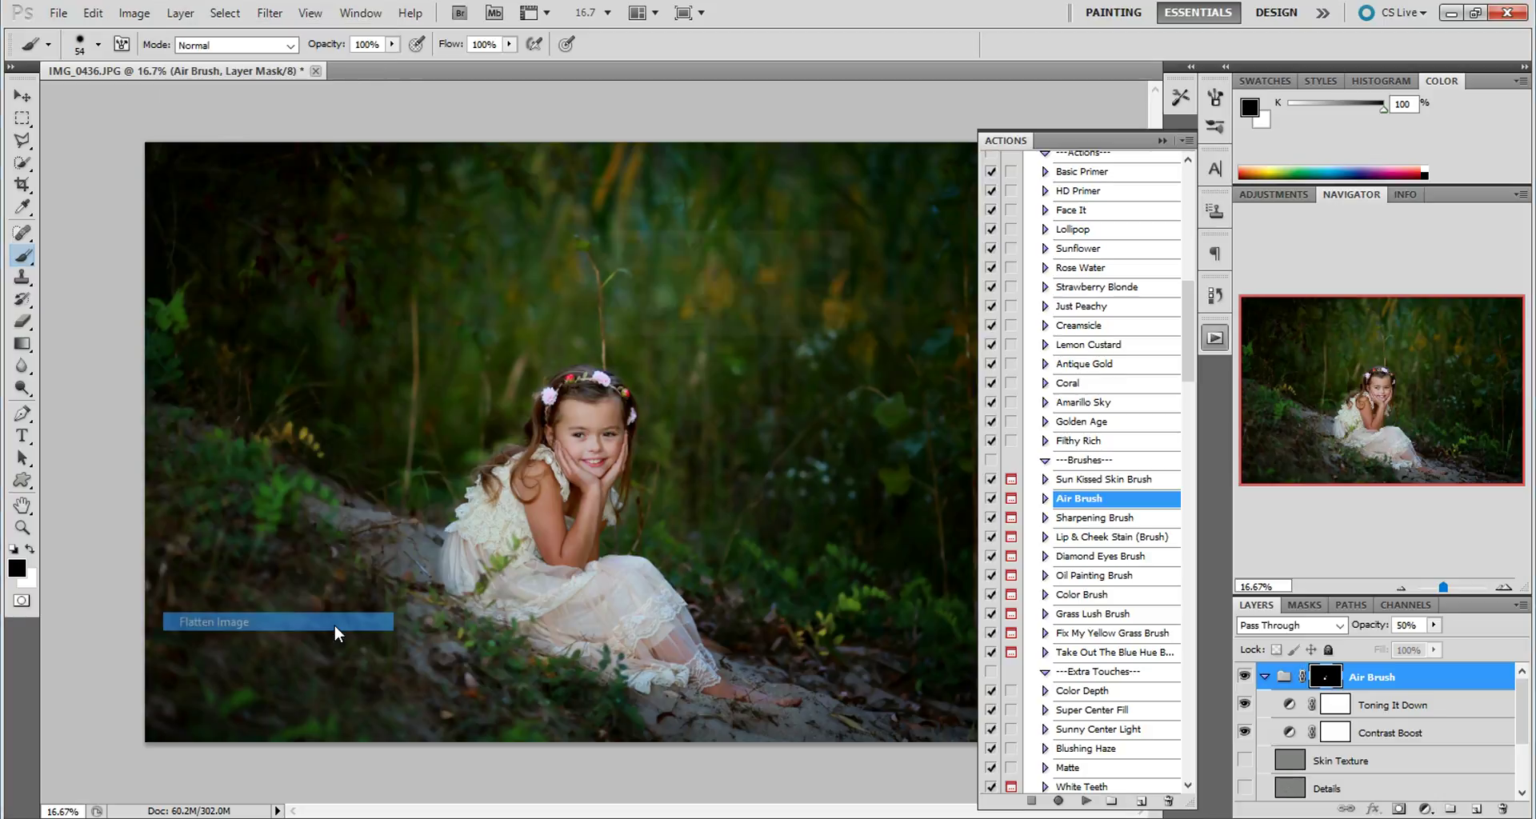
pyautogui.press('Return')
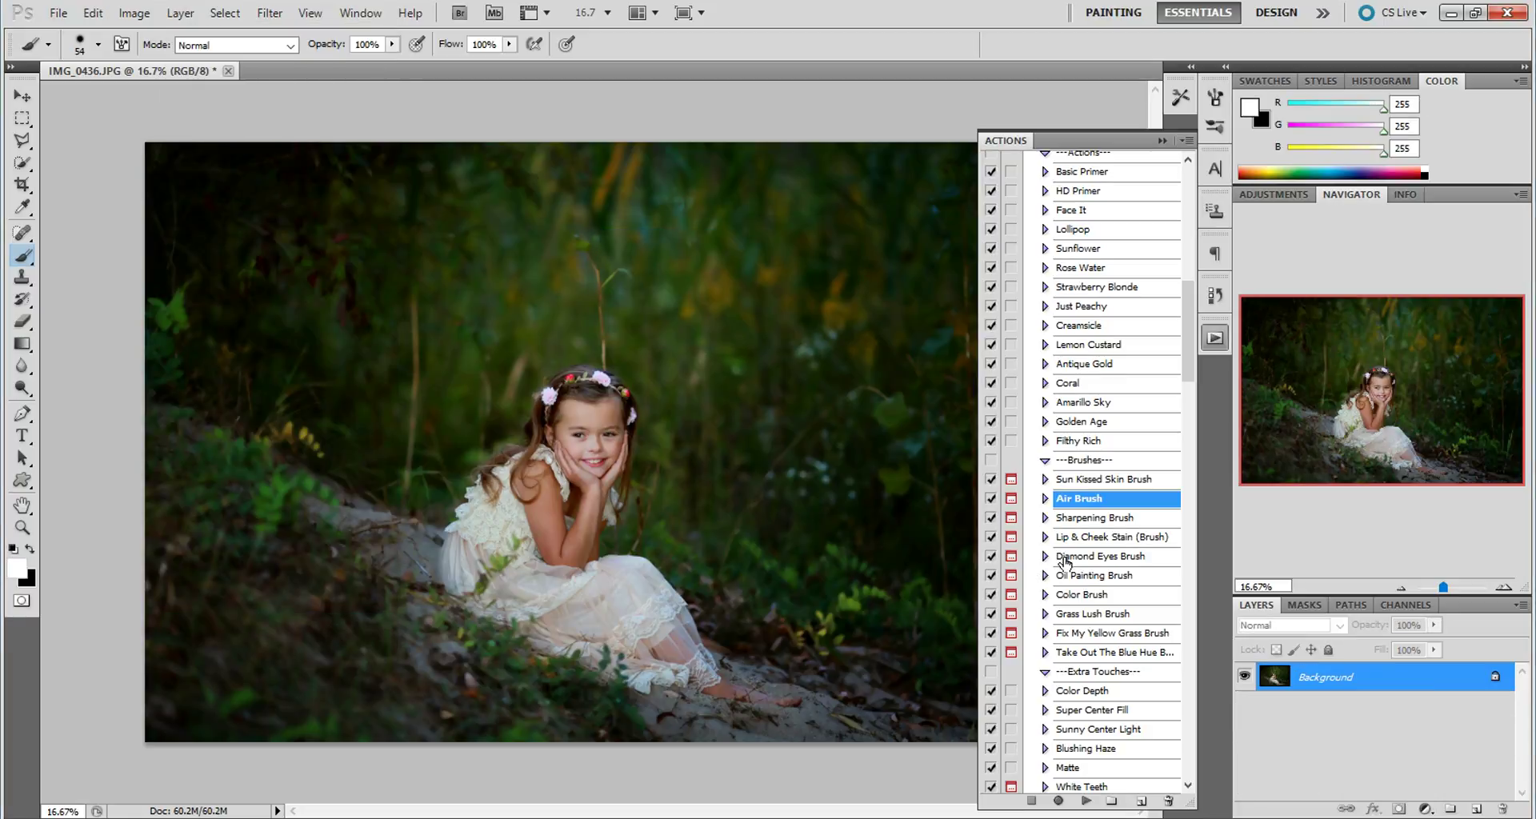
# Run the Air Brush action again and expand its group, with Skin Texture and Details hidden.
pyautogui.click(1087, 799)
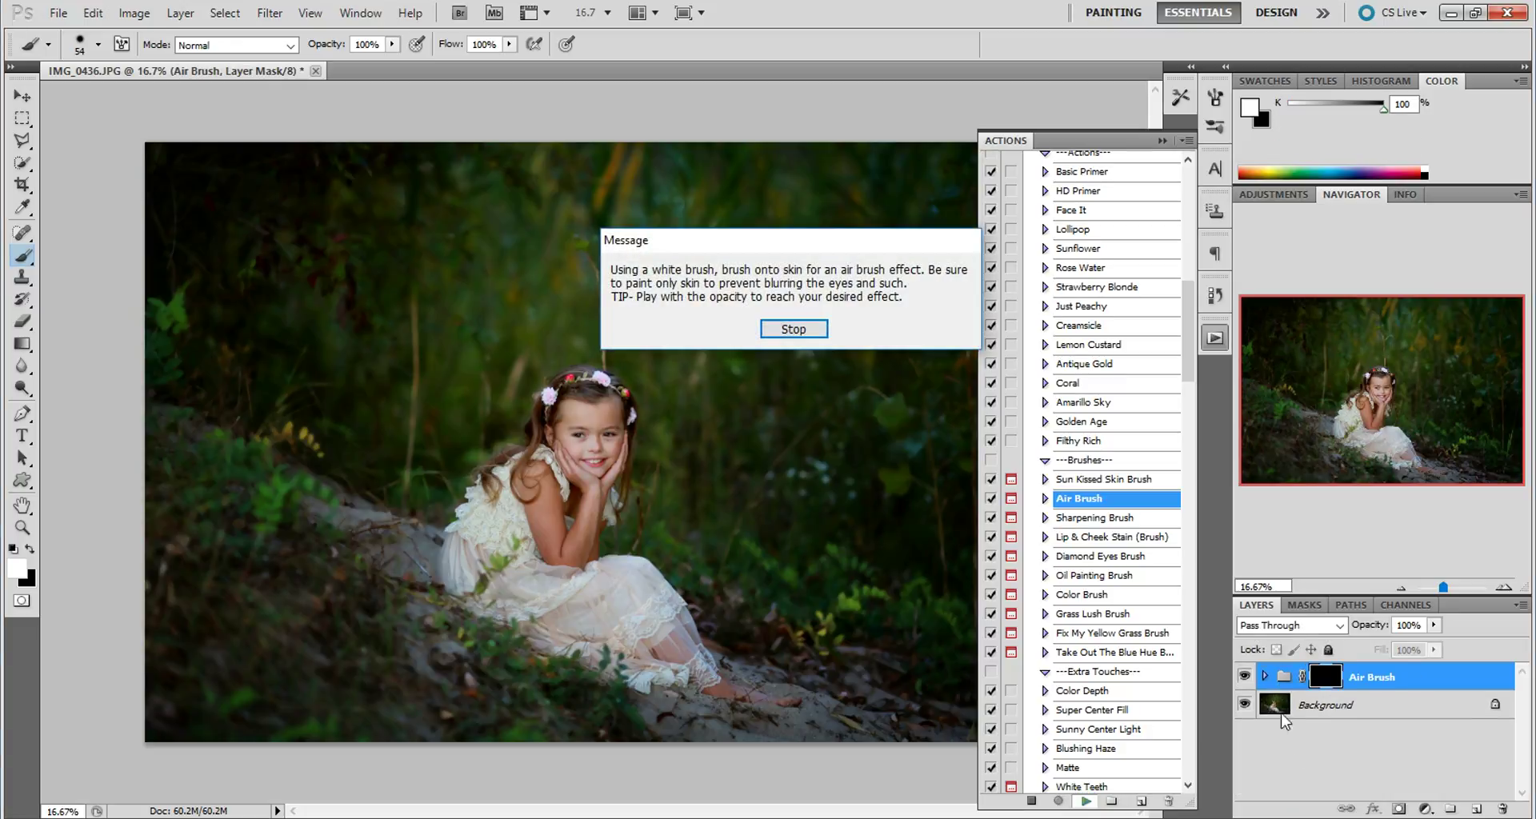
pyautogui.press('Return')
pyautogui.click(1265, 677)
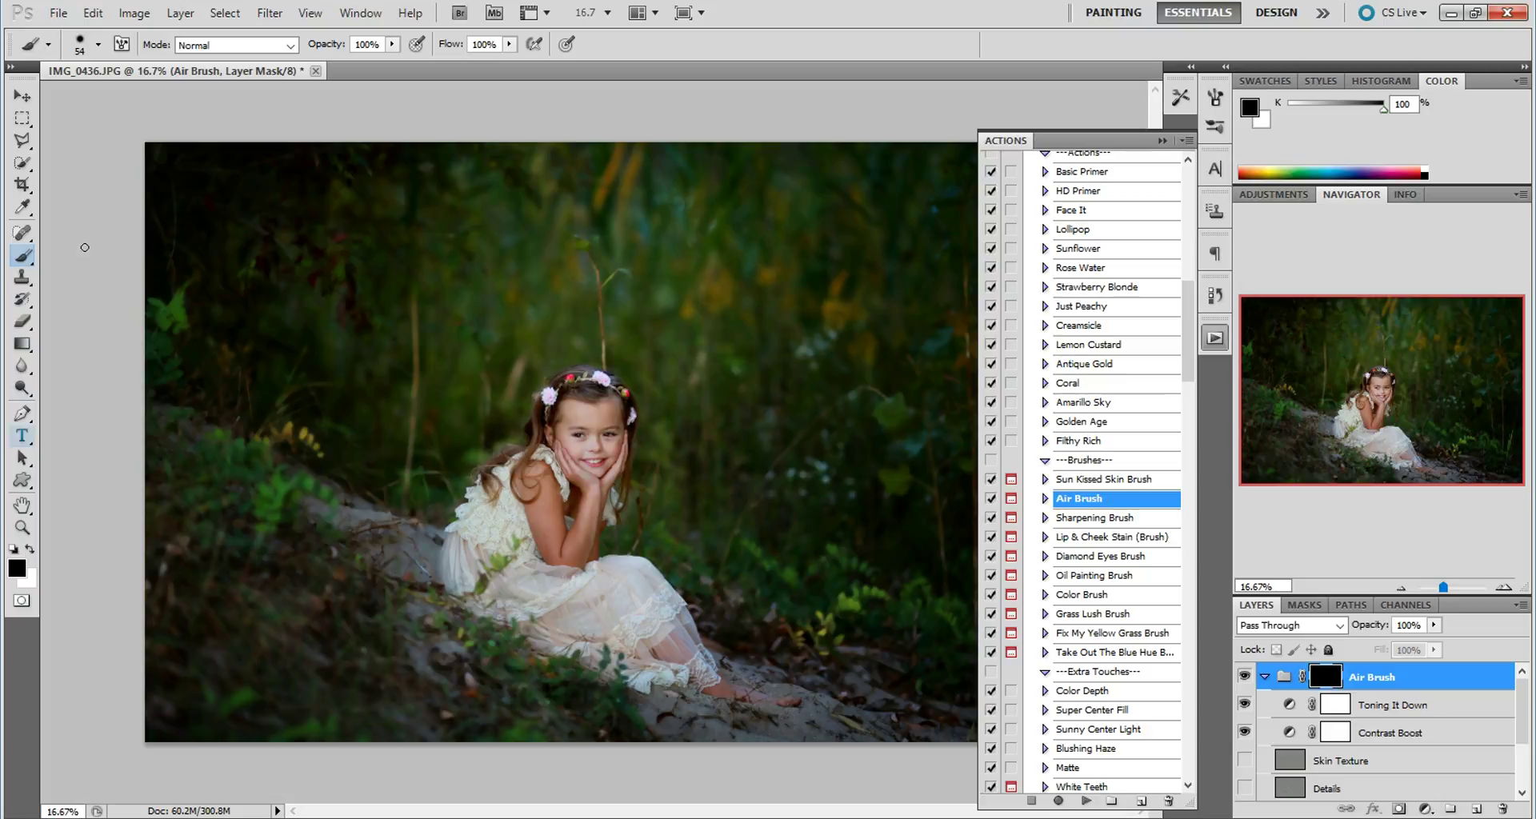
# Paint the Air Brush effect in white over the girl's dress with a 189 px brush.
pyautogui.click(31, 546)
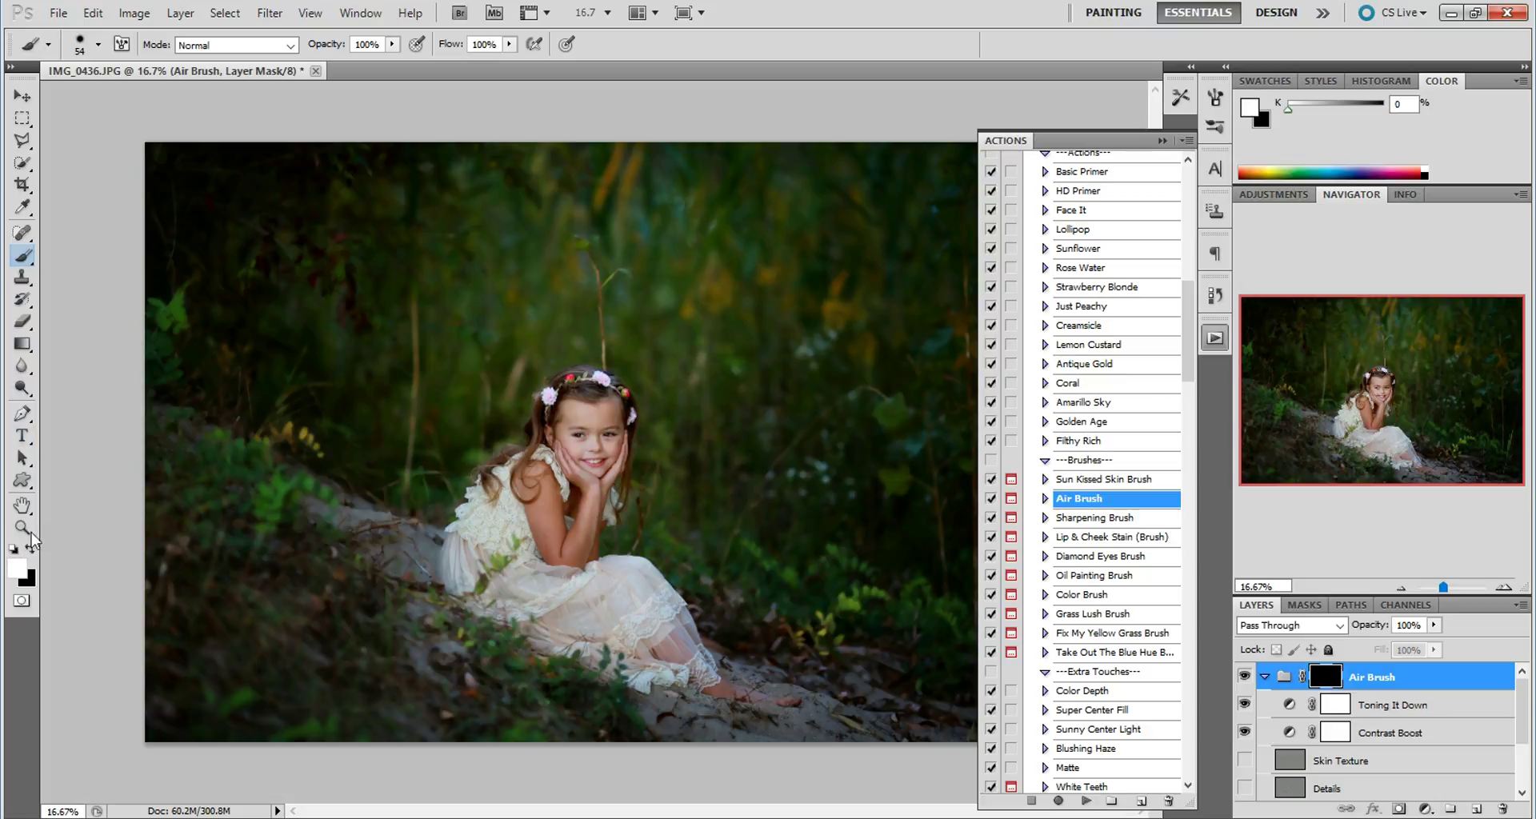
pyautogui.click(97, 45)
pyautogui.moveTo(148, 94); pyautogui.dragTo(166, 102)
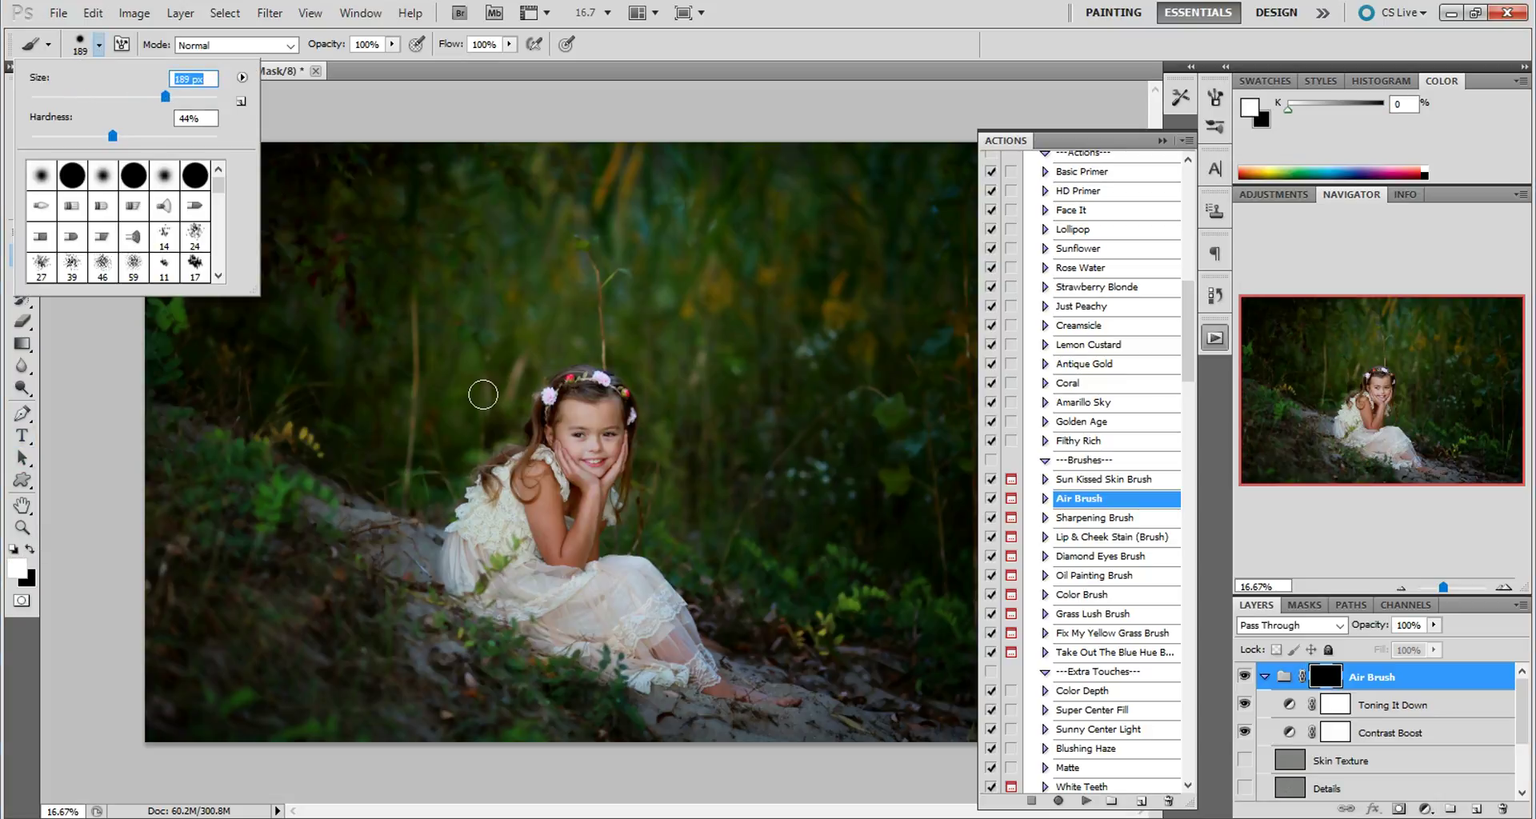
pyautogui.click(490, 497)
pyautogui.moveTo(464, 549)
pyautogui.mouseDown()
pyautogui.moveTo(606, 581)
pyautogui.moveTo(660, 638)
pyautogui.moveTo(687, 641)
pyautogui.moveTo(697, 673)
pyautogui.moveTo(647, 677)
pyautogui.moveTo(542, 634)
pyautogui.moveTo(630, 677)
pyautogui.moveTo(634, 627)
pyautogui.moveTo(679, 667)
pyautogui.moveTo(650, 680)
pyautogui.moveTo(503, 550)
pyautogui.moveTo(498, 484)
pyautogui.mouseUp()
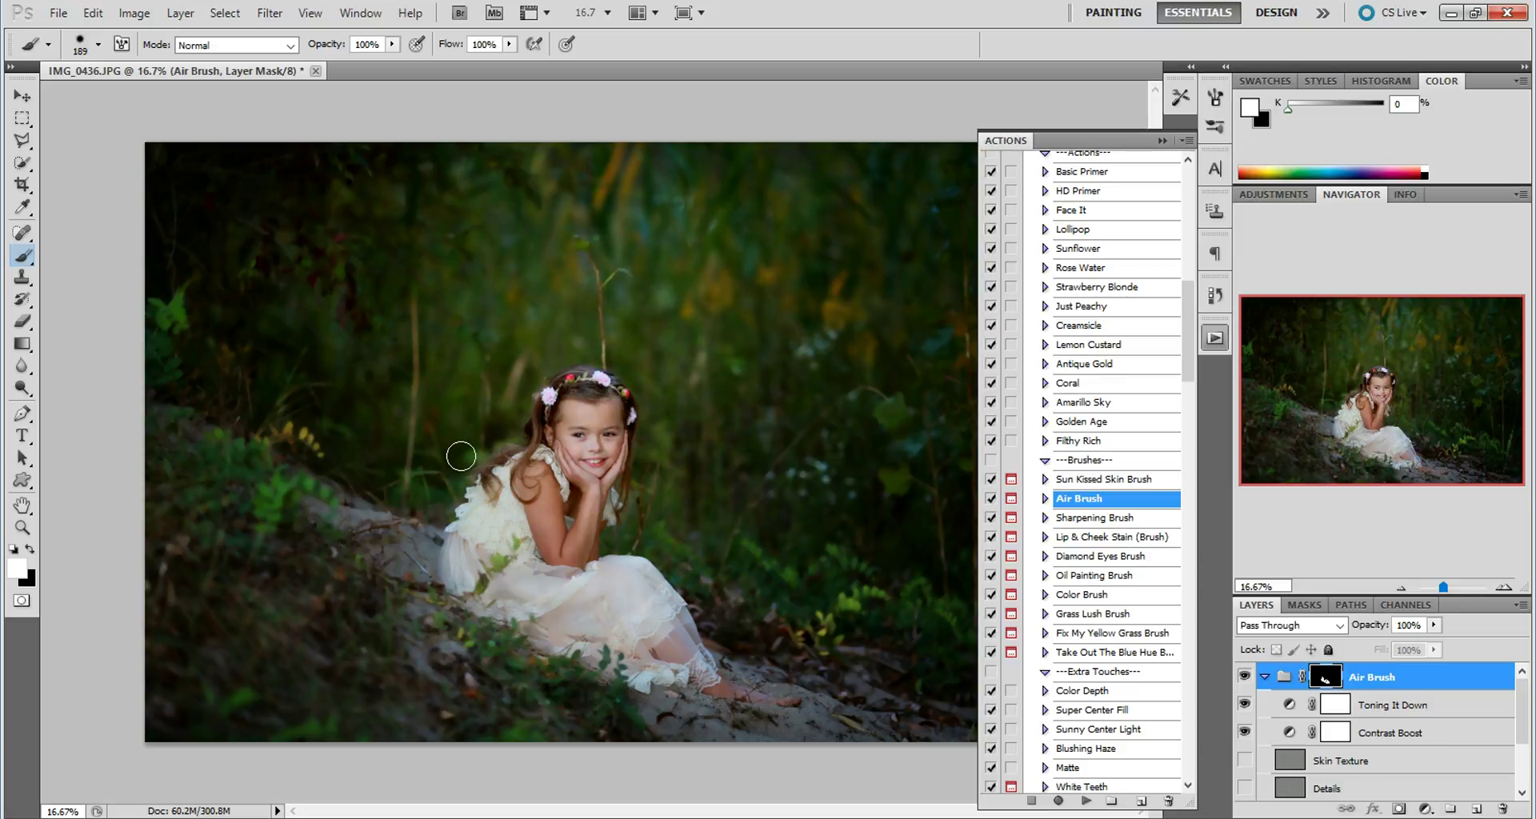
# Paint the Air Brush effect over the girl's hair and upper body with a 104 px brush.
pyautogui.click(98, 45)
pyautogui.moveTo(166, 102); pyautogui.dragTo(132, 103)
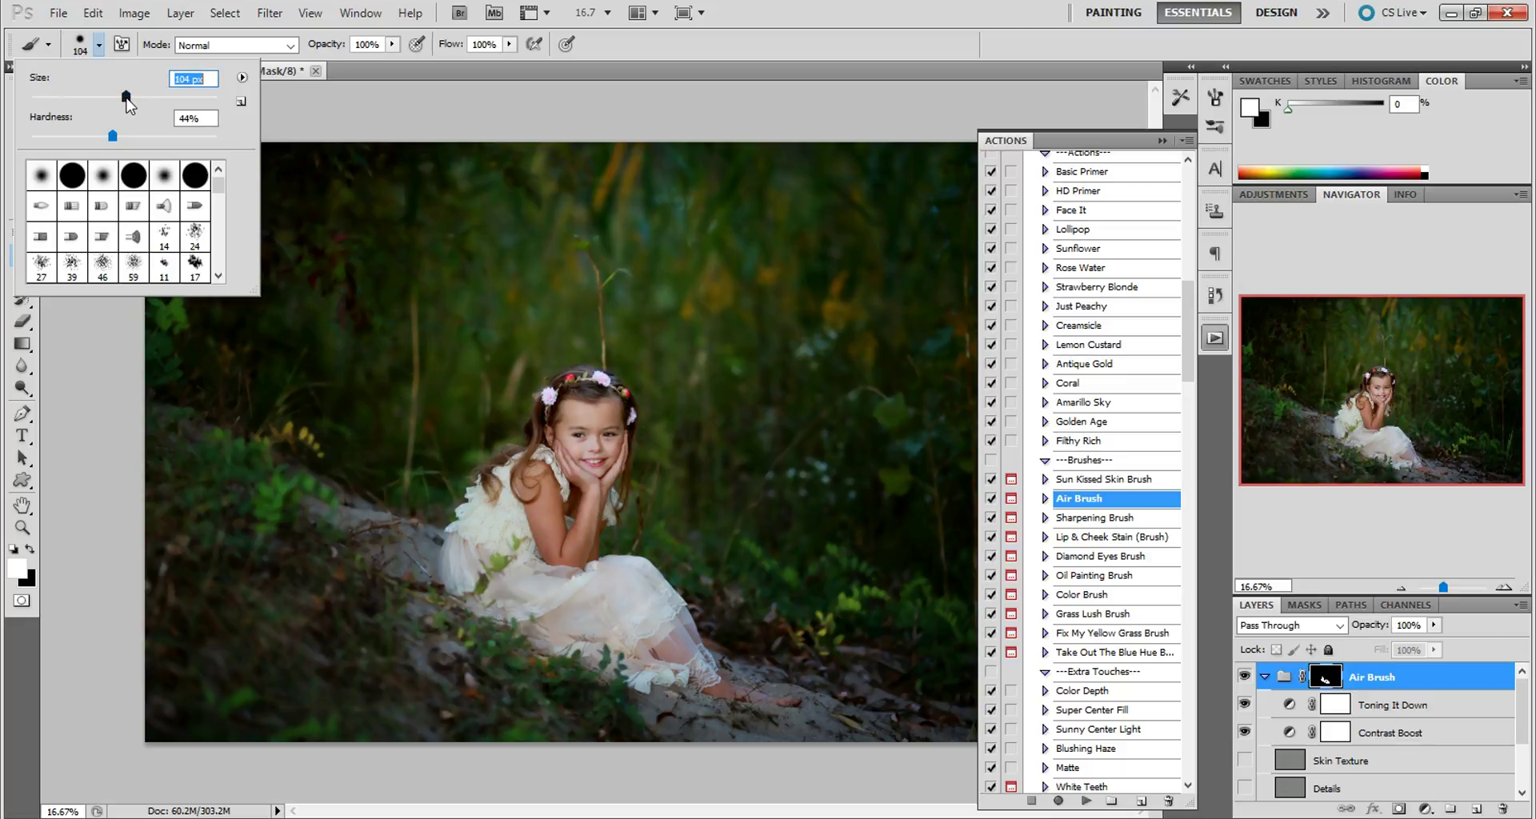
pyautogui.click(562, 386)
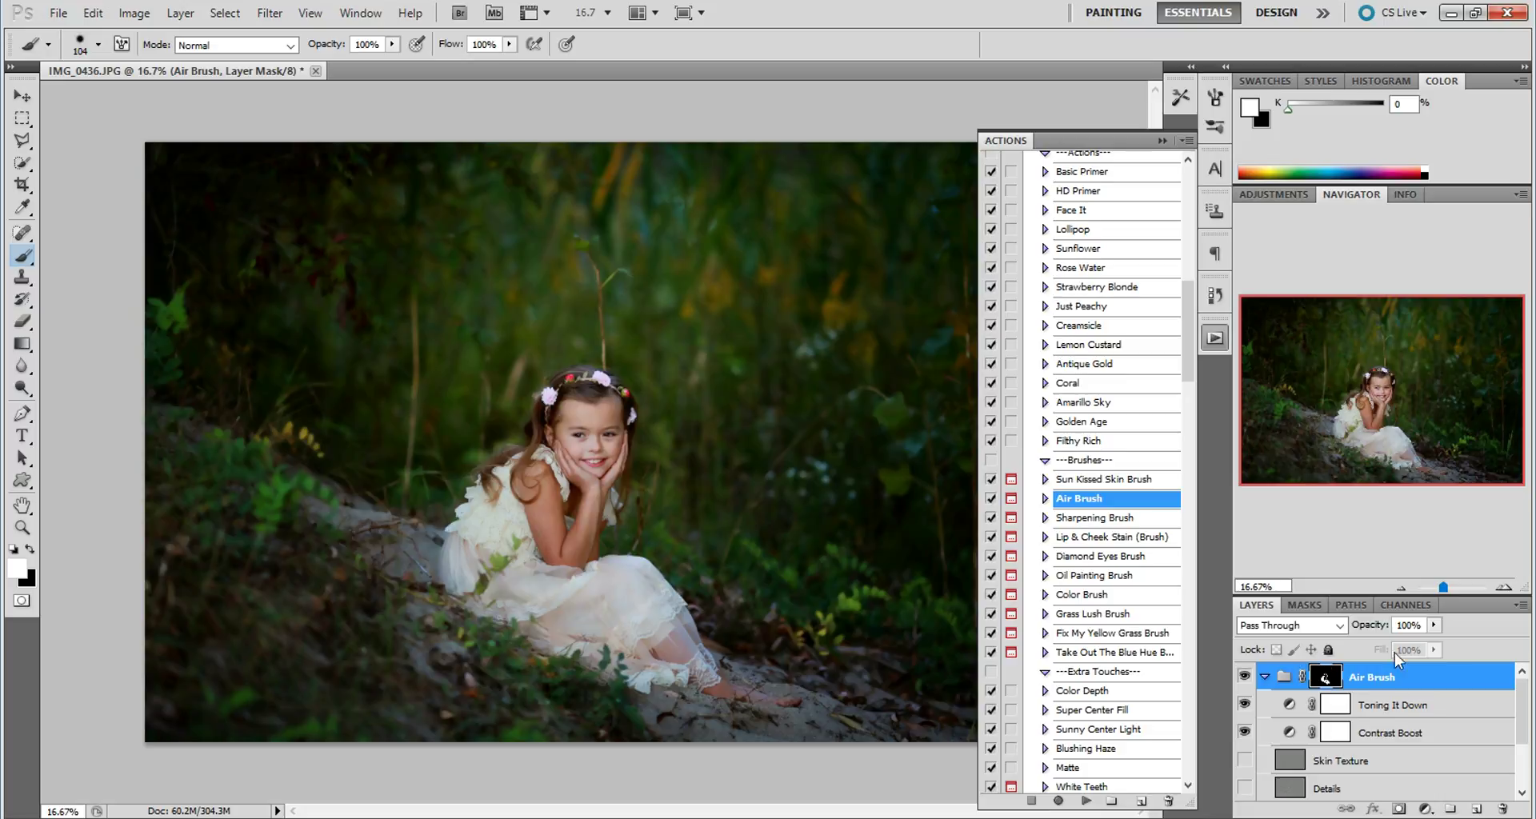
# Reduce the Air Brush group's opacity to 50% and flatten the image, discarding the hidden layers.
pyautogui.doubleClick(1413, 627)
pyautogui.write('50')
pyautogui.click(192, 18)
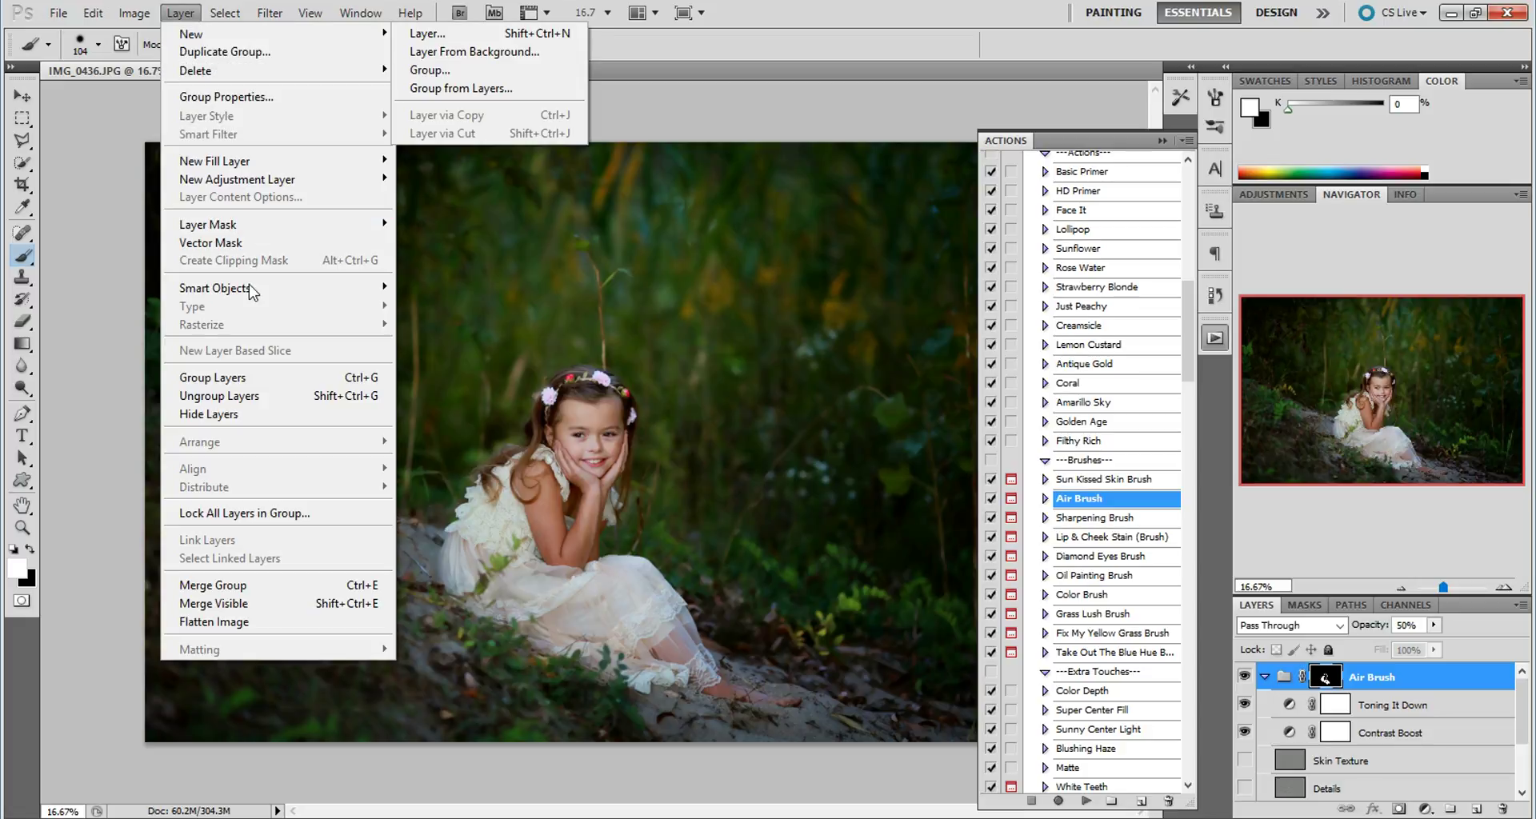
pyautogui.click(328, 615)
pyautogui.press('Return')
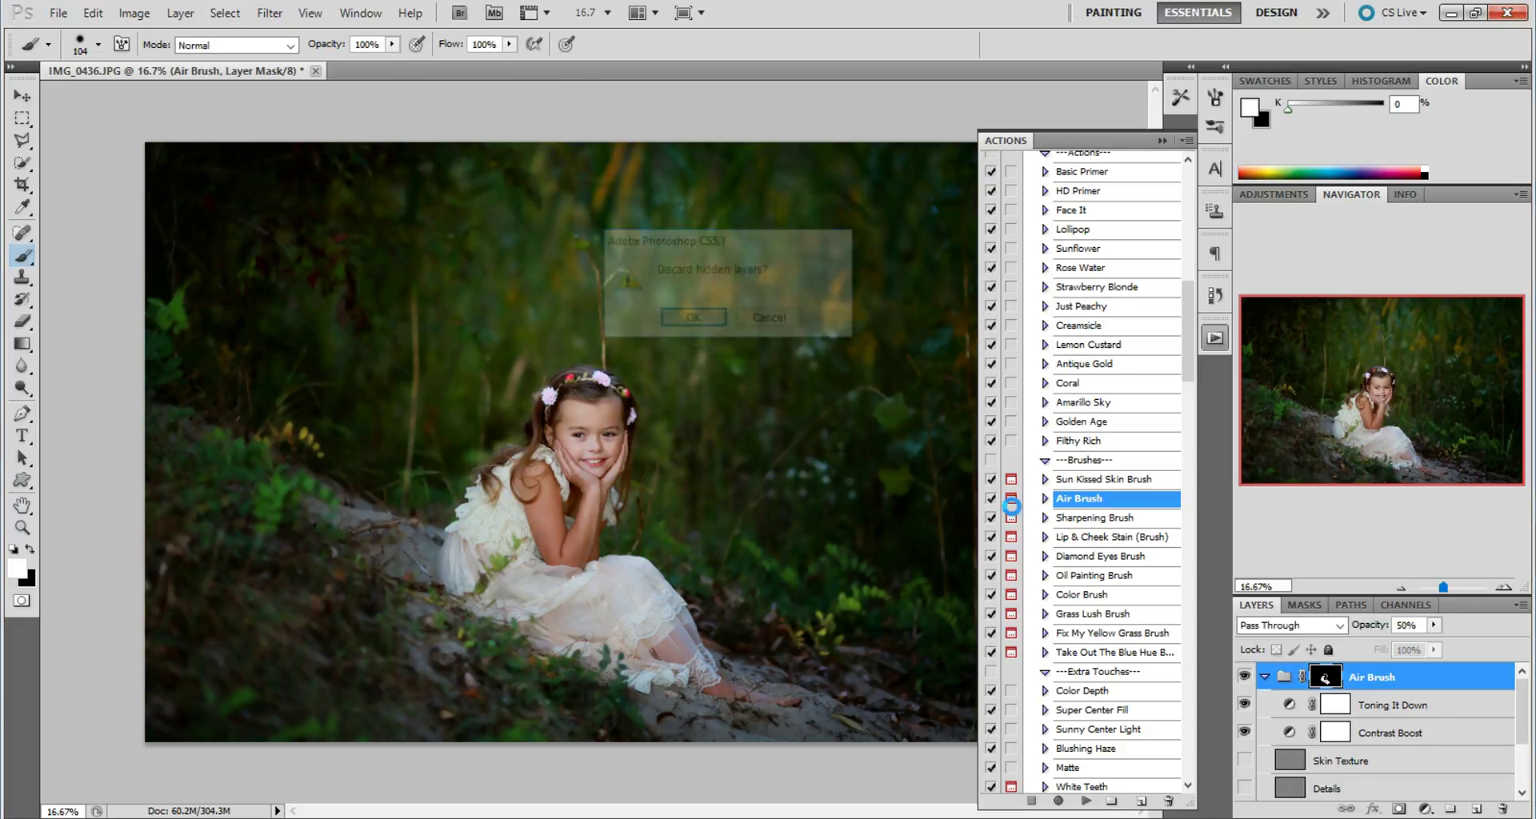
# Run the Sharpening Brush action and paint its effect over the girl's eyes and face with a 62 px brush.
pyautogui.click(1125, 518)
pyautogui.click(1085, 801)
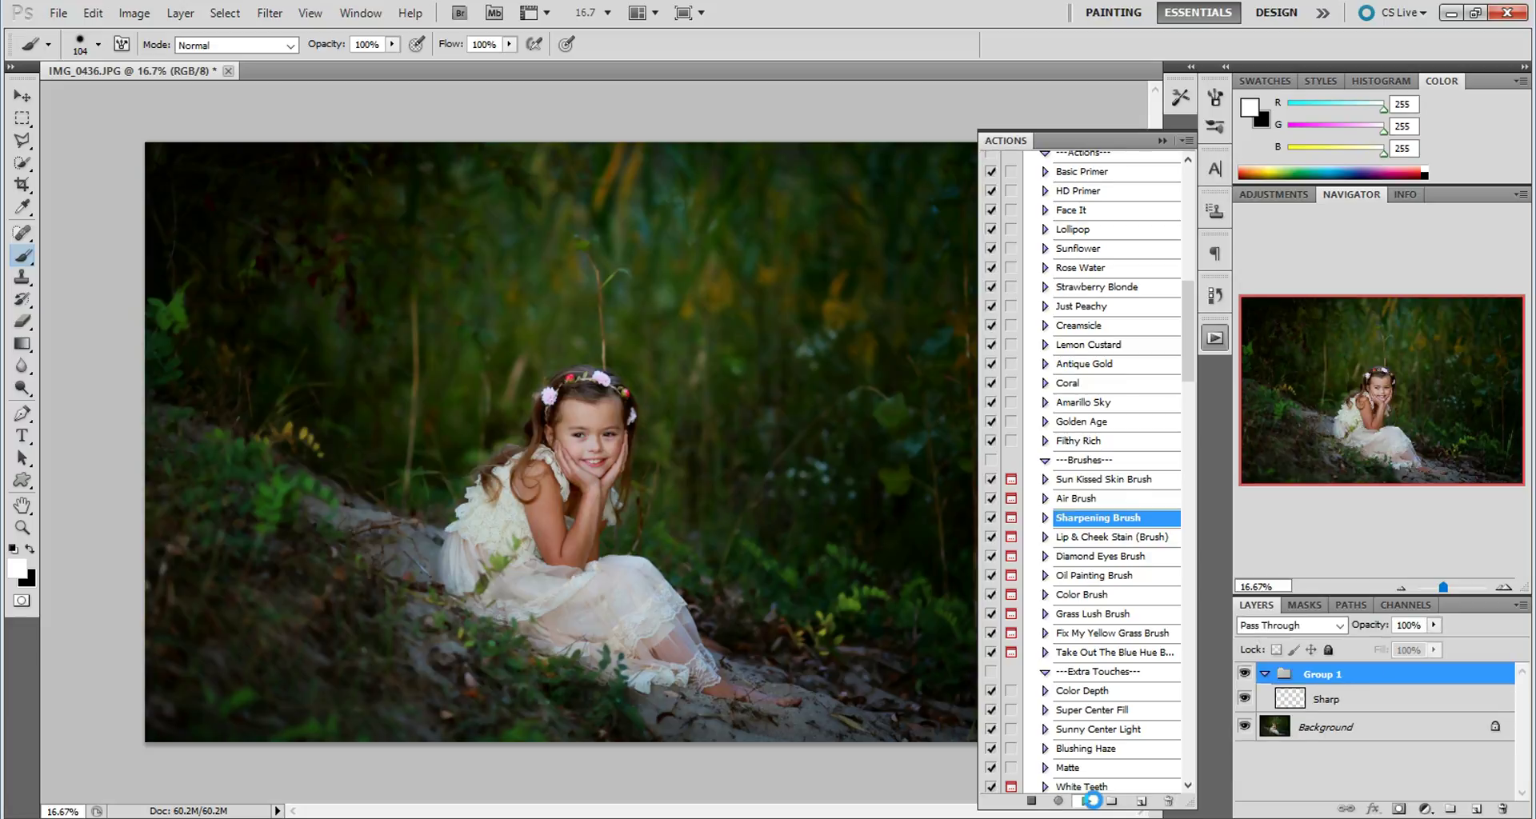
pyautogui.press('Return')
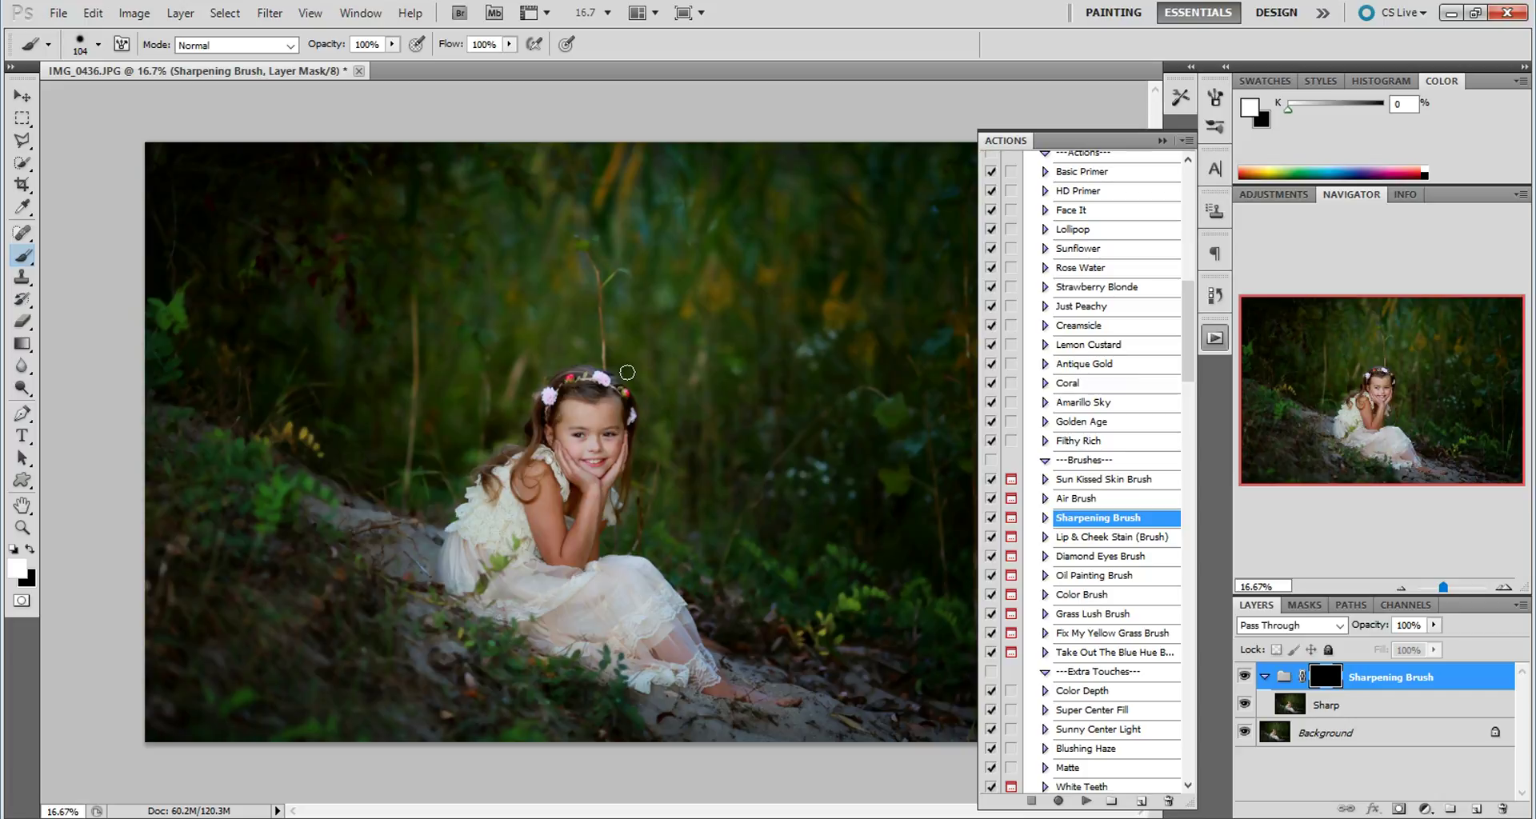
pyautogui.click(99, 44)
pyautogui.moveTo(121, 98); pyautogui.dragTo(88, 97)
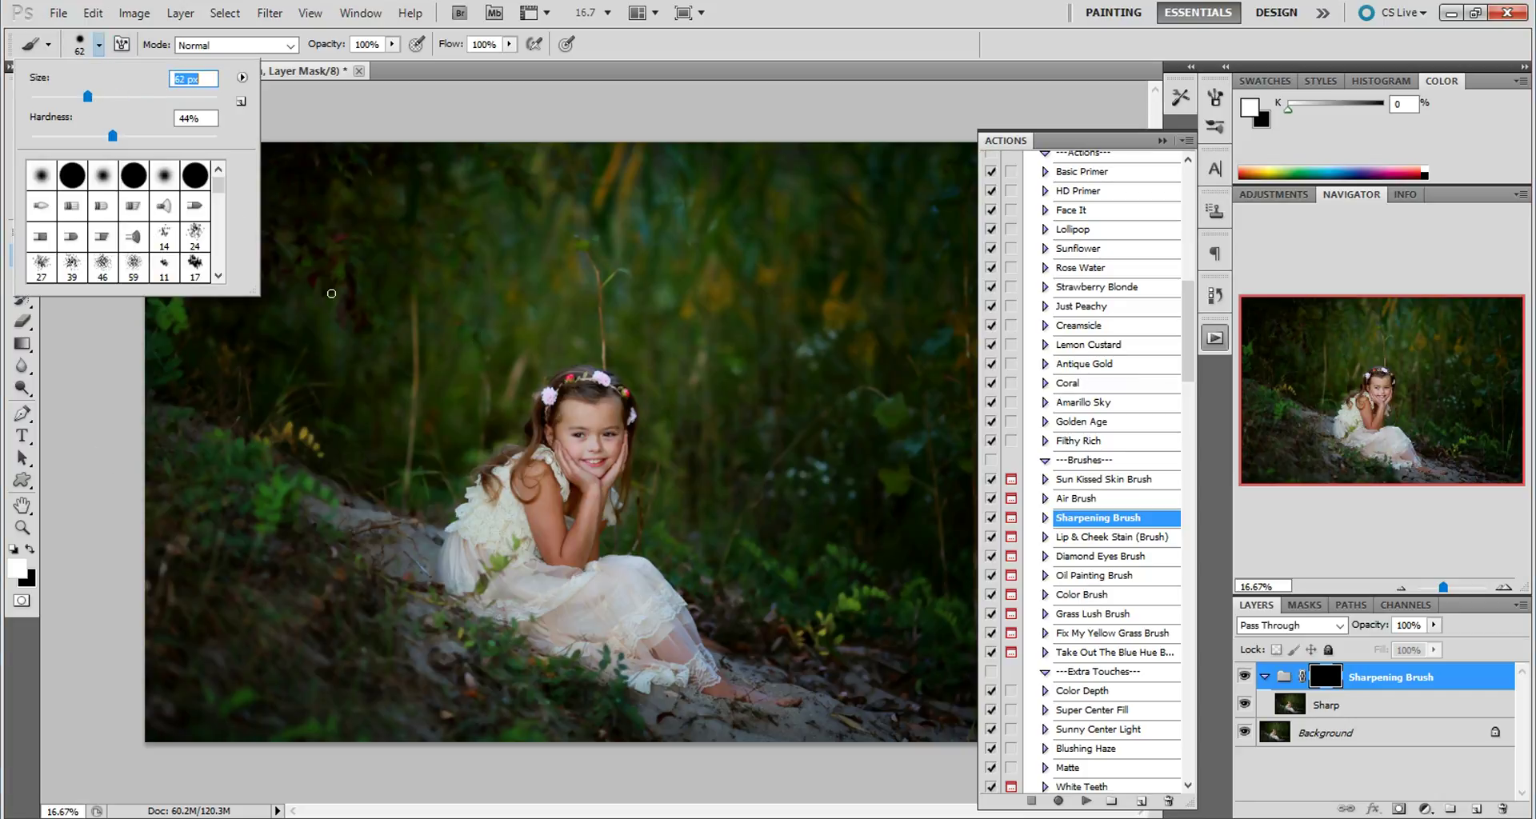
pyautogui.click(585, 438)
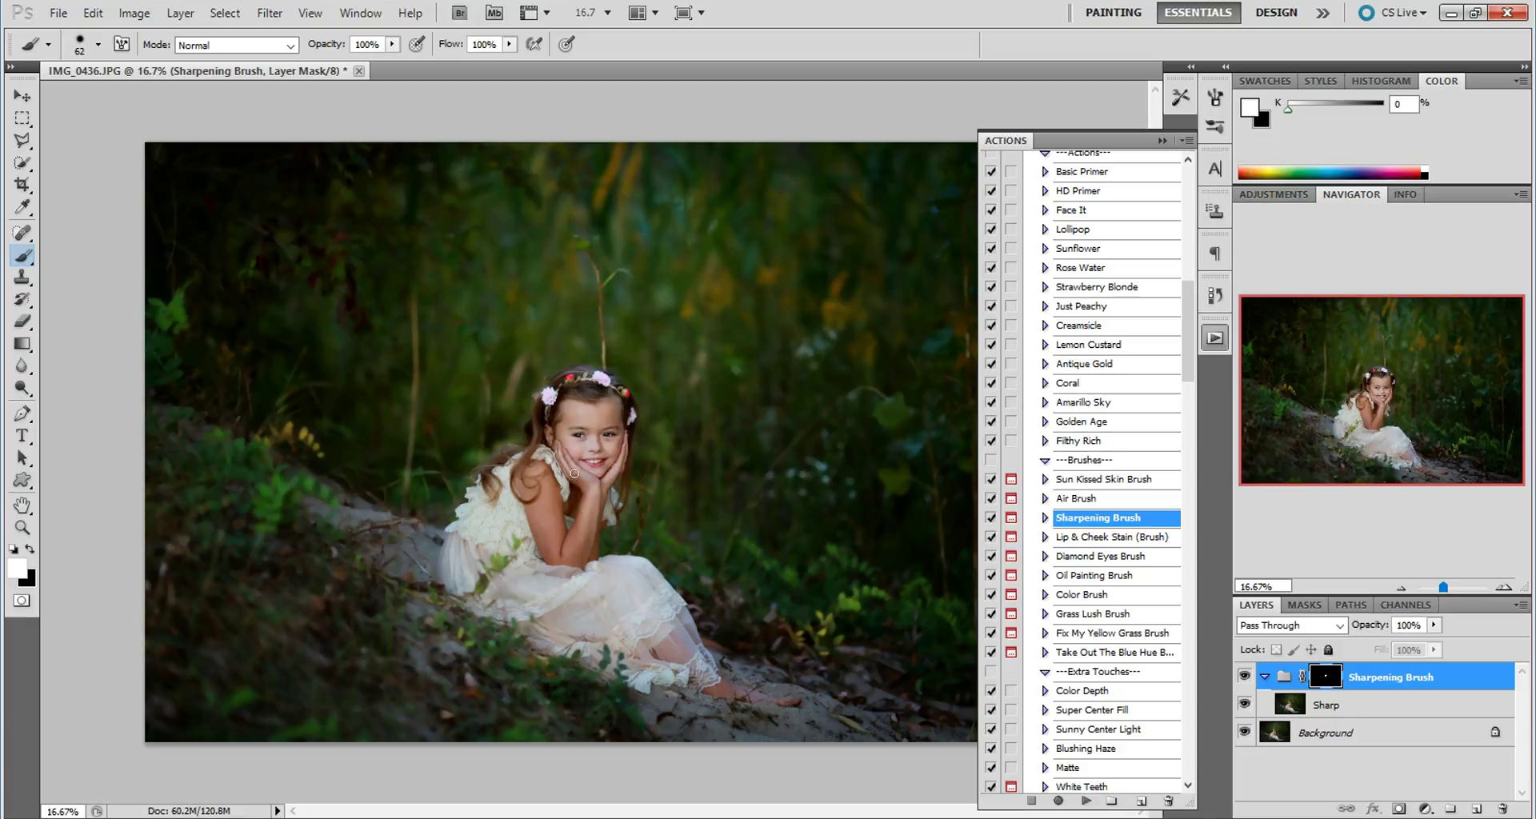
# Paint the sharpening over the girl's hair, headband and the rest of her figure with a 116 px brush.
pyautogui.click(99, 45)
pyautogui.write('116')
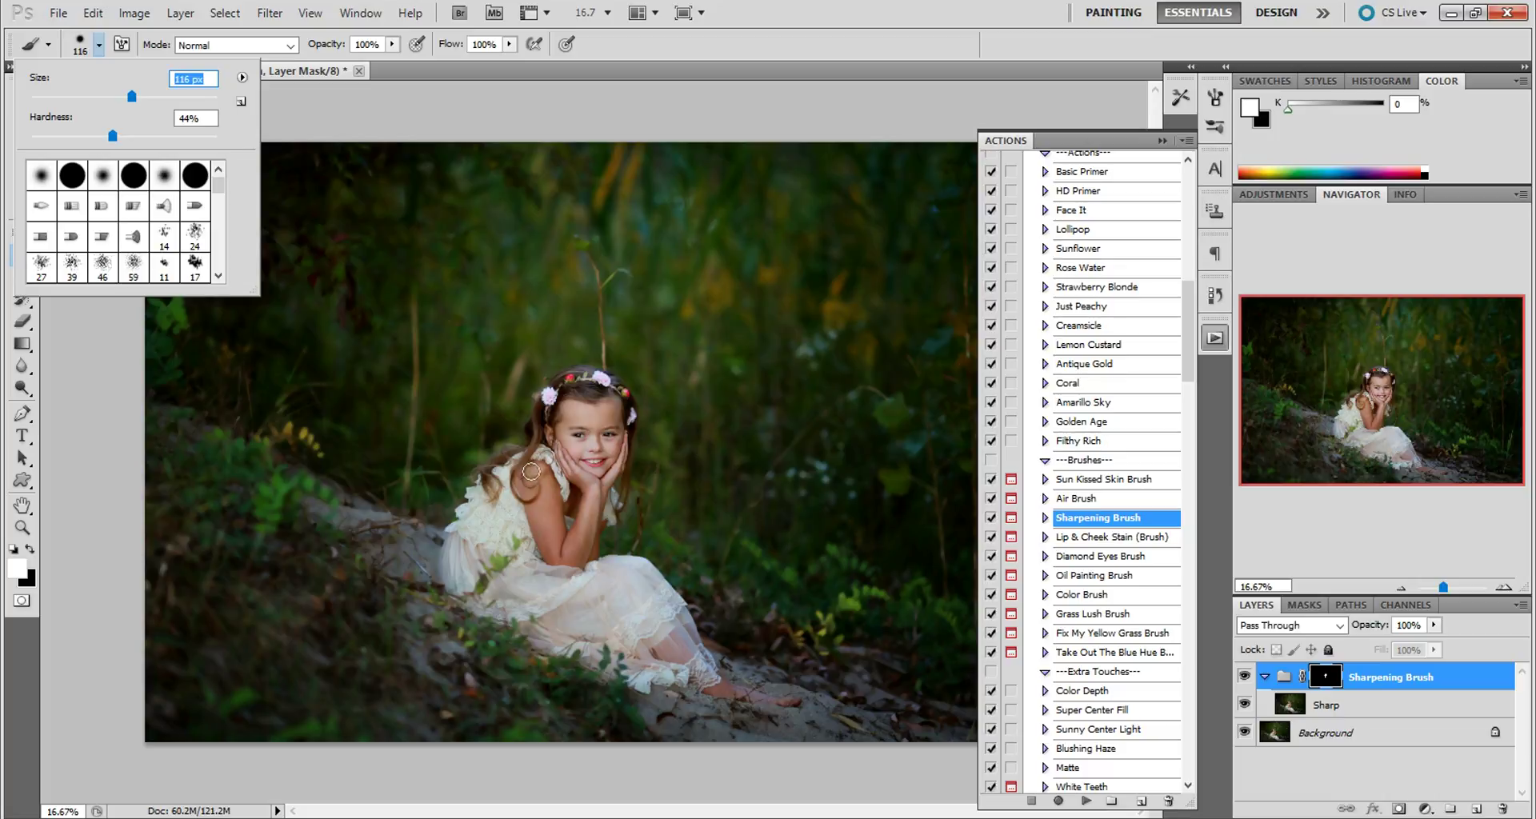
pyautogui.click(540, 474)
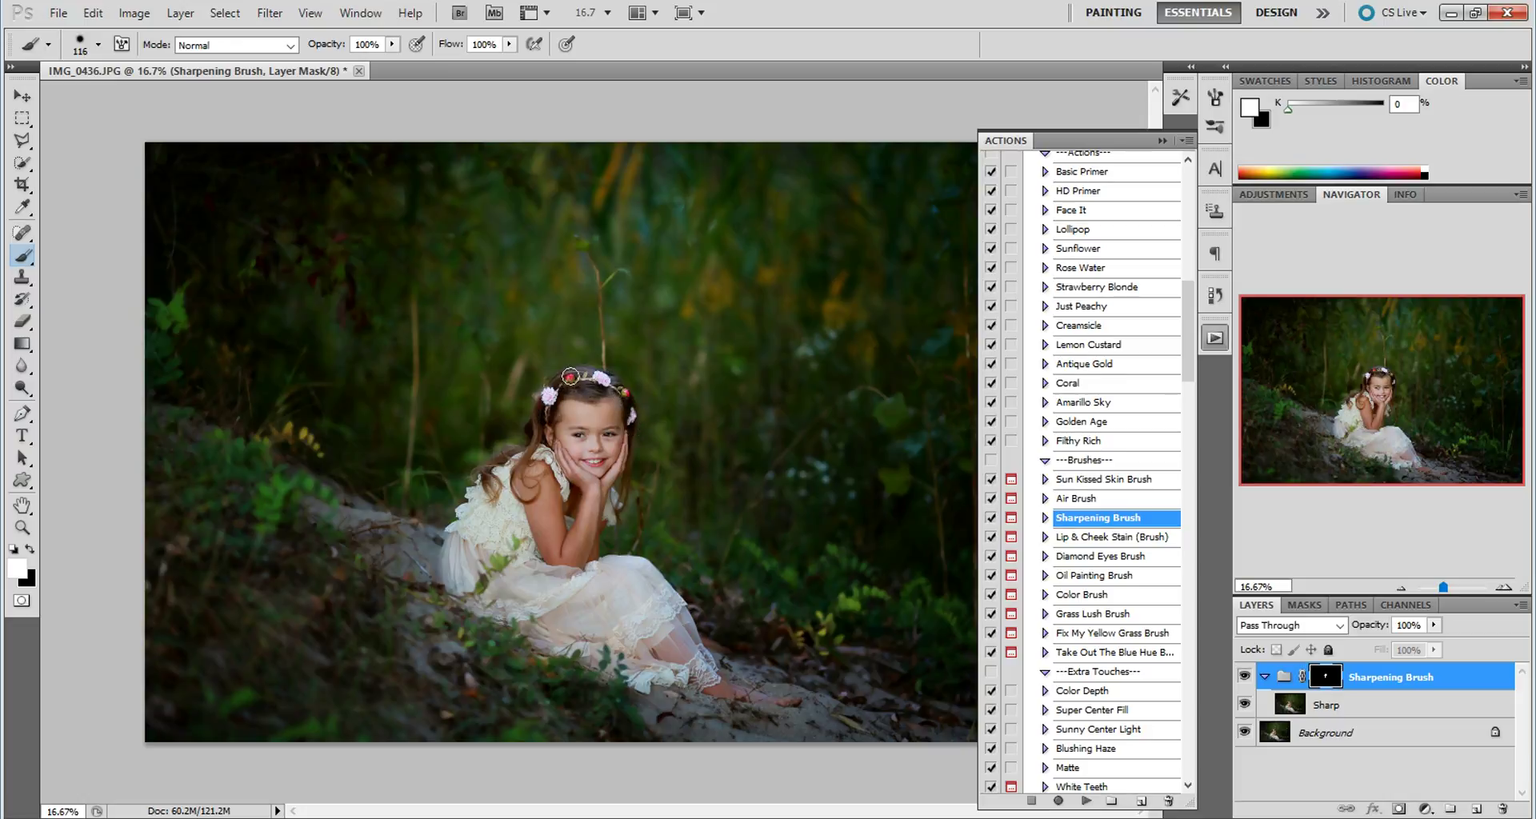
pyautogui.moveTo(554, 422)
pyautogui.mouseDown()
pyautogui.moveTo(530, 451)
pyautogui.moveTo(538, 415)
pyautogui.mouseUp()
# Compare the image with and without the Sharpening Brush group and flatten the image.
pyautogui.click(1245, 679)
pyautogui.click(1245, 680)
pyautogui.click(180, 12)
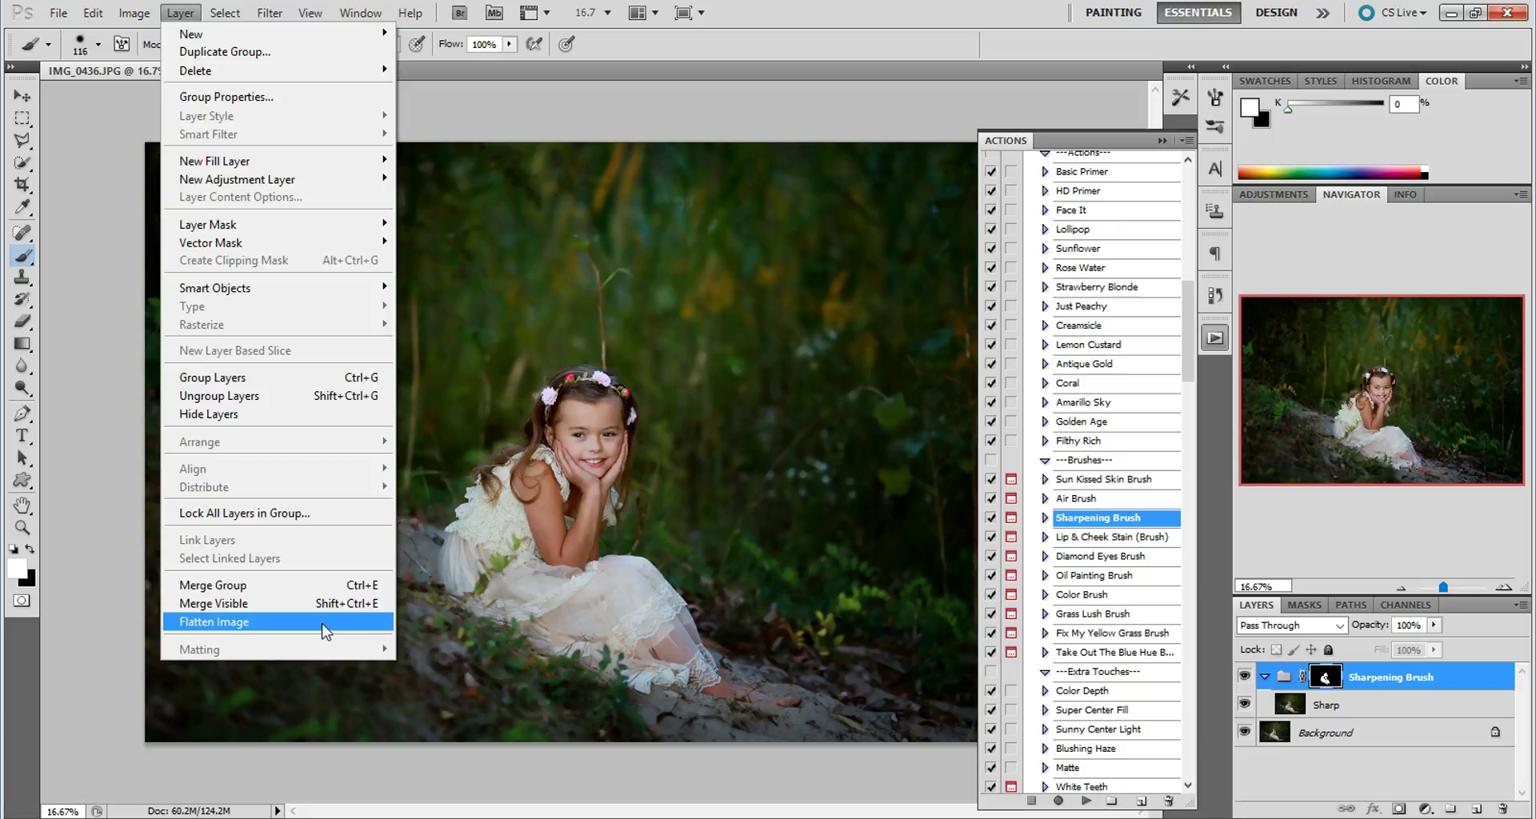
pyautogui.click(324, 630)
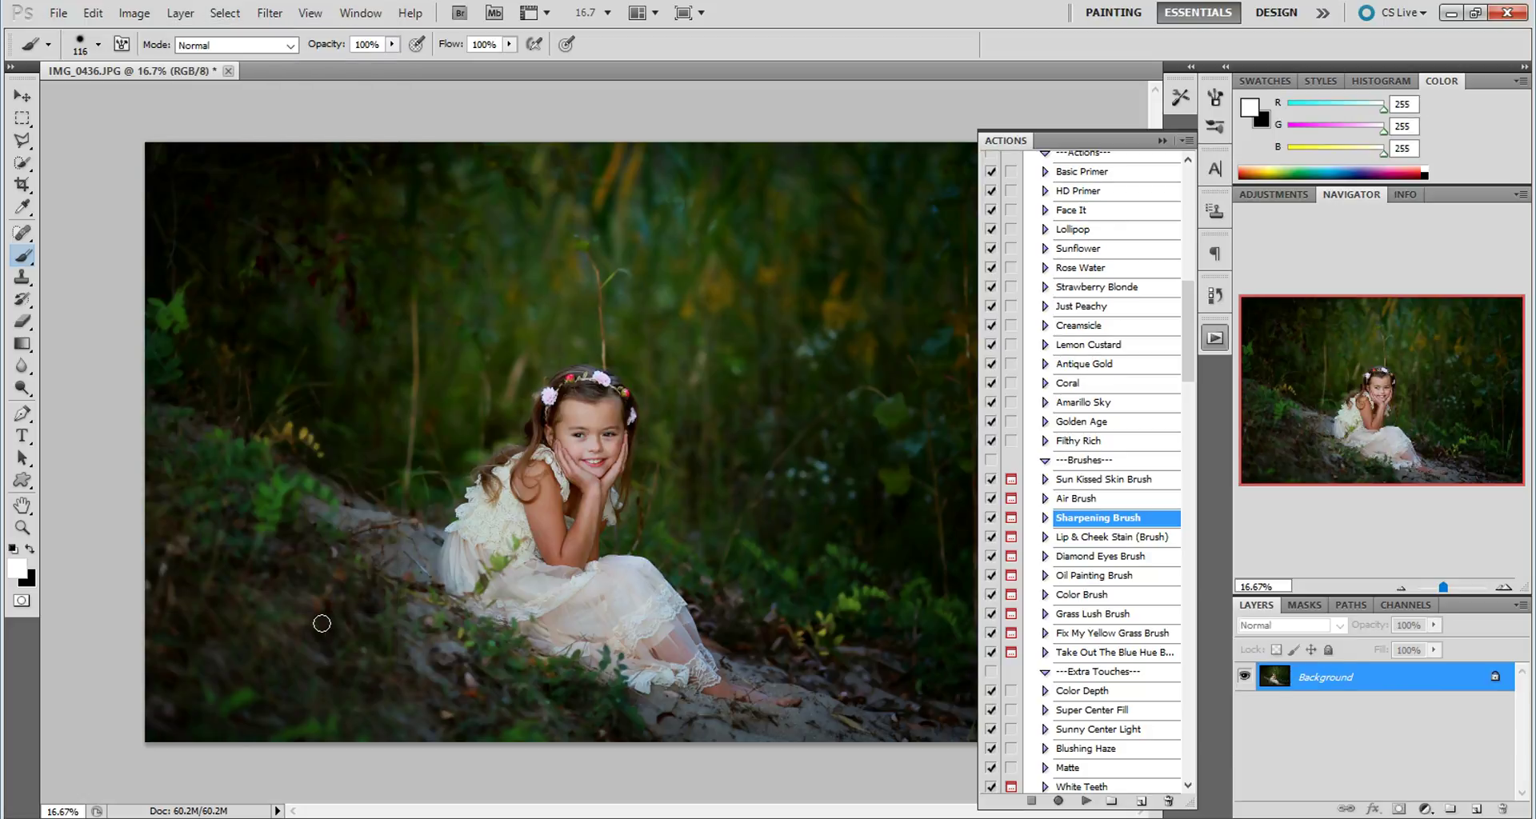
# Show the original IMG_0436 in Windows Photo Viewer beside the edited image to compare them, and return to Photoshop.
pyautogui.click(880, 817)
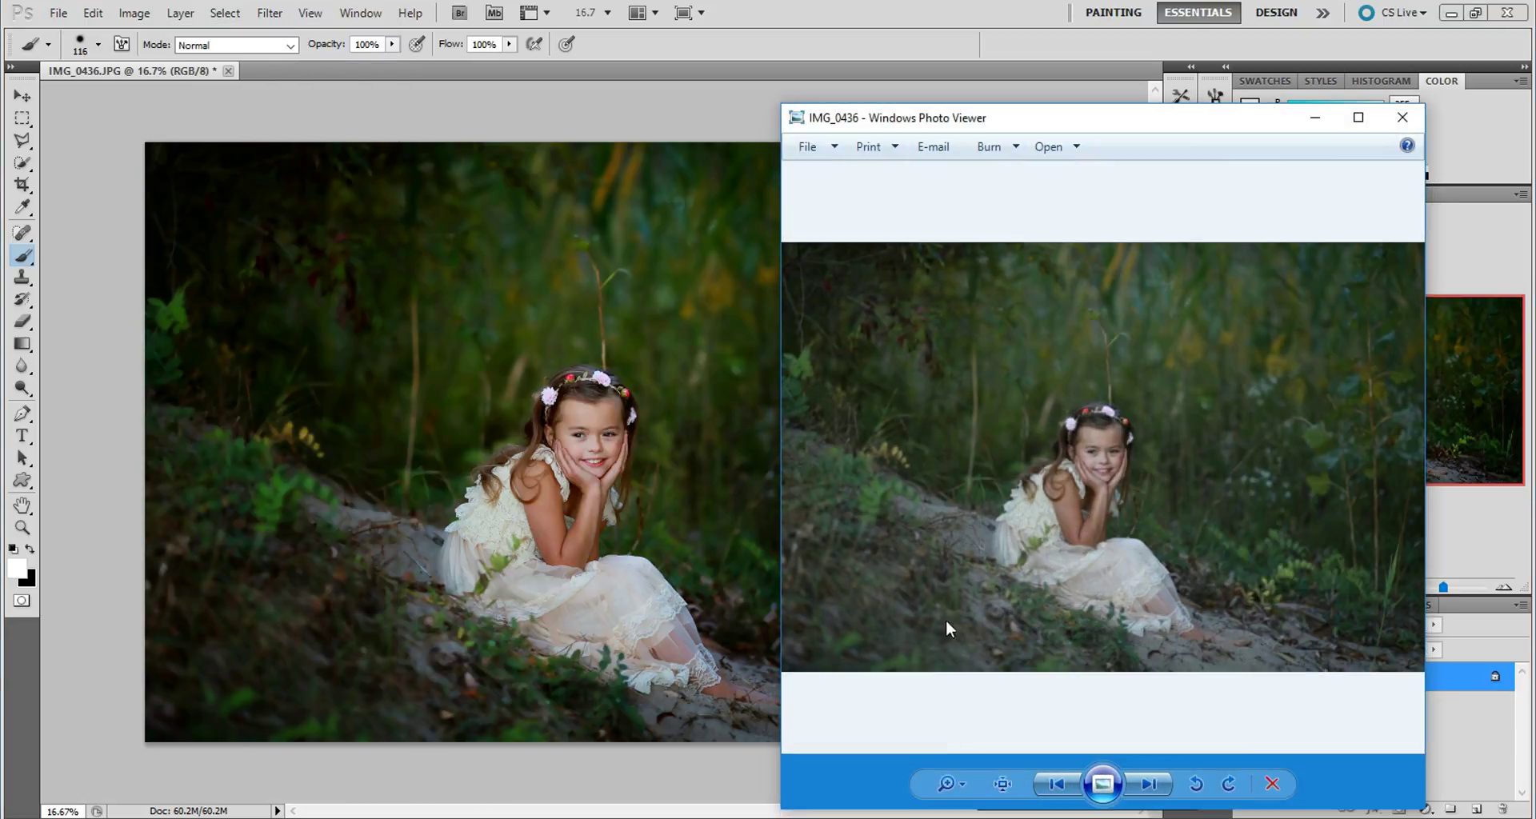
pyautogui.moveTo(1108, 146); pyautogui.dragTo(1208, 83)
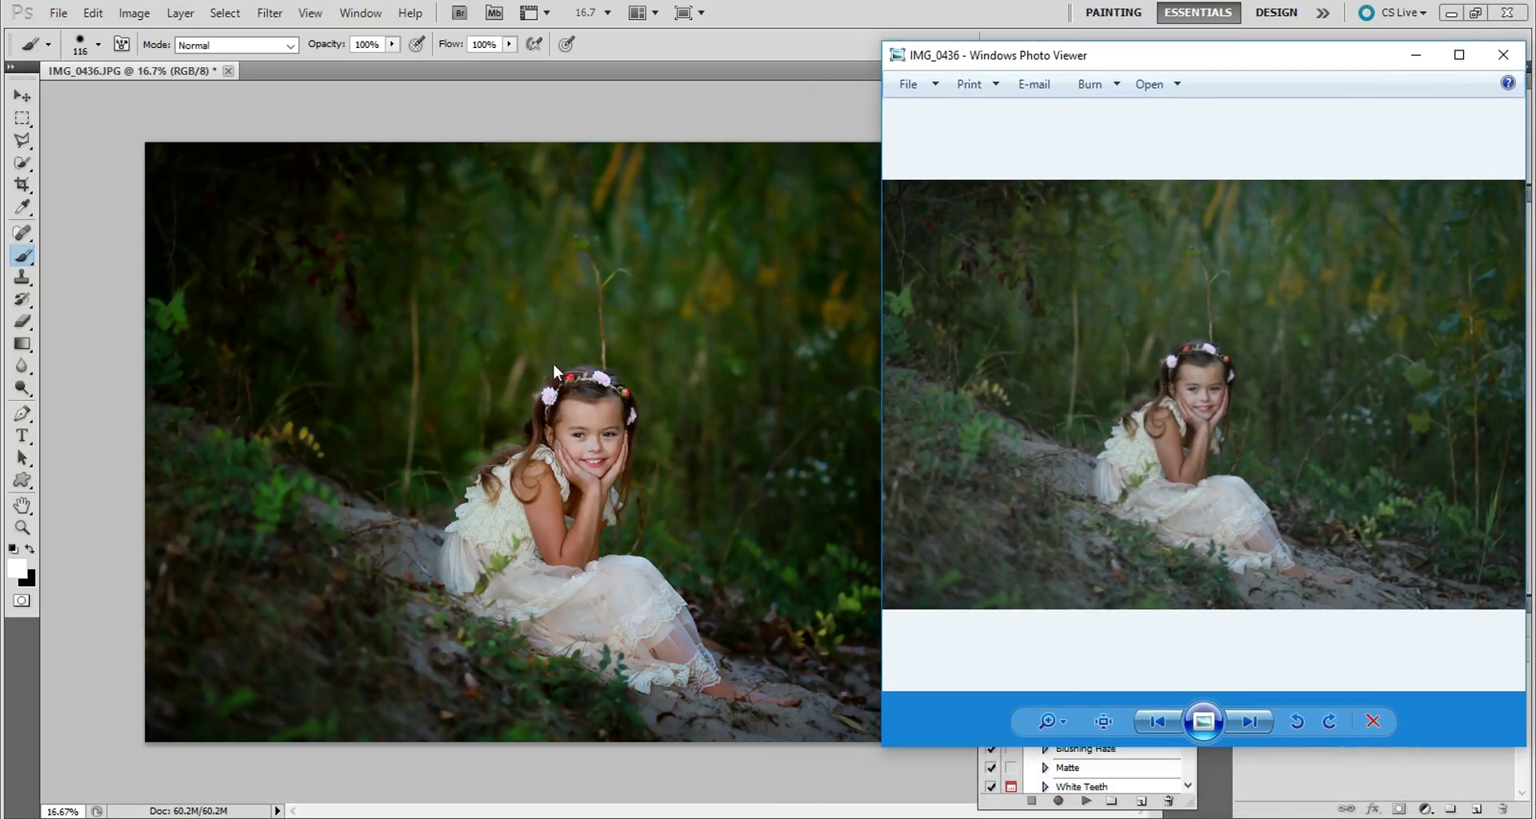
pyautogui.click(1415, 62)
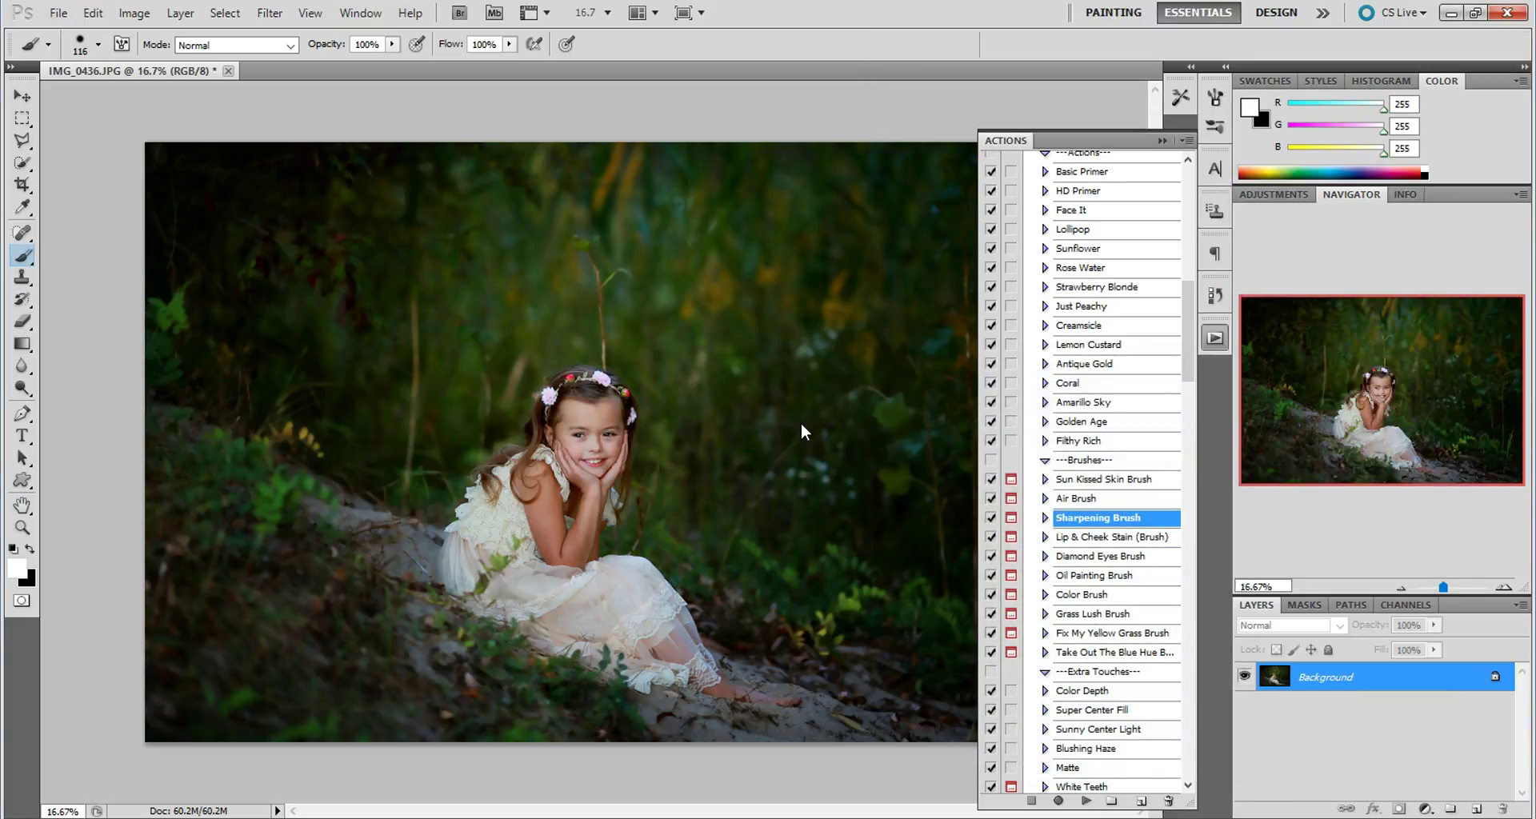
# Run the Coral action and set its group's opacity to 55%.
pyautogui.click(1072, 384)
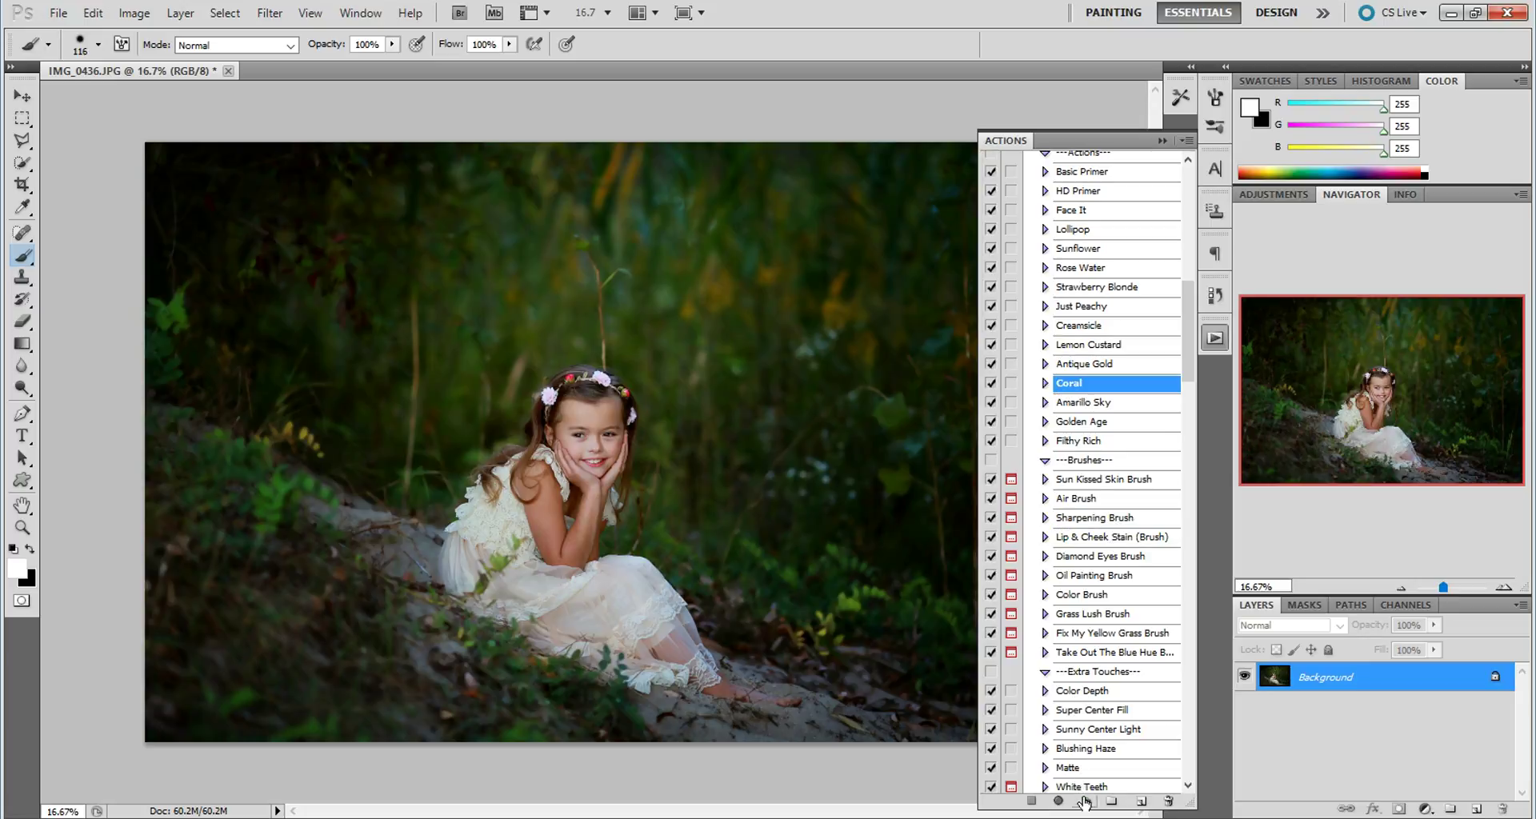
pyautogui.click(1086, 801)
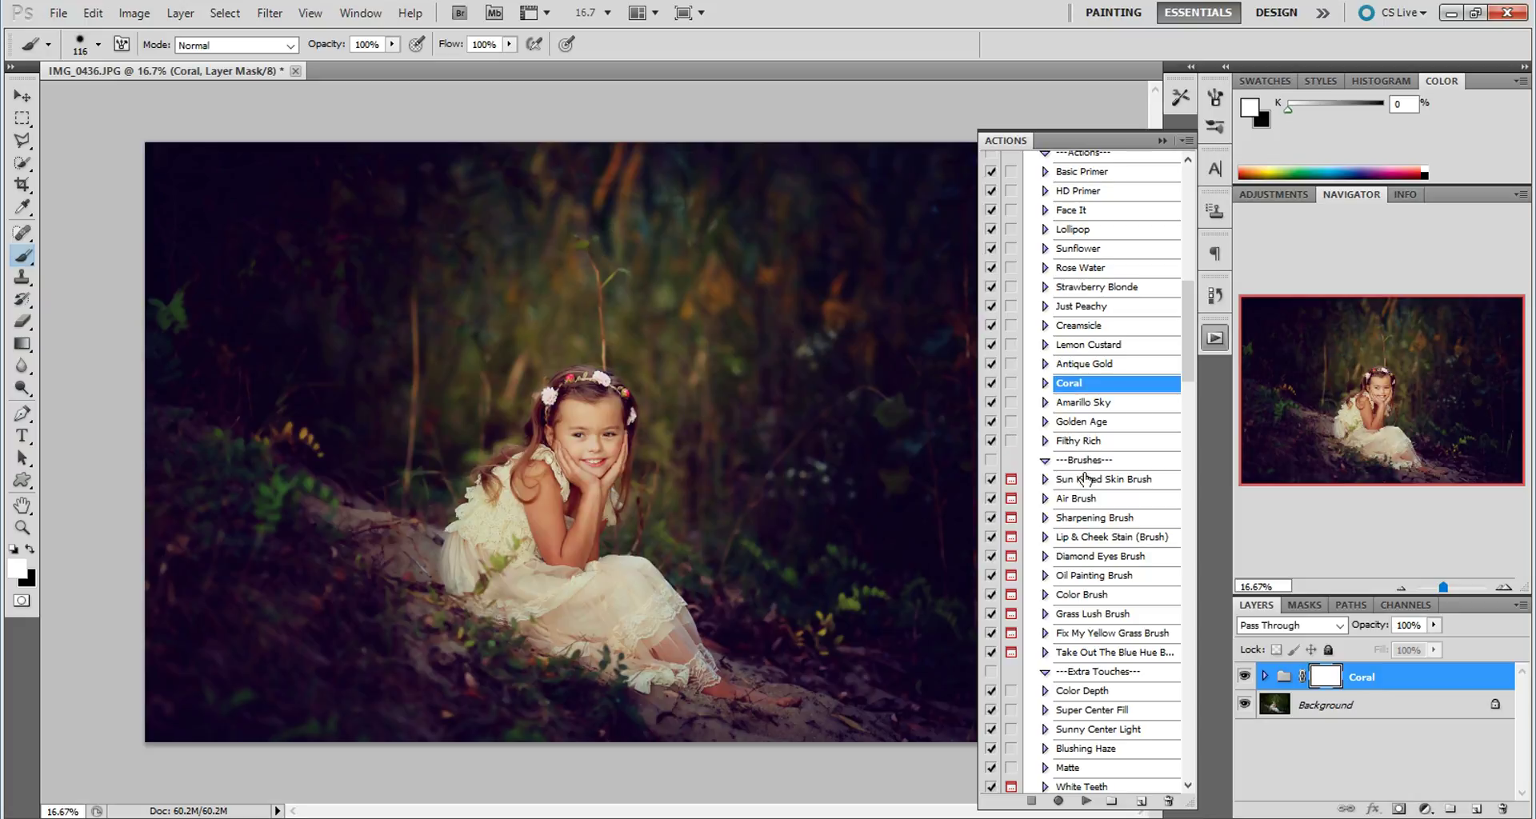
pyautogui.click(1412, 628)
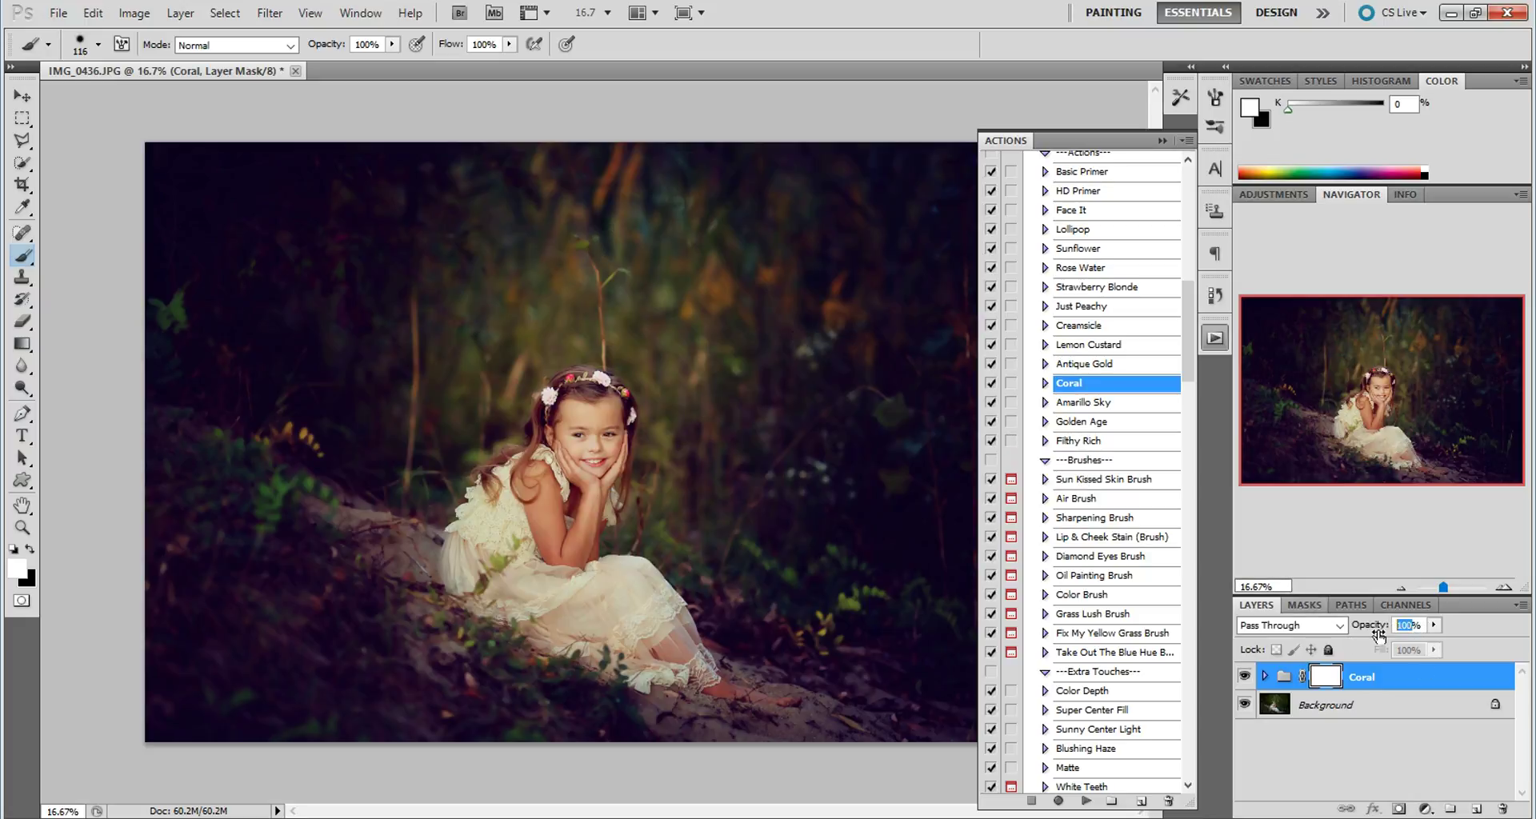
pyautogui.write('50')
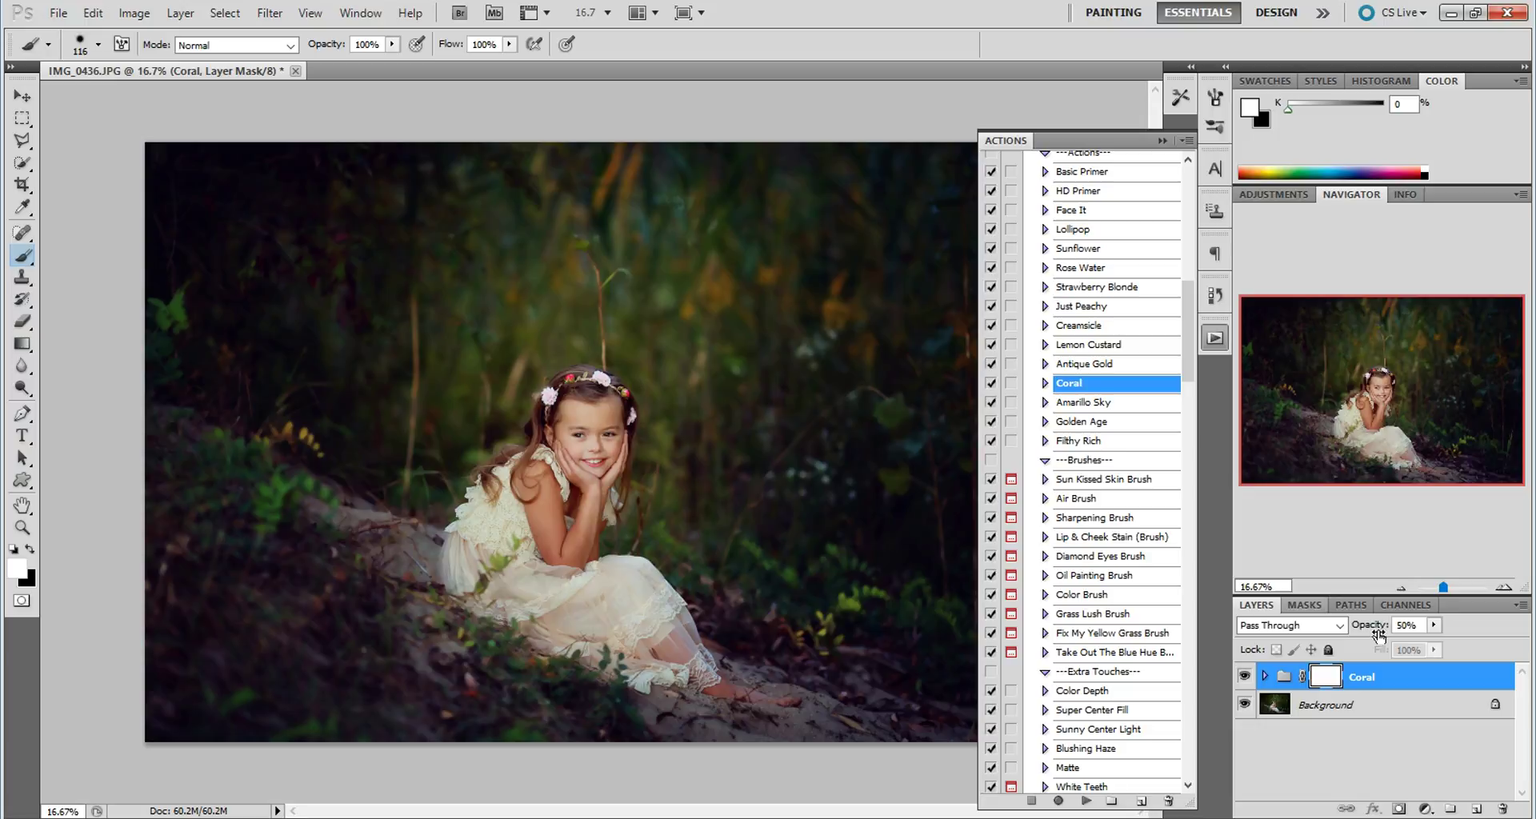
pyautogui.press('BackSpace')
pyautogui.write('5')
# Expand the Coral group, make its Lighten up layer visible and set that layer's opacity to 10%.
pyautogui.click(1265, 677)
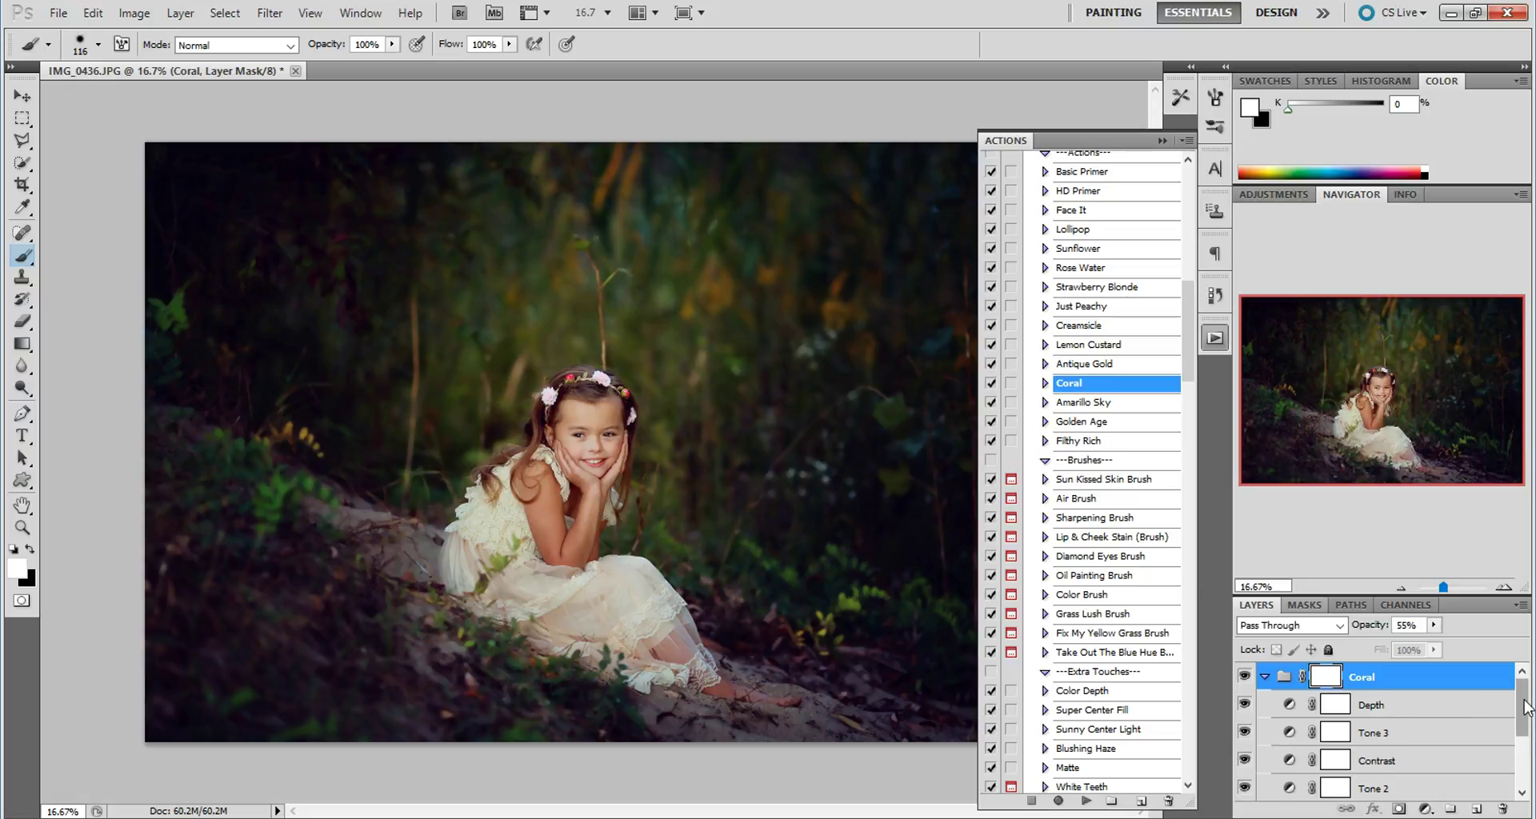
pyautogui.moveTo(1523, 704); pyautogui.dragTo(1524, 770)
pyautogui.click(1368, 768)
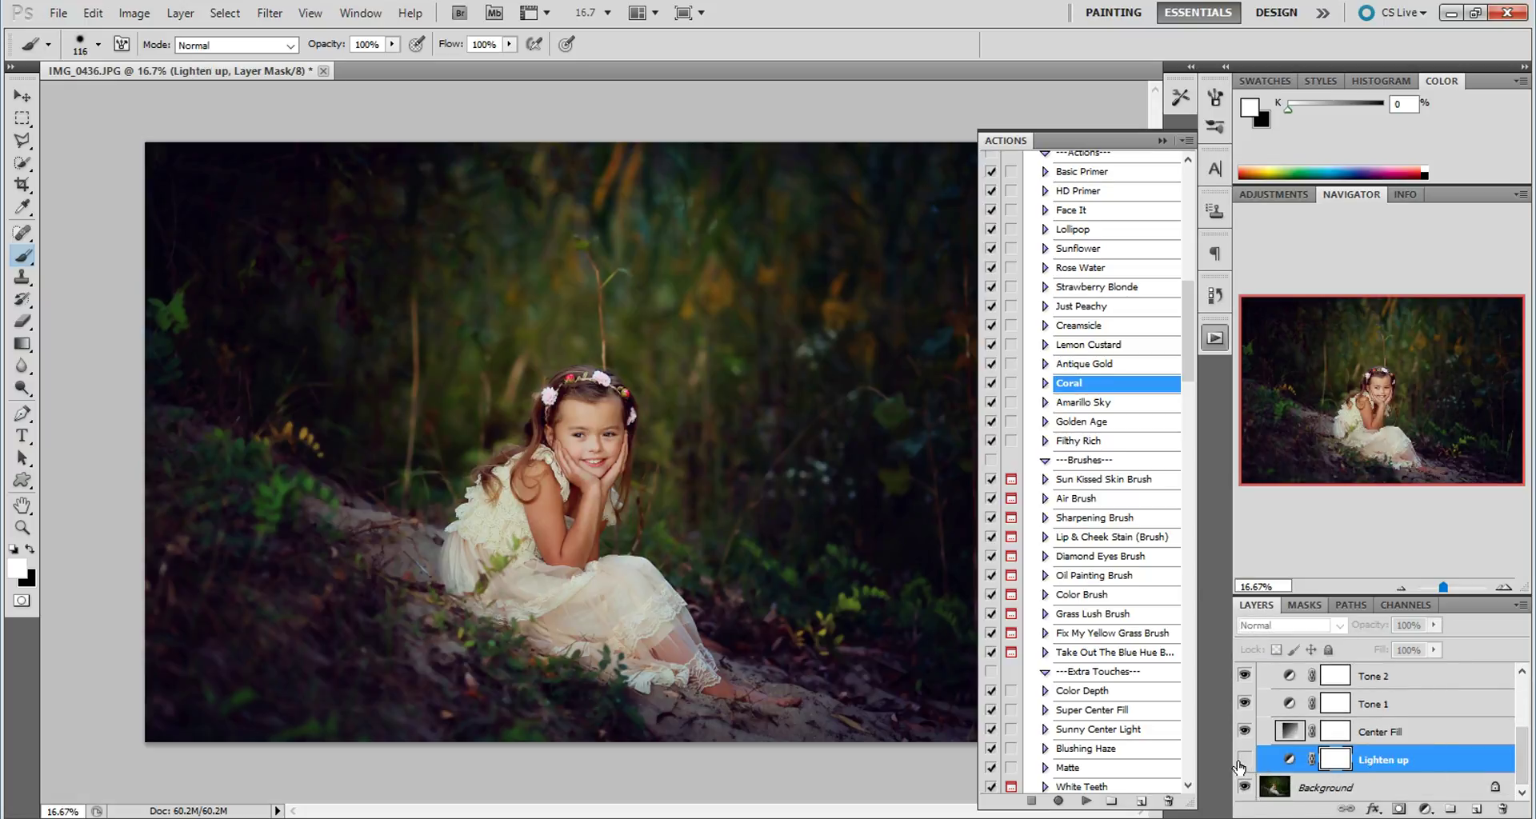
pyautogui.click(1243, 762)
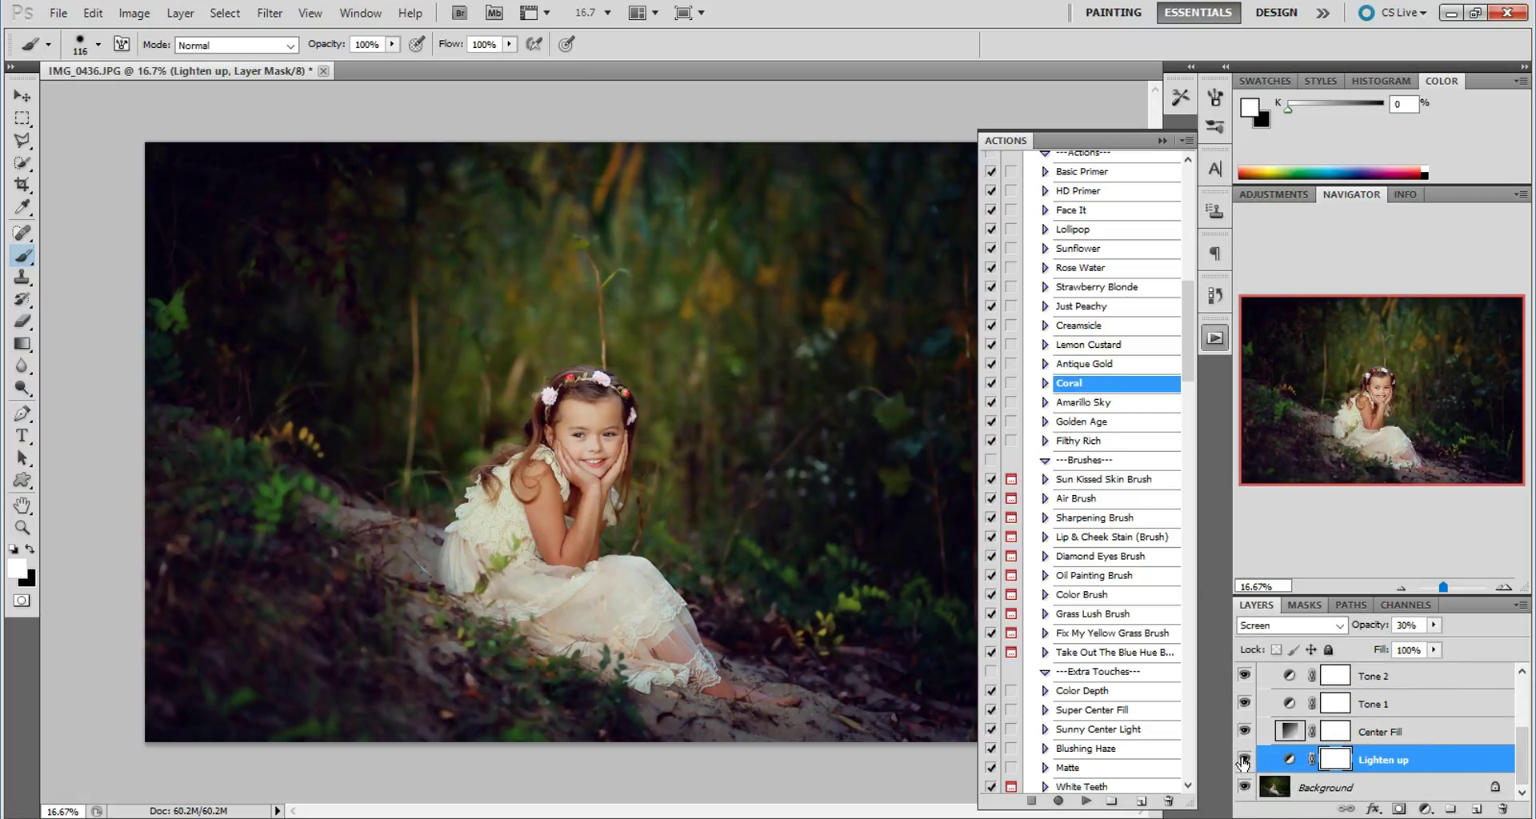
pyautogui.click(1401, 625)
pyautogui.write('10')
pyautogui.moveTo(1525, 756); pyautogui.dragTo(1524, 696)
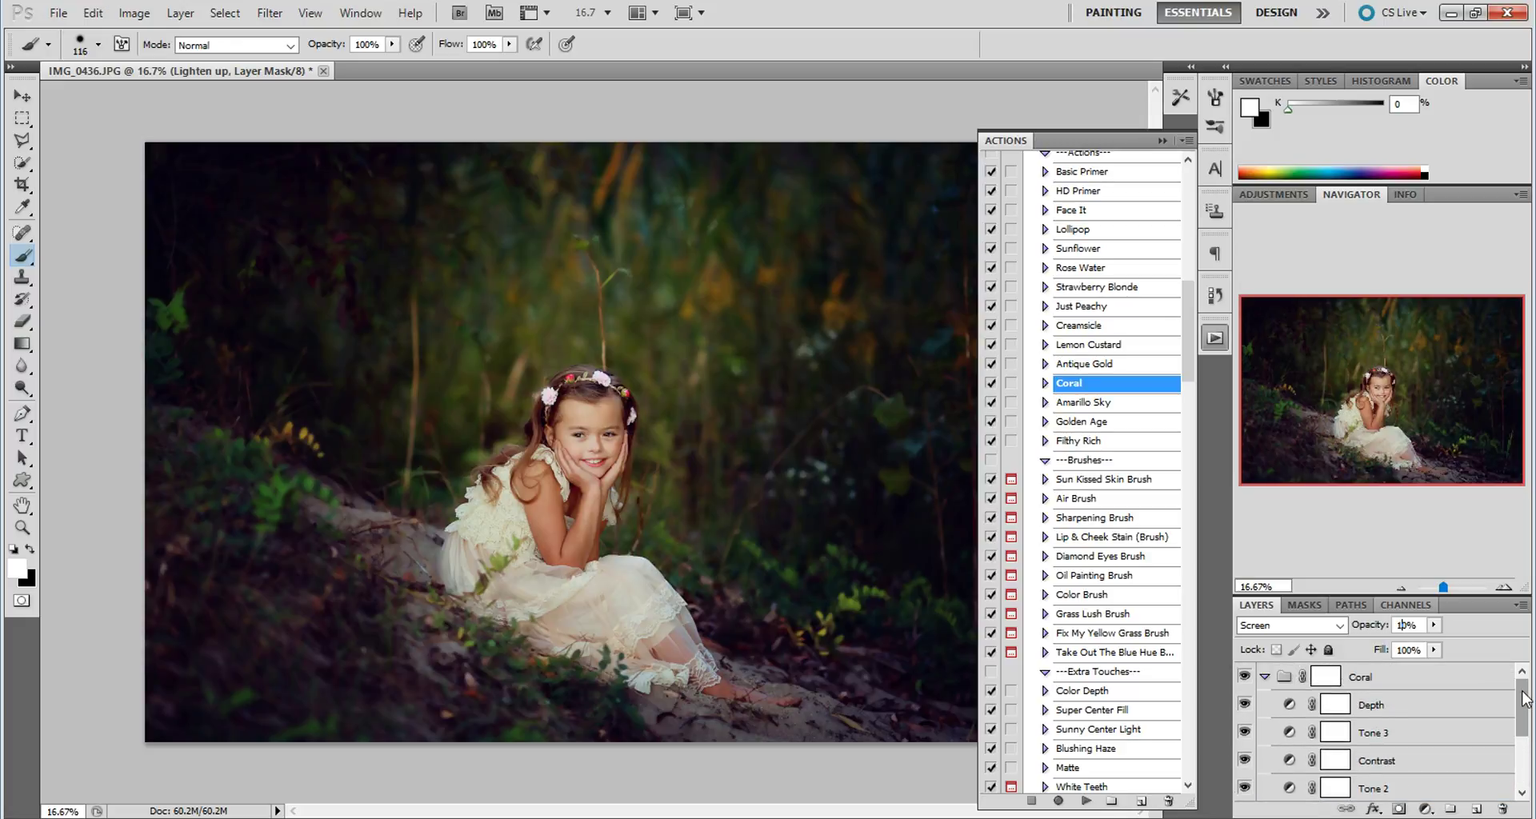
# Compare the image with and without the Coral group and flatten the image.
pyautogui.click(1424, 681)
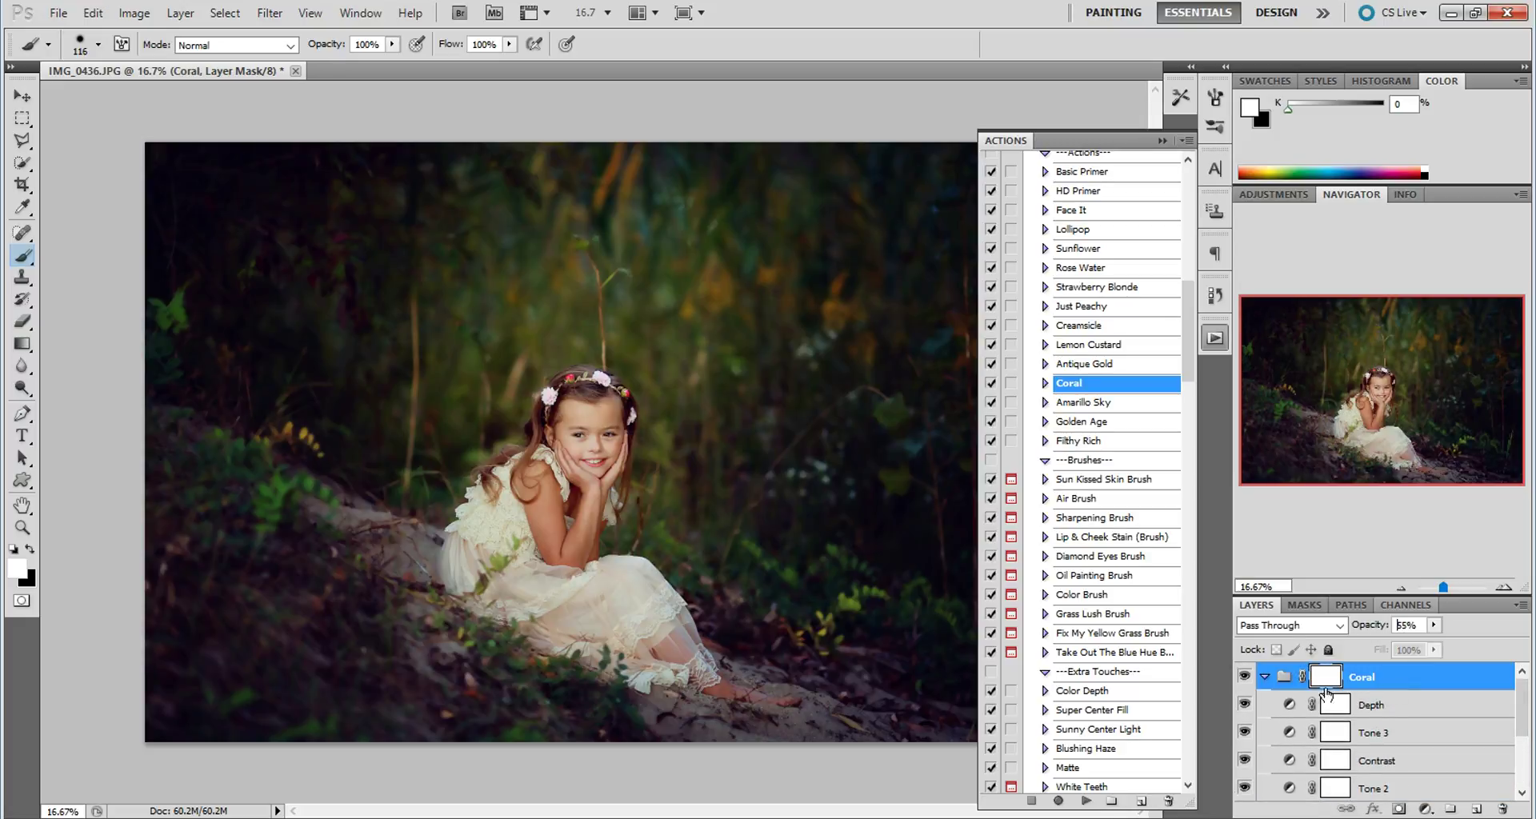
pyautogui.click(1245, 677)
pyautogui.click(1245, 677)
pyautogui.click(1242, 678)
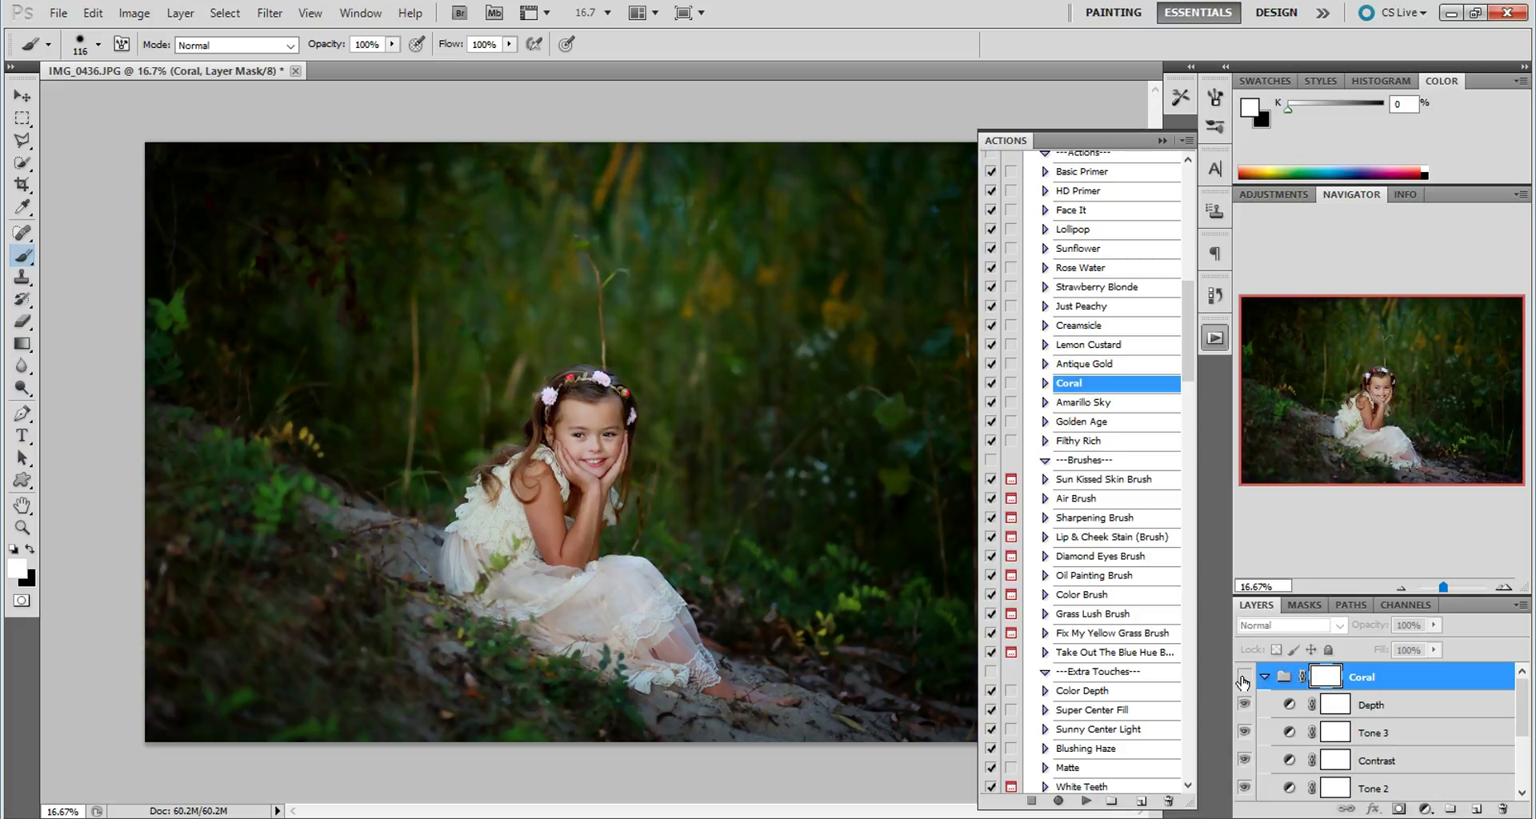
pyautogui.click(1243, 679)
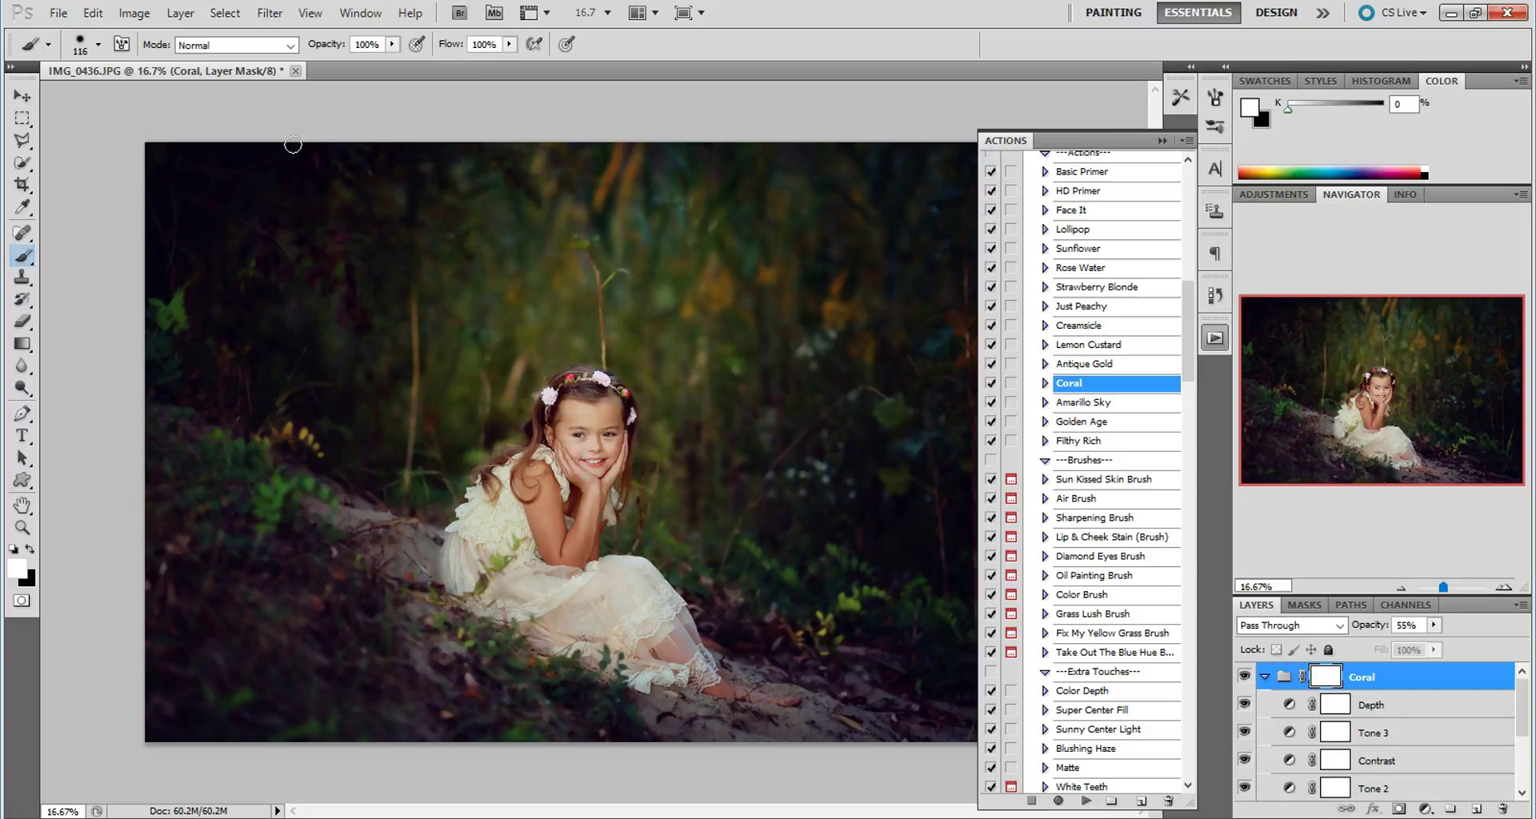
pyautogui.click(180, 13)
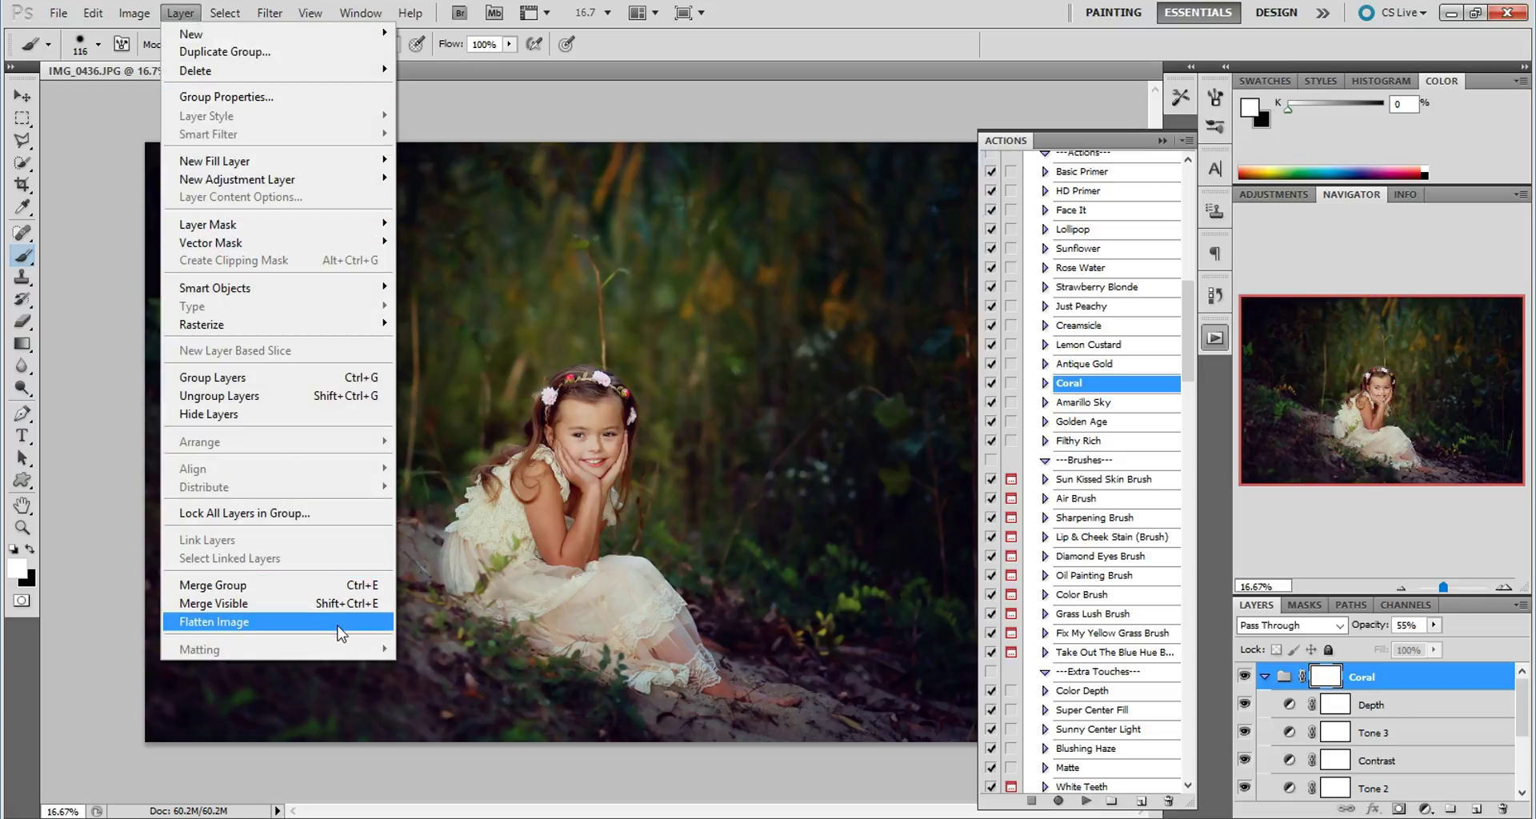
pyautogui.press('Escape')
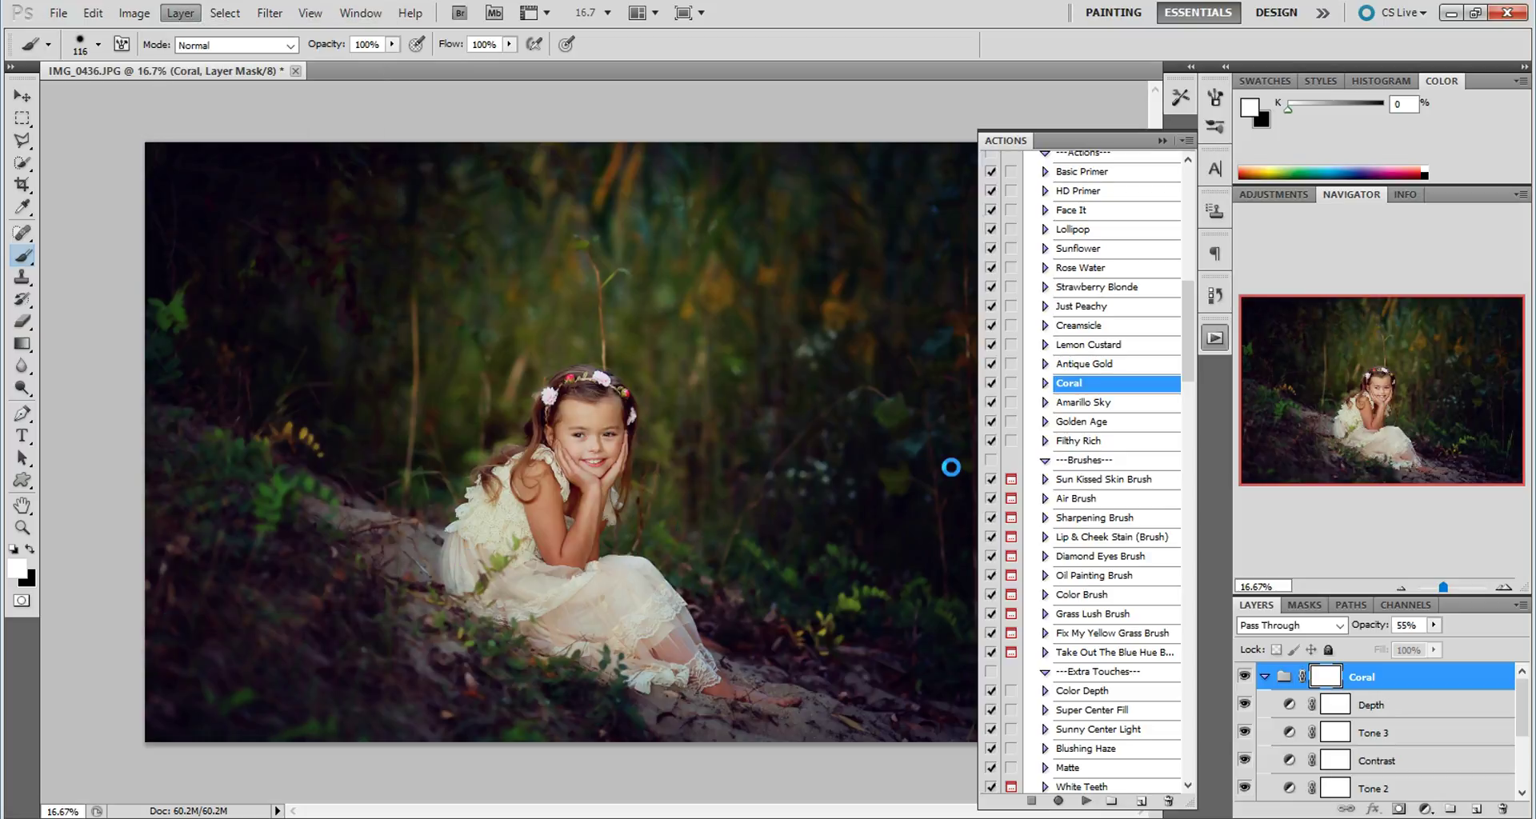
# Run the Matte action, with its group at 50% opacity, and flatten the image.
pyautogui.click(1093, 769)
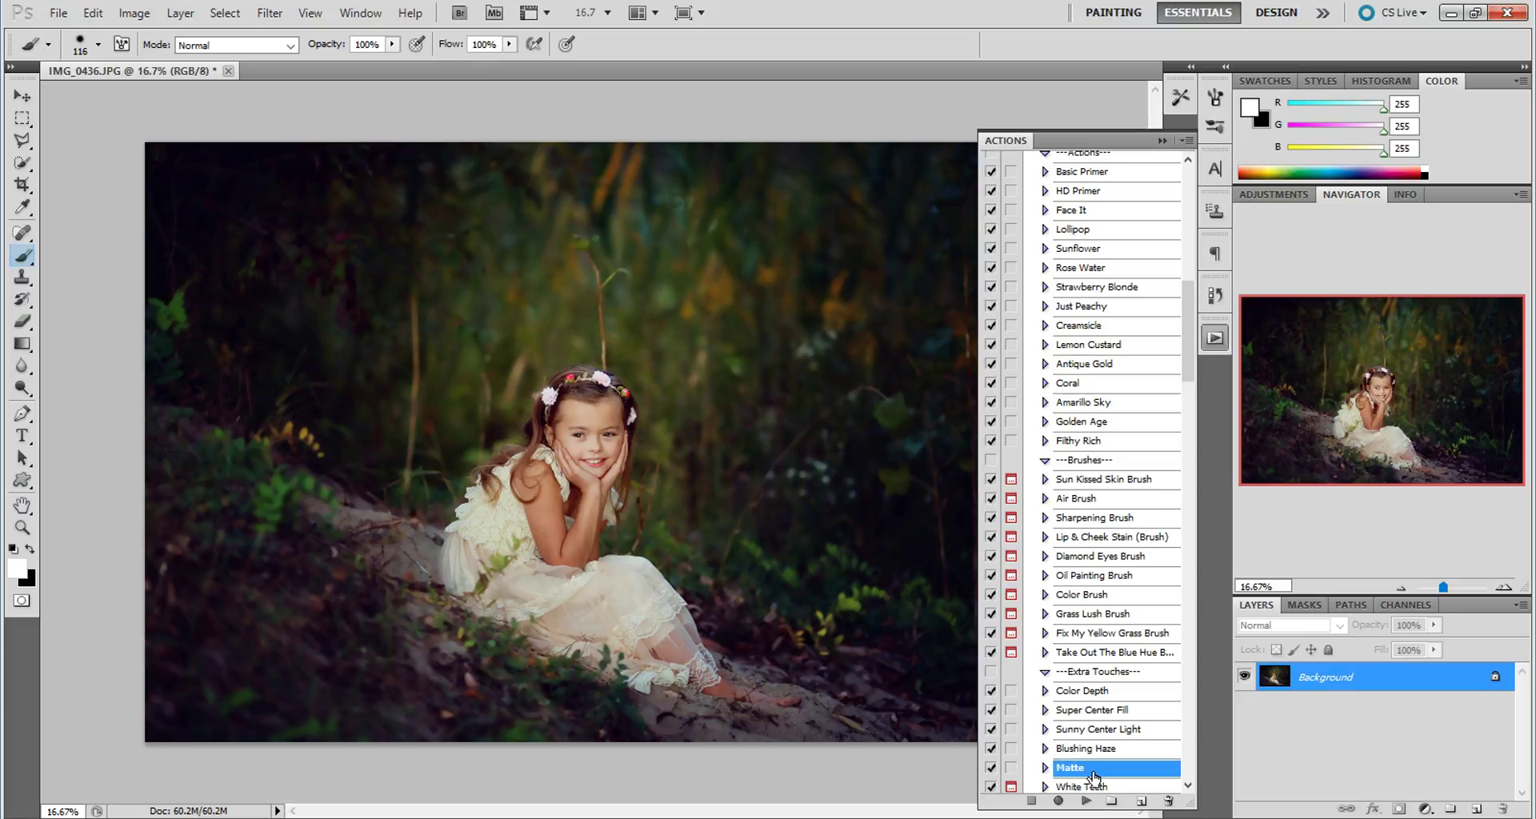
pyautogui.click(1085, 801)
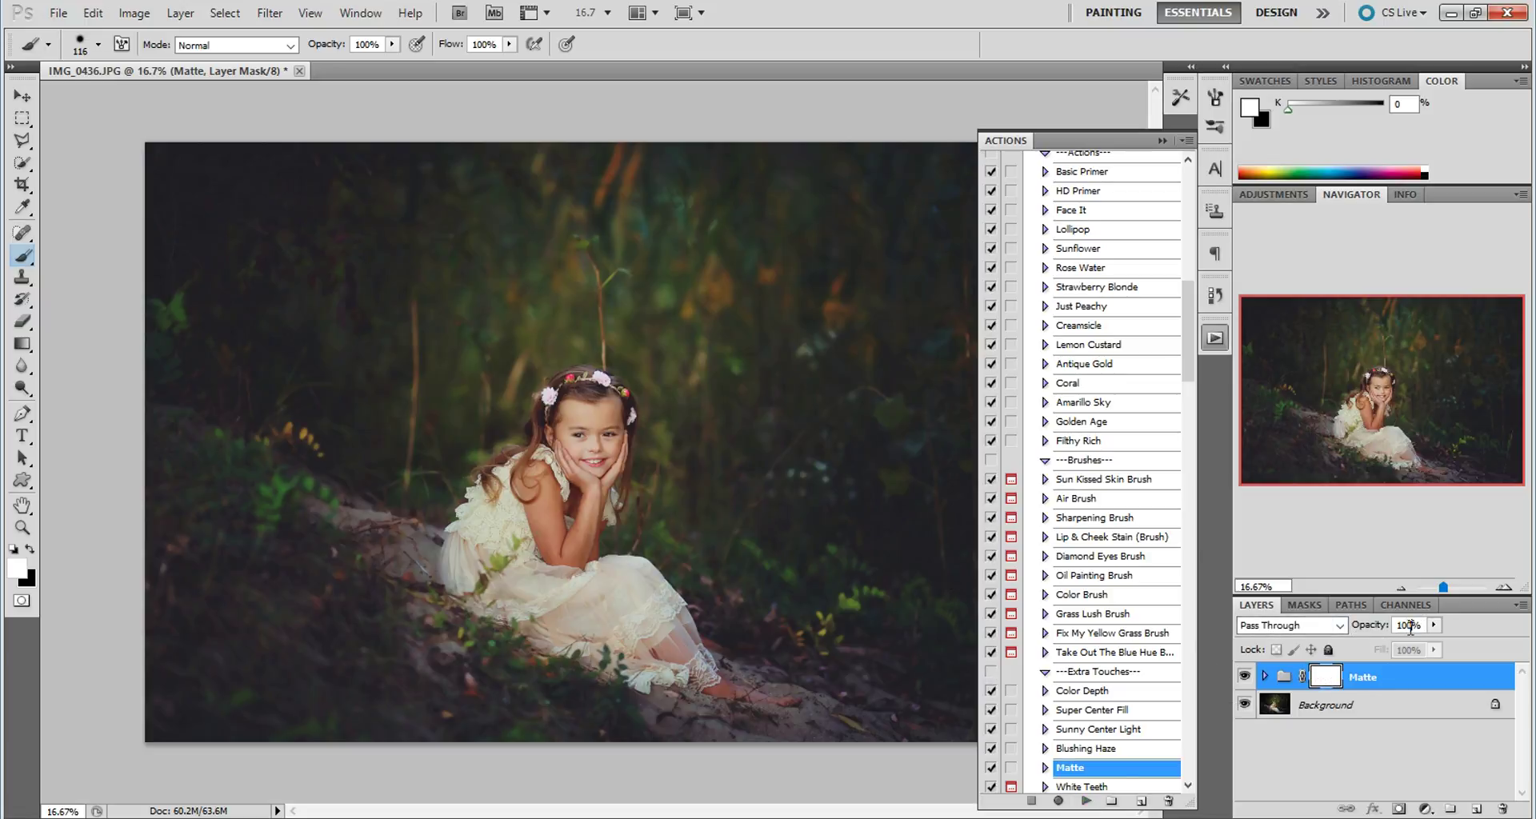
pyautogui.write('50')
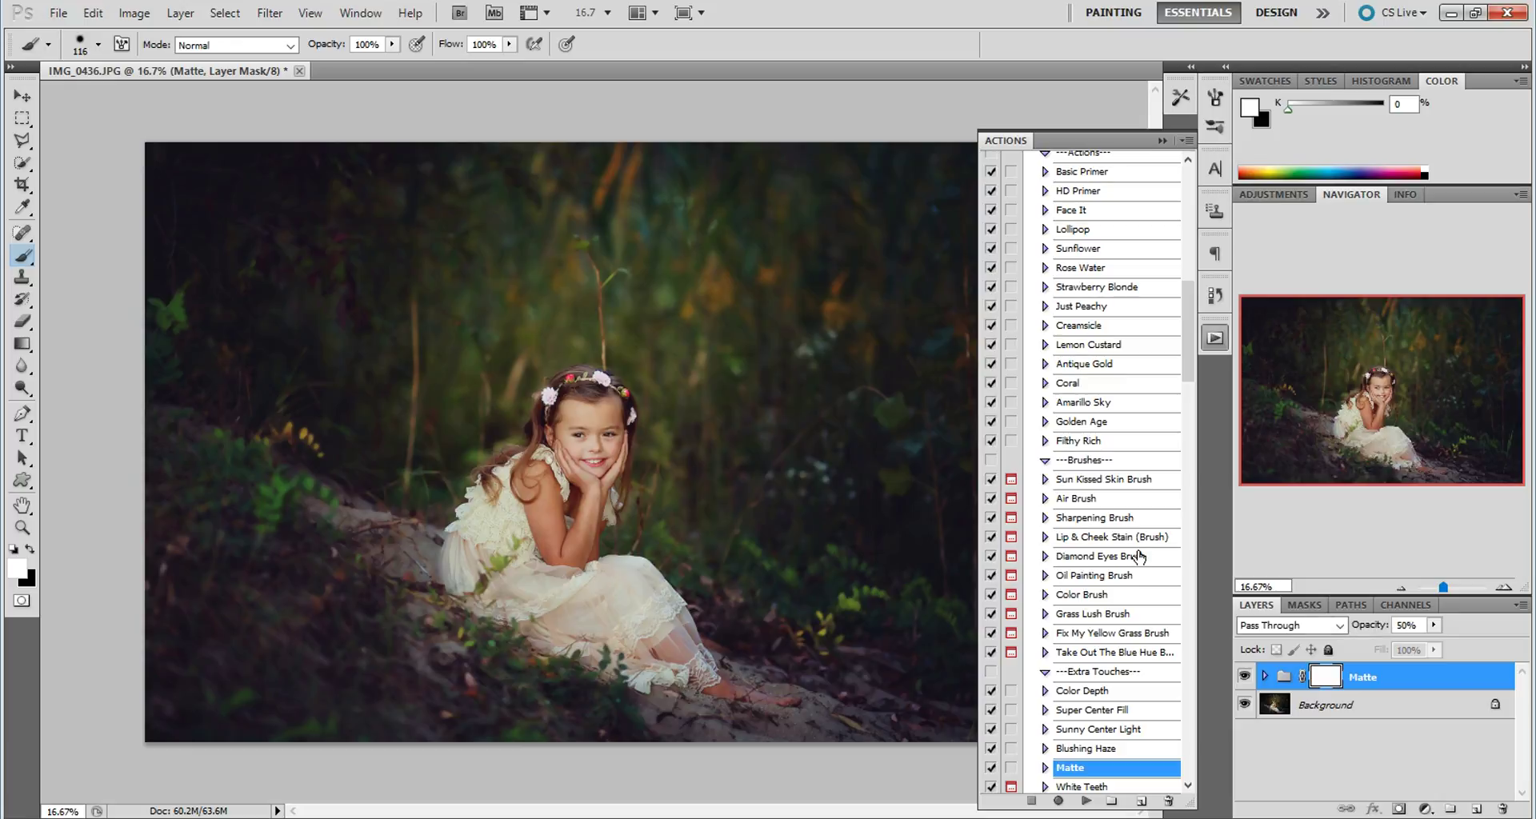
pyautogui.click(1244, 677)
pyautogui.click(1243, 677)
pyautogui.click(180, 12)
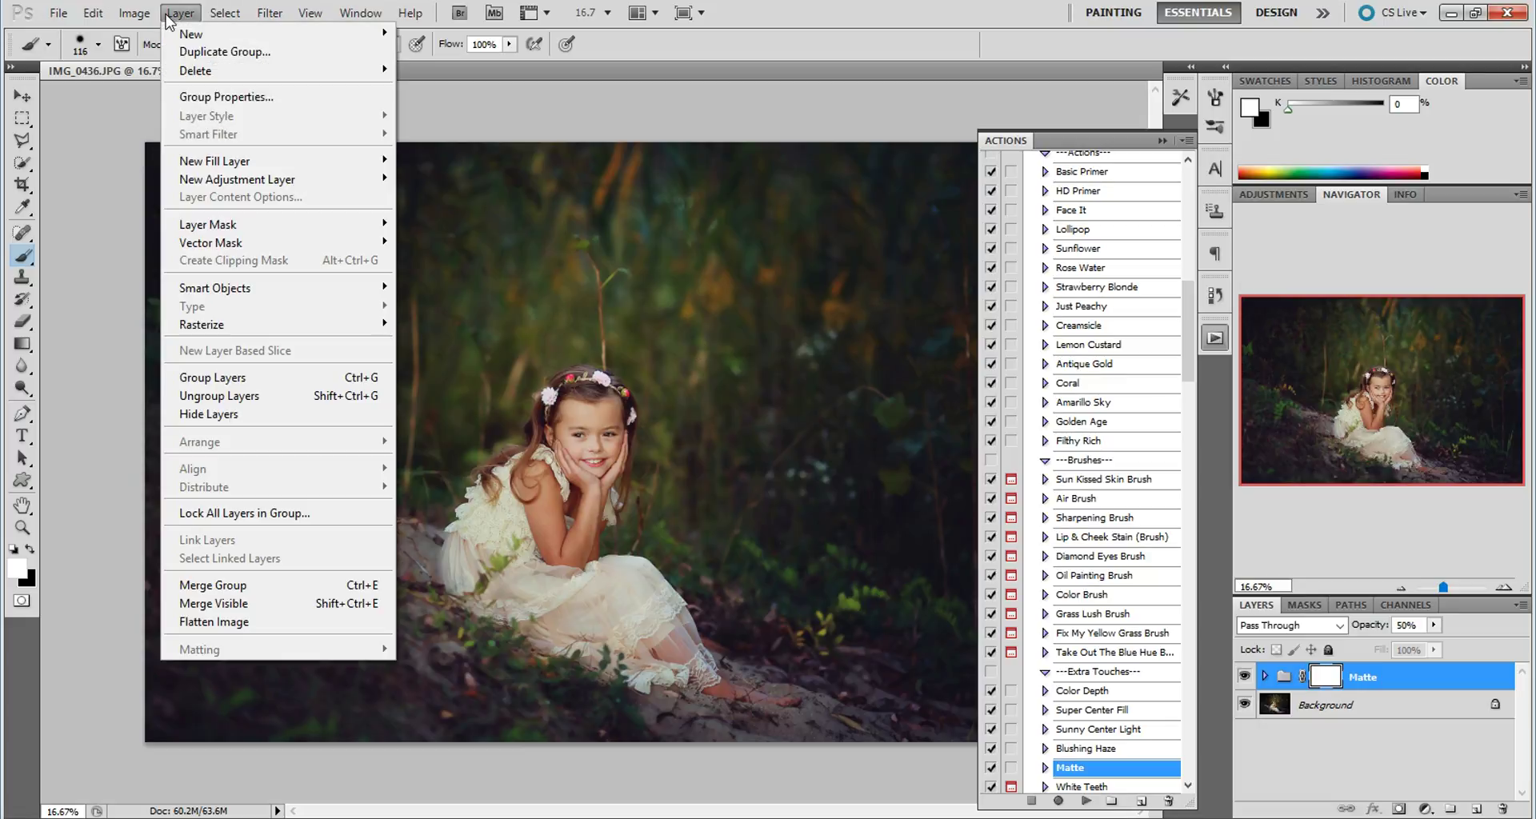
pyautogui.click(325, 629)
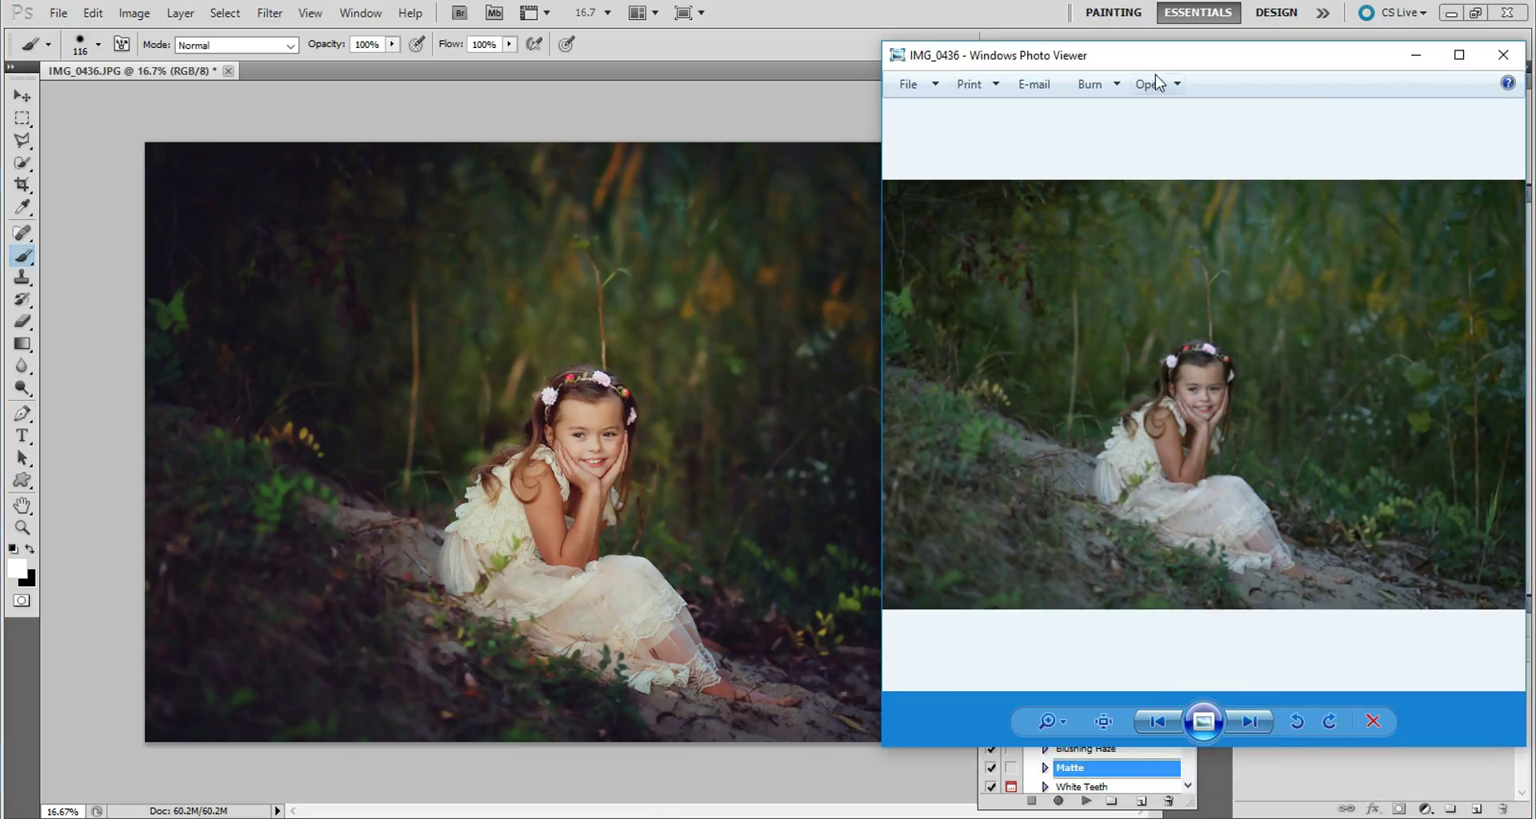
# Place the original photo in Windows Photo Viewer beside the finished edit to compare them.
pyautogui.moveTo(1162, 57); pyautogui.dragTo(1160, 88)
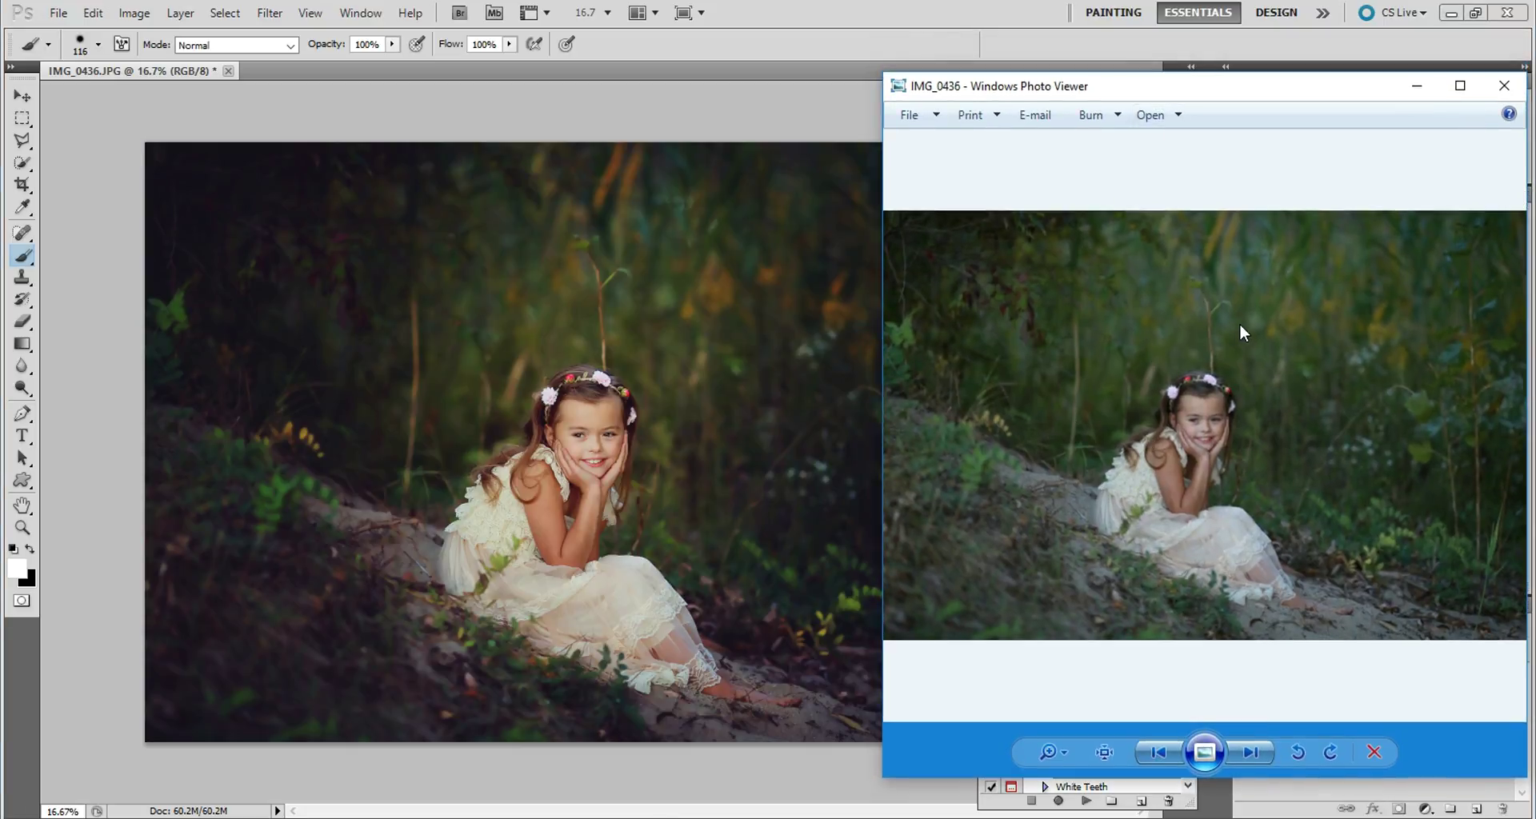
pyautogui.moveTo(1032, 96); pyautogui.dragTo(1147, 99)
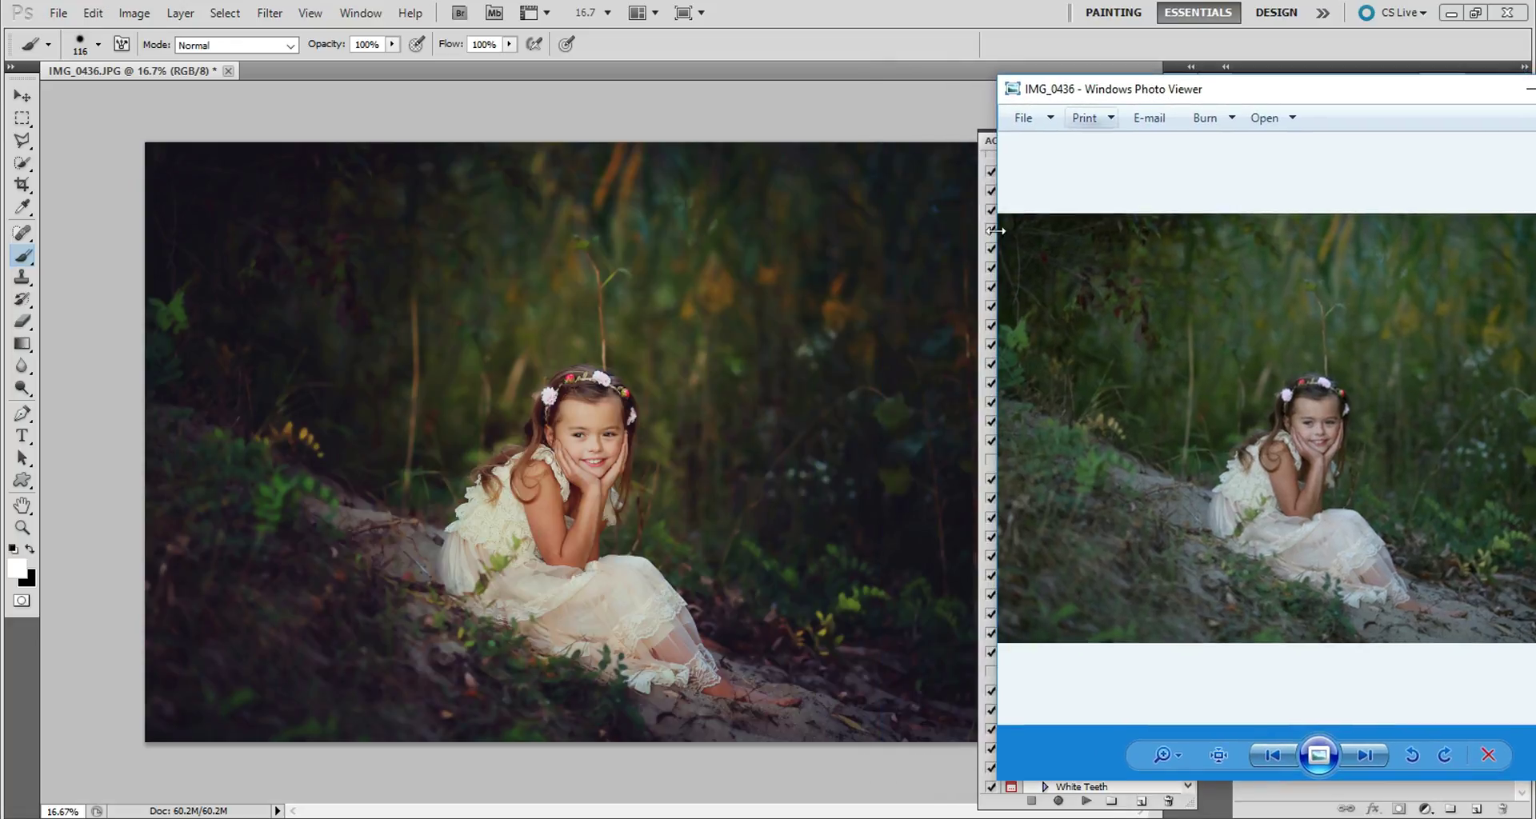